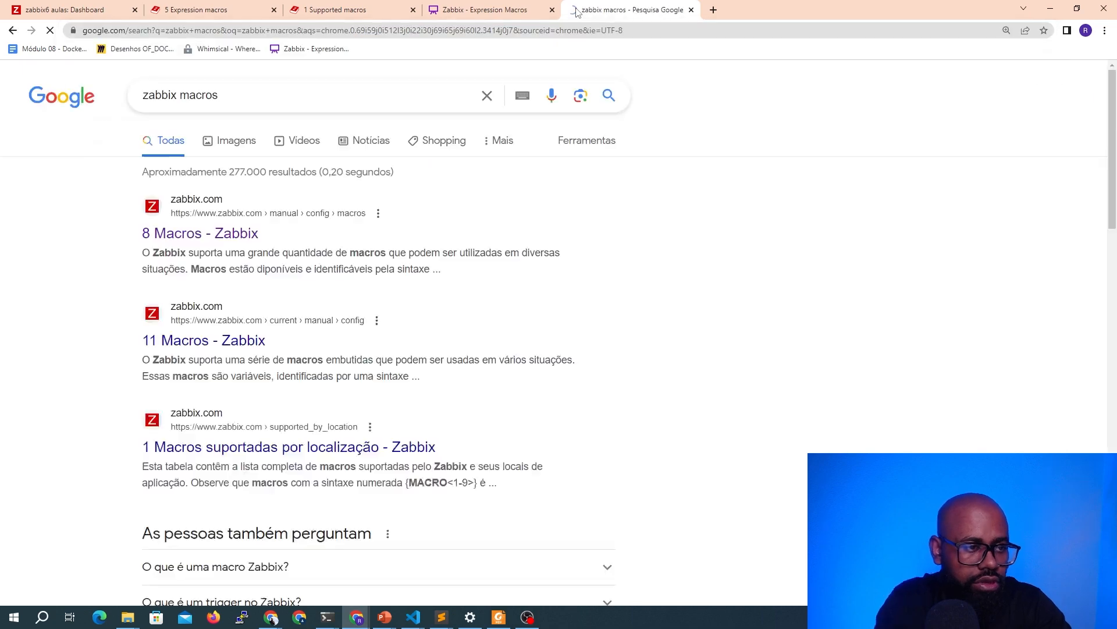
Open the "11 Macros" Zabbix documentation result and switch the documentation version to 6.0
{"action": "left_click", "coordinate": [212, 239]}
{"action": "left_click", "coordinate": [225, 340]}
{"action": "left_click", "coordinate": [371, 91]}
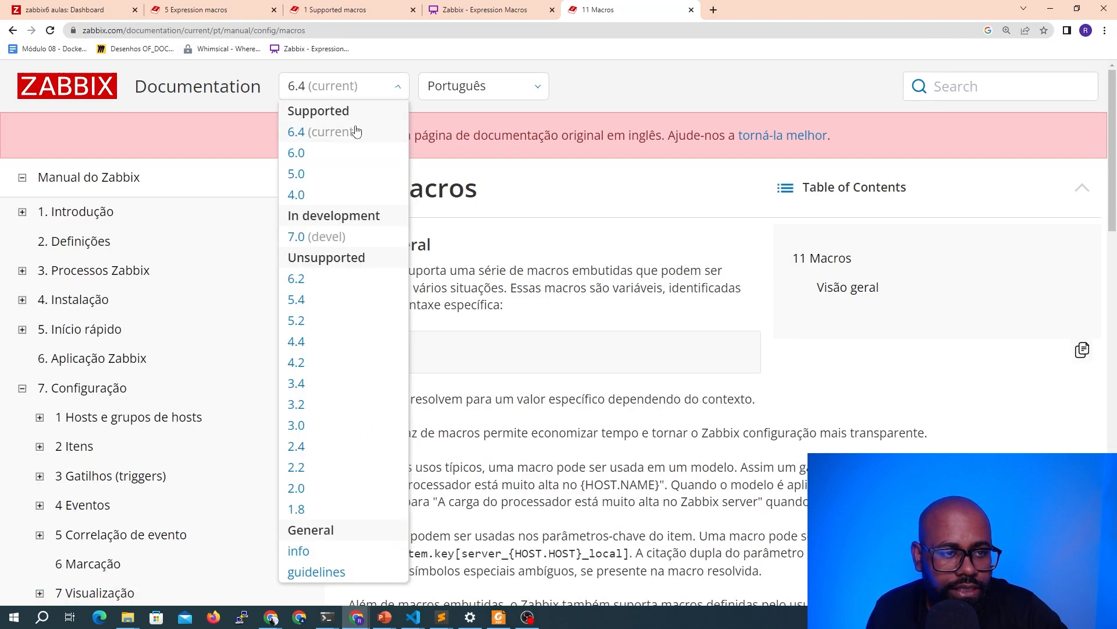
{"action": "left_click", "coordinate": [340, 154]}
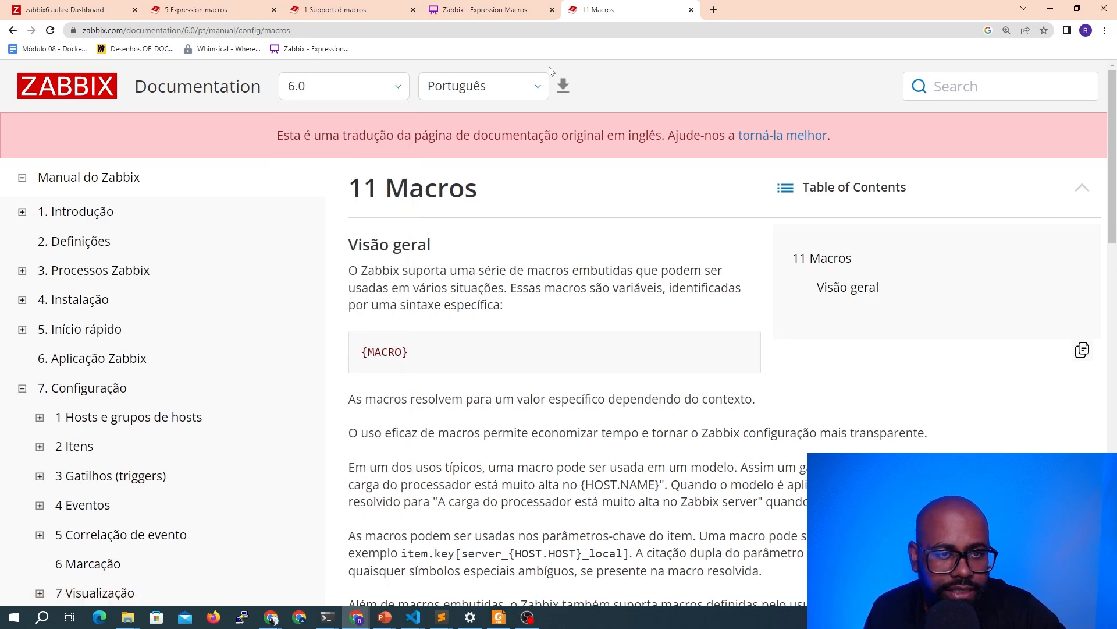
Switch the documentation to English and highlight the expression macro entry in the supported macros list
{"action": "left_click", "coordinate": [499, 94]}
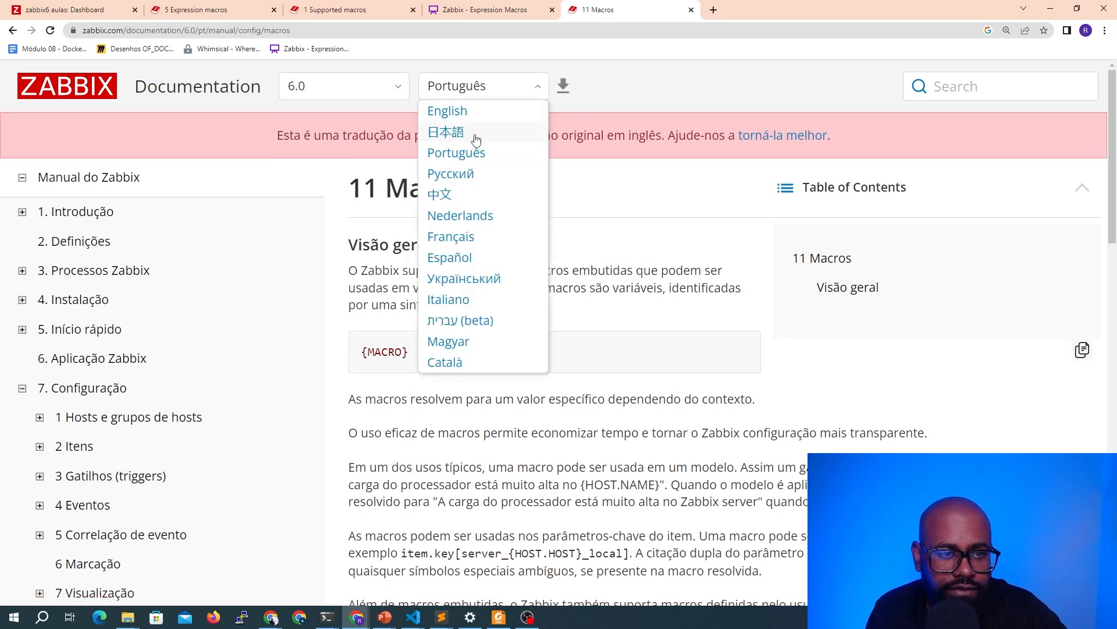
{"action": "left_click", "coordinate": [473, 119]}
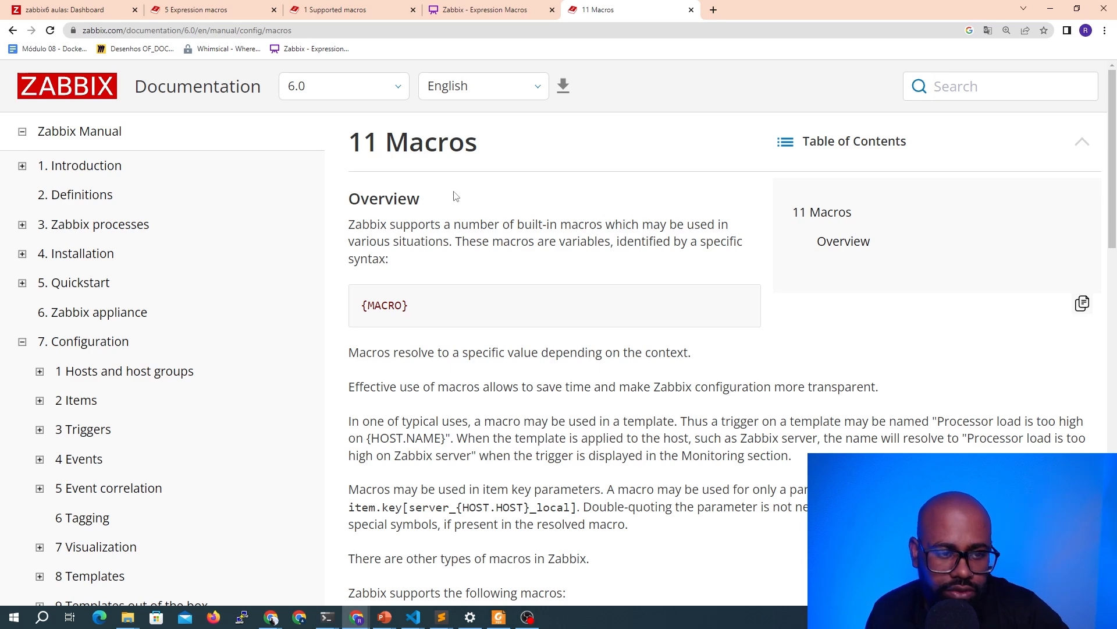
{"action": "scroll", "coordinate": [389, 203], "scroll_direction": "down", "scroll_amount": 9}
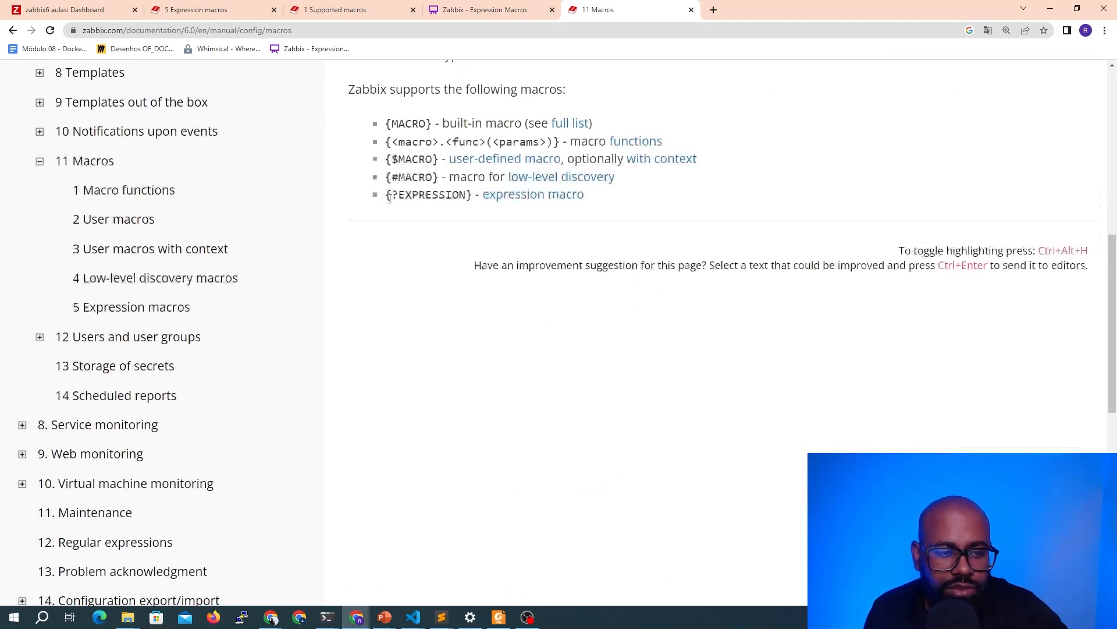
{"action": "left_click_drag", "start_coordinate": [605, 181], "coordinate": [482, 187]}
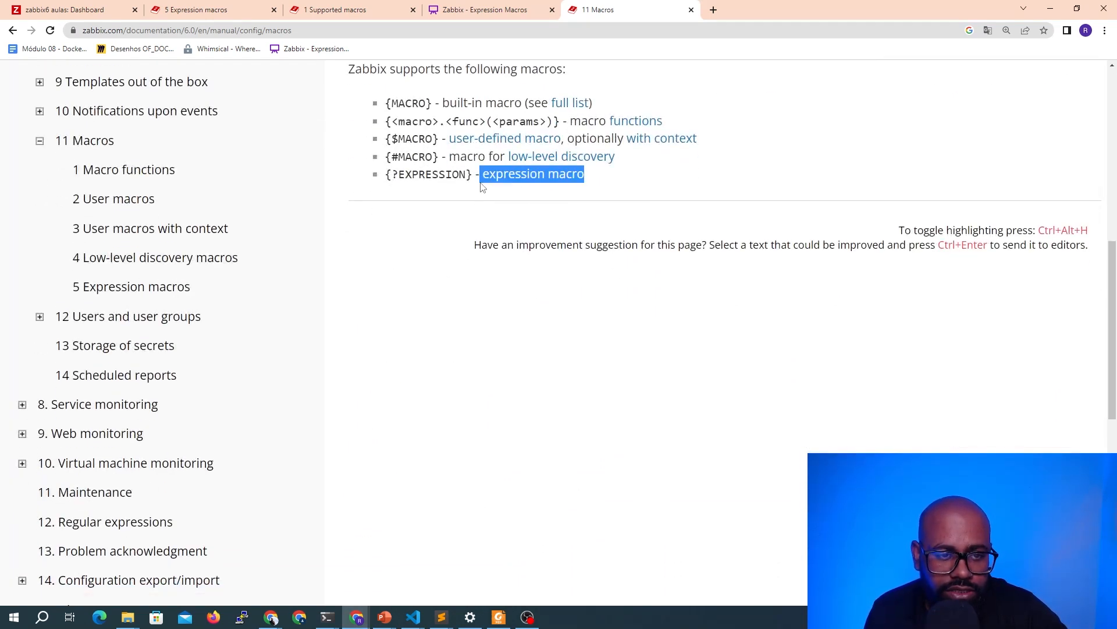
{"action": "left_click", "coordinate": [430, 222]}
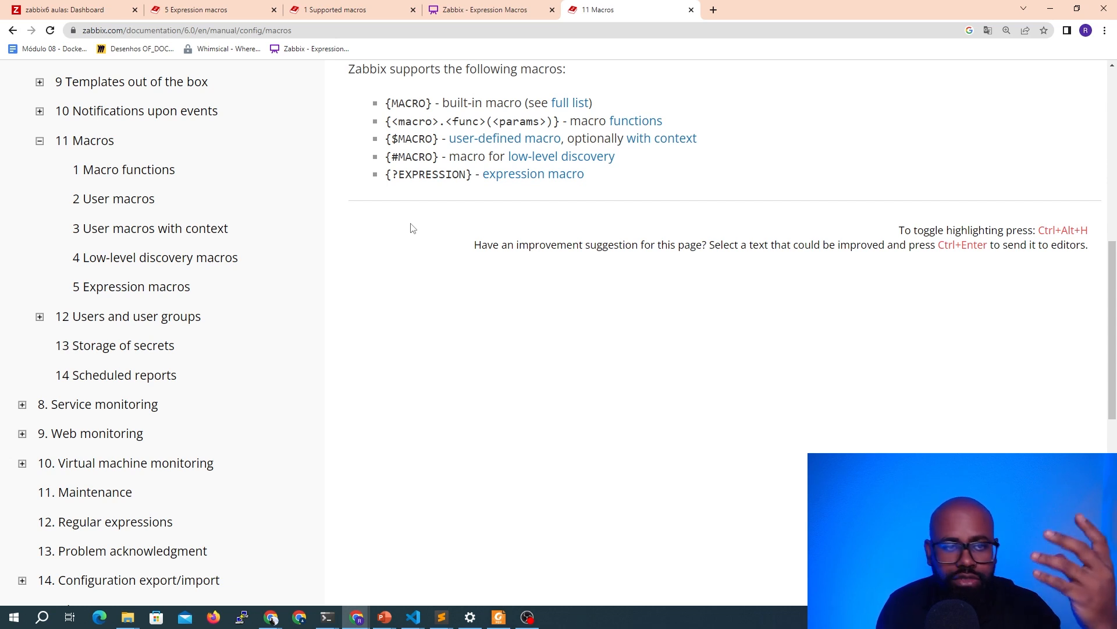
Switch to the Zabbix - Expression Macros whiteboard and add the text "O que é um macro no Zabbix"
{"action": "left_click", "coordinate": [527, 8]}
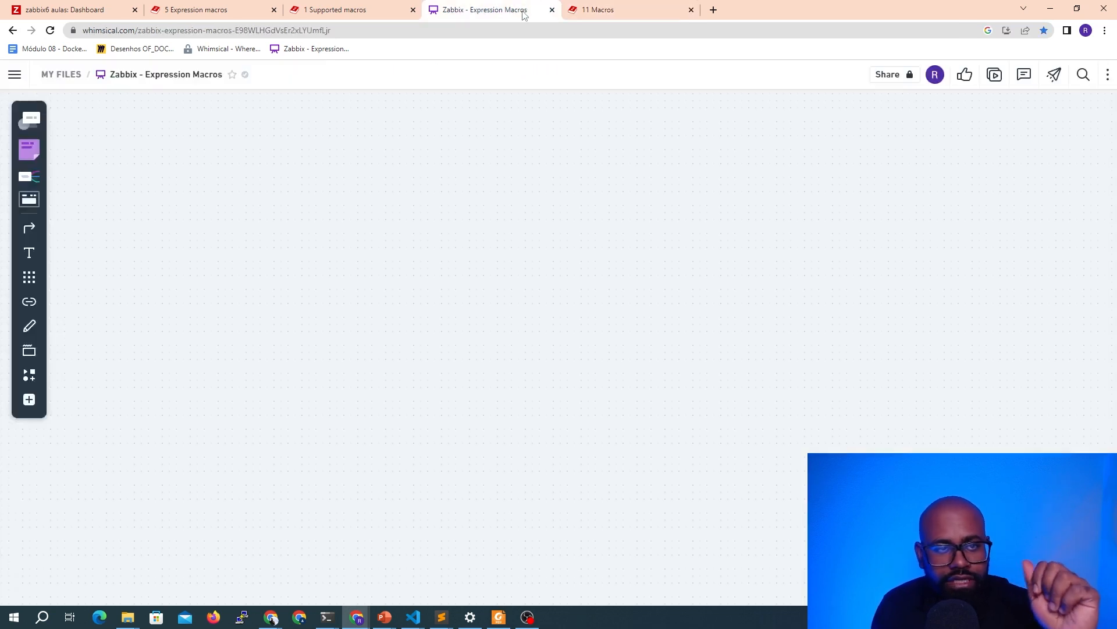
{"action": "left_click", "coordinate": [29, 252]}
{"action": "left_click", "coordinate": [92, 156]}
{"action": "type", "text": "O que é um mac"}
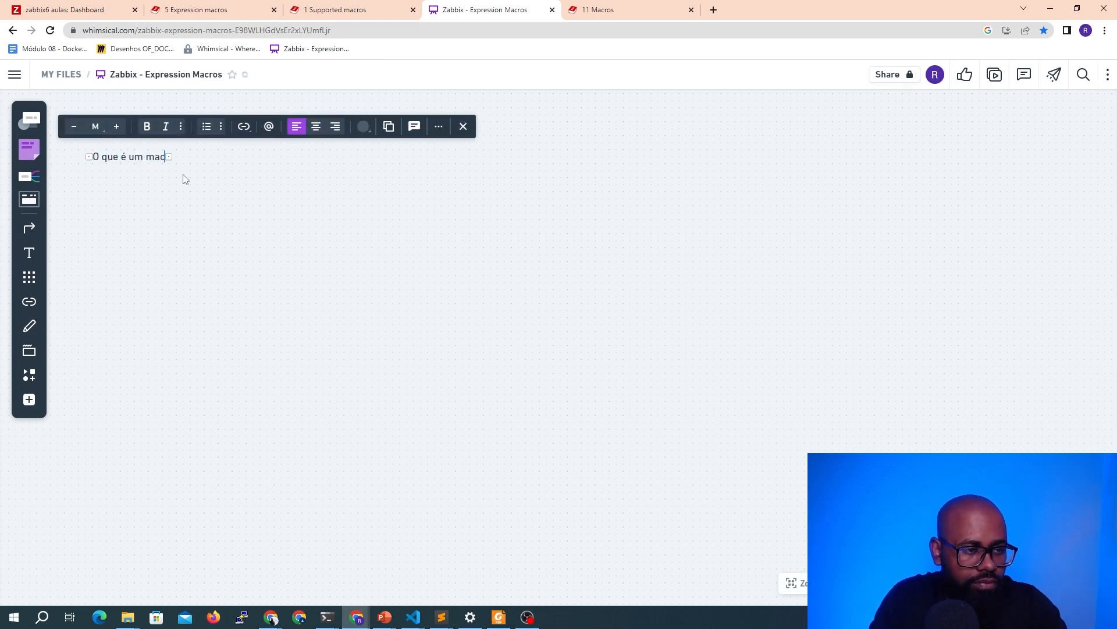
{"action": "type", "text": "ro no Zabbix"}
{"action": "key", "text": "Return"}
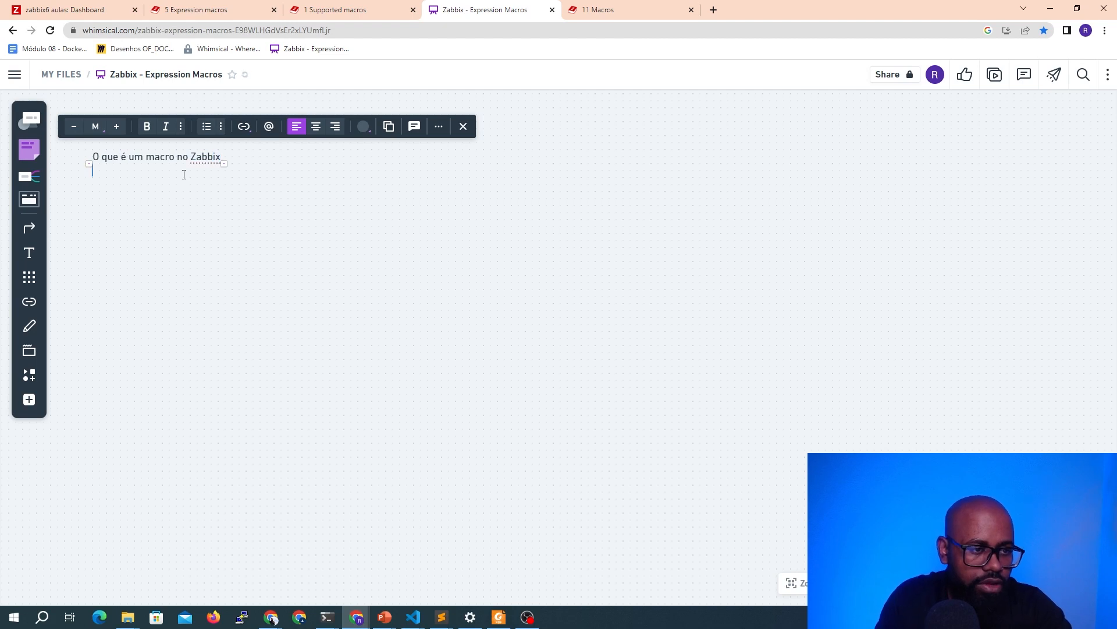
{"action": "key", "text": "BackSpace"}
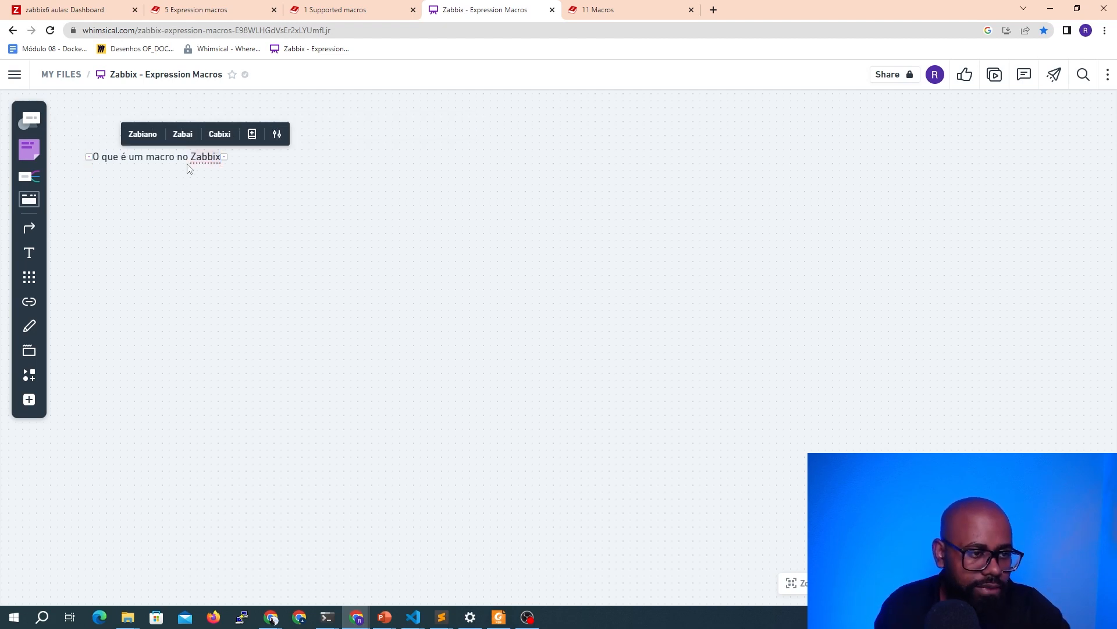
Enlarge the title text by two size steps
{"action": "key", "text": "ctrl+a"}
{"action": "left_click", "coordinate": [116, 126]}
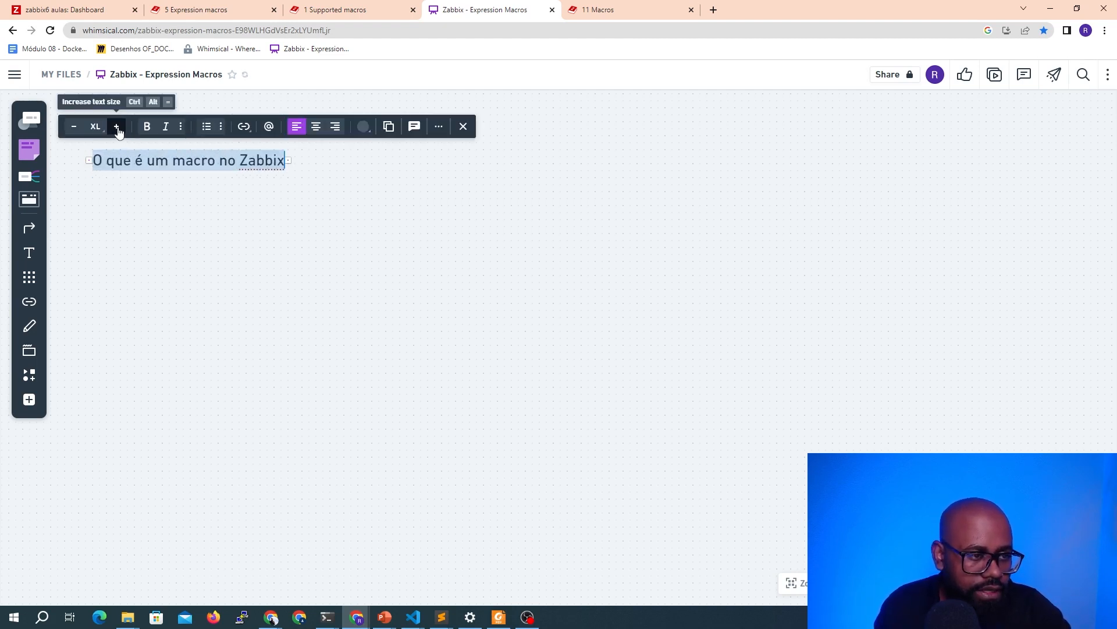
{"action": "left_click", "coordinate": [116, 126]}
{"action": "left_click", "coordinate": [116, 126]}
{"action": "left_click", "coordinate": [209, 298]}
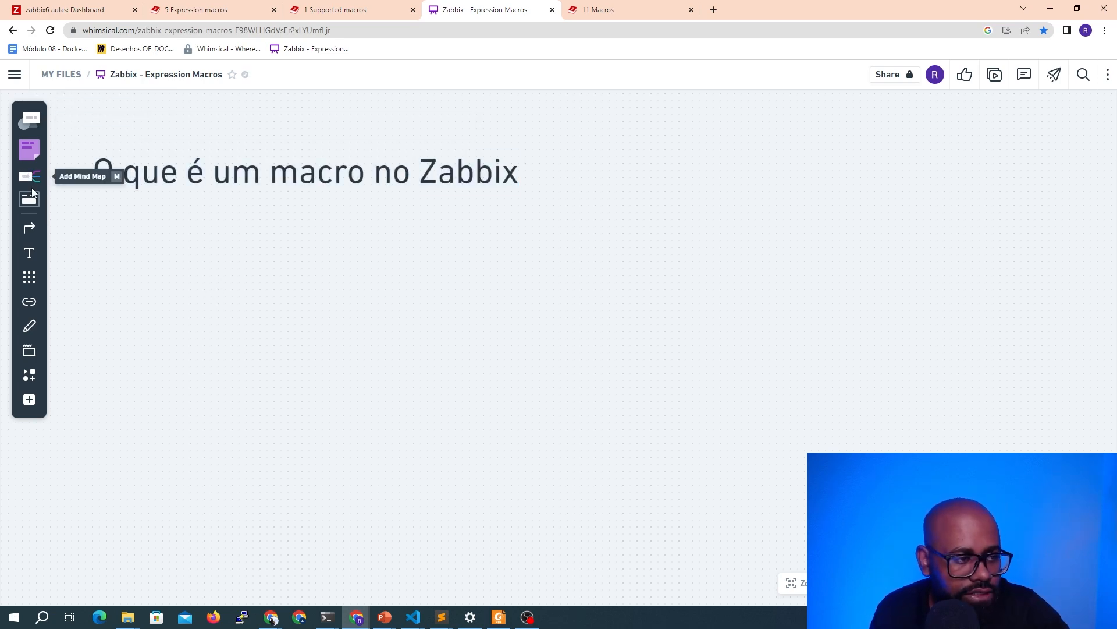
Add a rectangle labeled "Item" below the title
{"action": "left_click", "coordinate": [27, 134]}
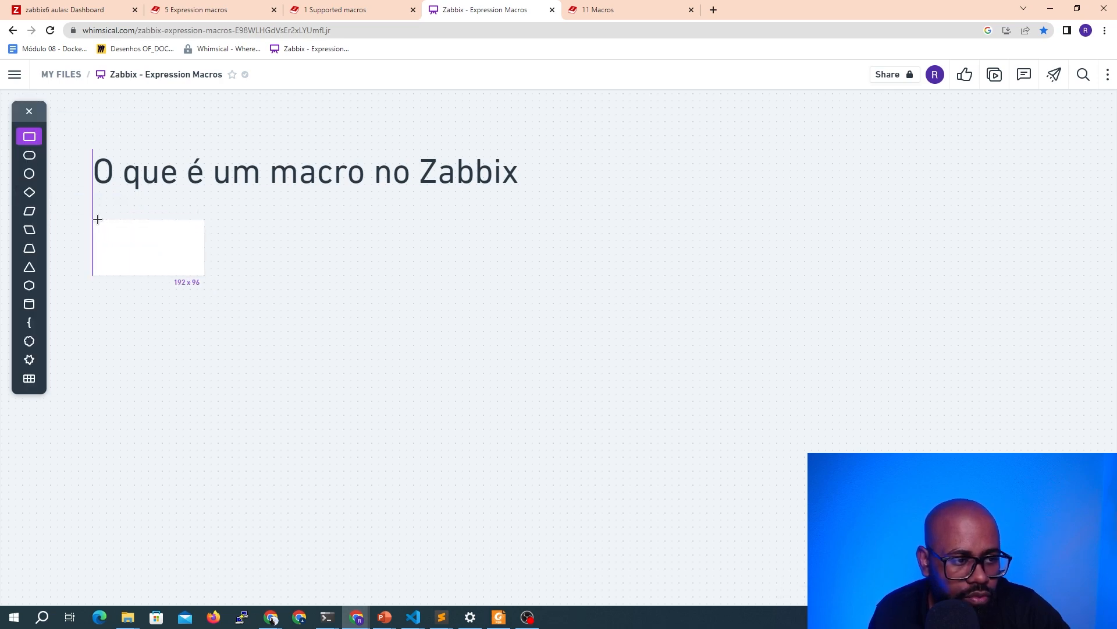
{"action": "left_click", "coordinate": [97, 220]}
{"action": "type", "text": "Ite"}
{"action": "left_click", "coordinate": [179, 322]}
Duplicate the Item rectangle, place the copy to its right, and relabel it "Intervalo de atualização"
{"action": "left_click", "coordinate": [185, 254]}
{"action": "key", "text": "ctrl+d"}
{"action": "left_click_drag", "start_coordinate": [186, 255], "coordinate": [312, 246]}
{"action": "left_click", "coordinate": [302, 243]}
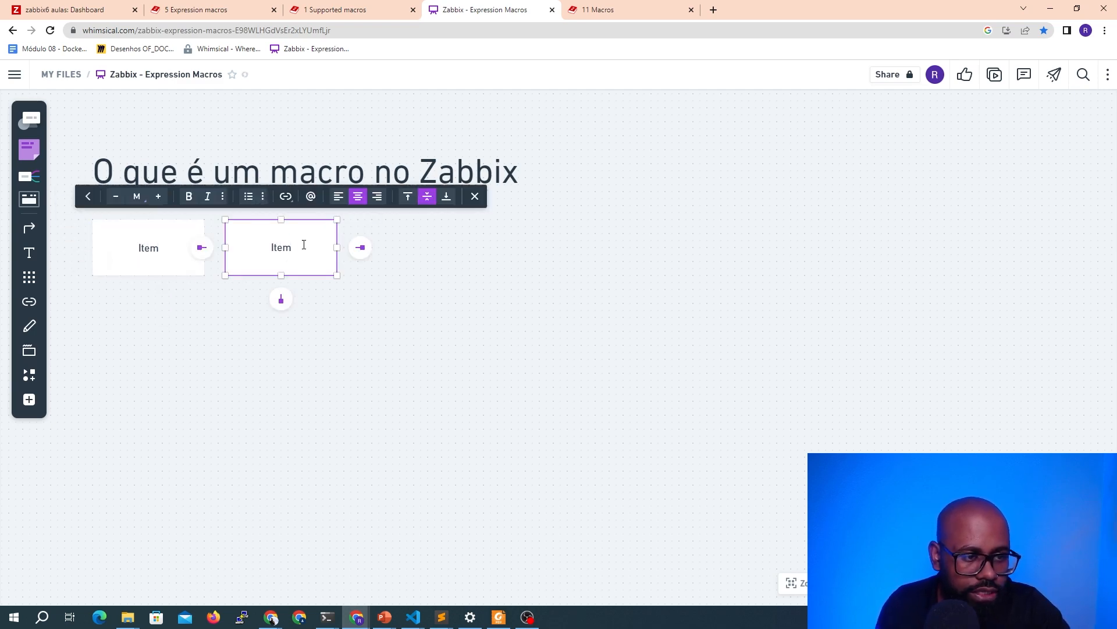
{"action": "double_click", "coordinate": [303, 243]}
{"action": "type", "text": "Interva"}
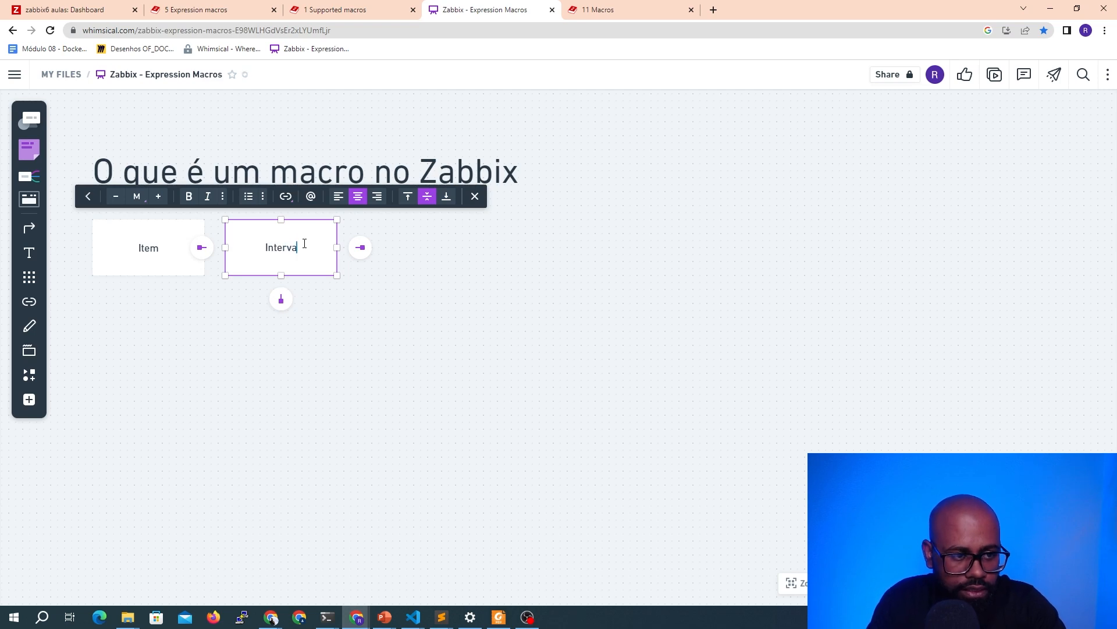
{"action": "type", "text": "lo de atualização"}
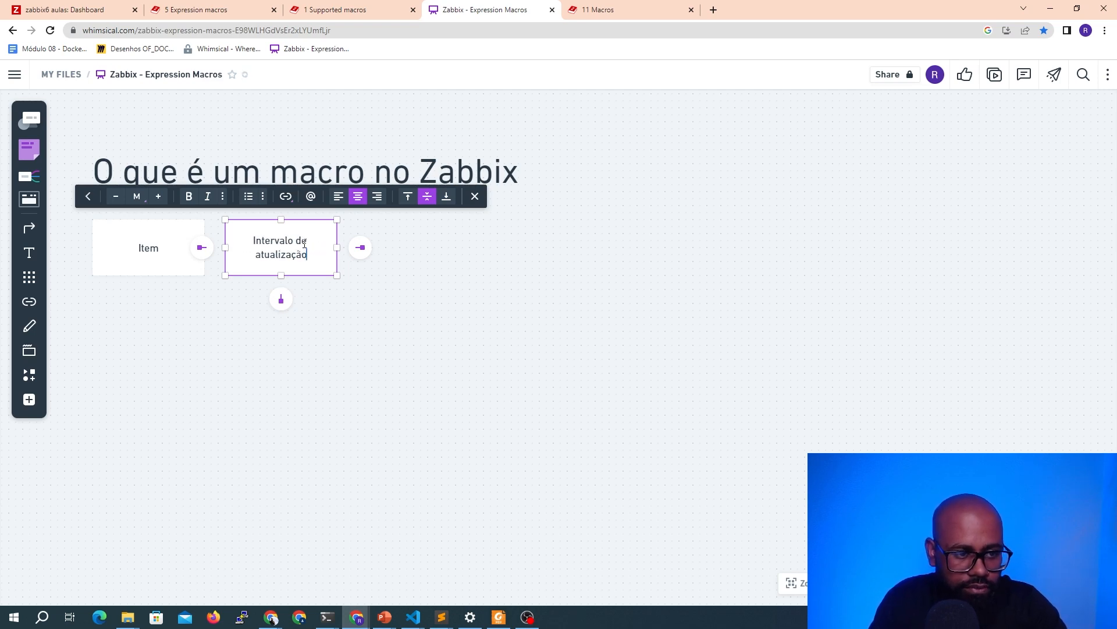
{"action": "left_click", "coordinate": [415, 325]}
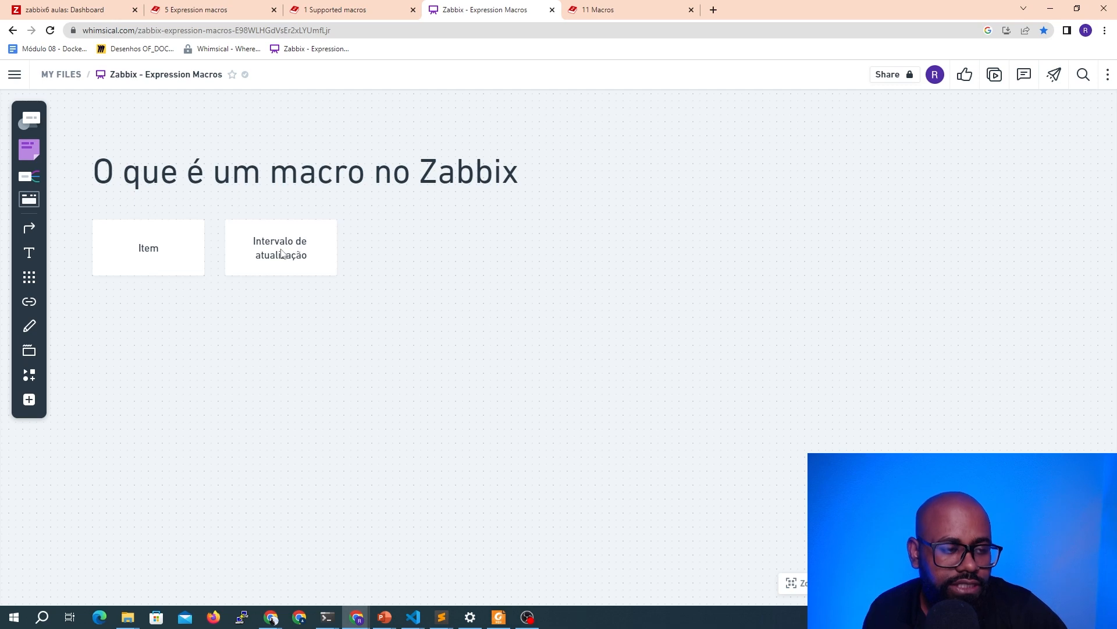
Insert another duplicate of Item between the two boxes and label it {$UPDATE.INTERVAL}
{"action": "left_click_drag", "start_coordinate": [262, 243], "coordinate": [390, 242]}
{"action": "left_click", "coordinate": [176, 255]}
{"action": "key", "text": "ctrl+d"}
{"action": "left_click_drag", "start_coordinate": [172, 257], "coordinate": [292, 245]}
{"action": "double_click", "coordinate": [288, 245]}
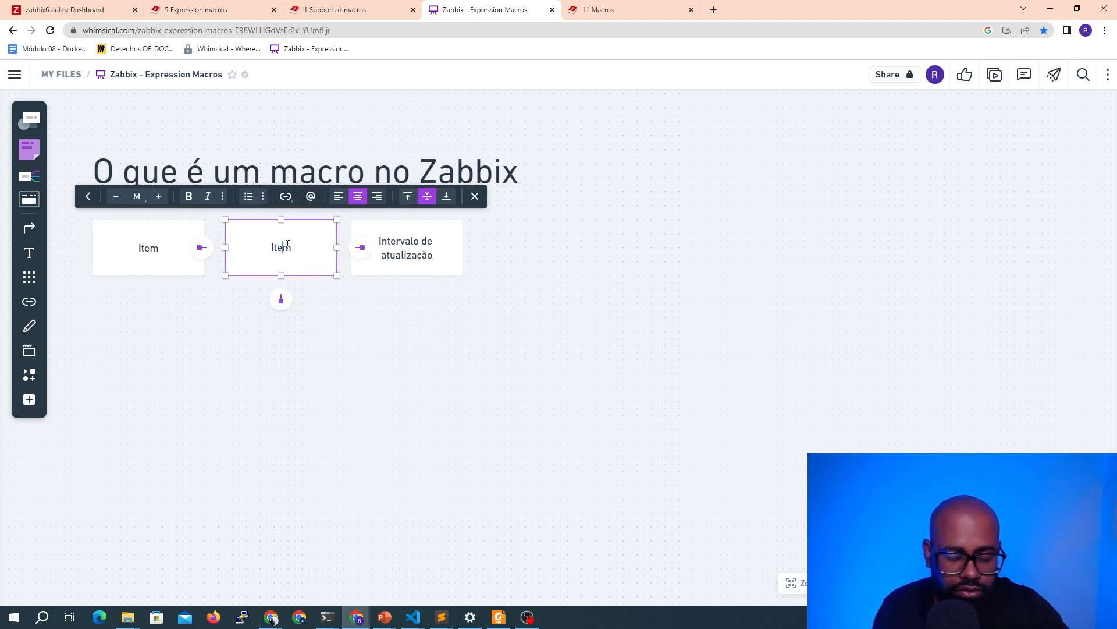
{"action": "type", "text": "{$}"}
{"action": "type", "text": "UPDATE.INTER"}
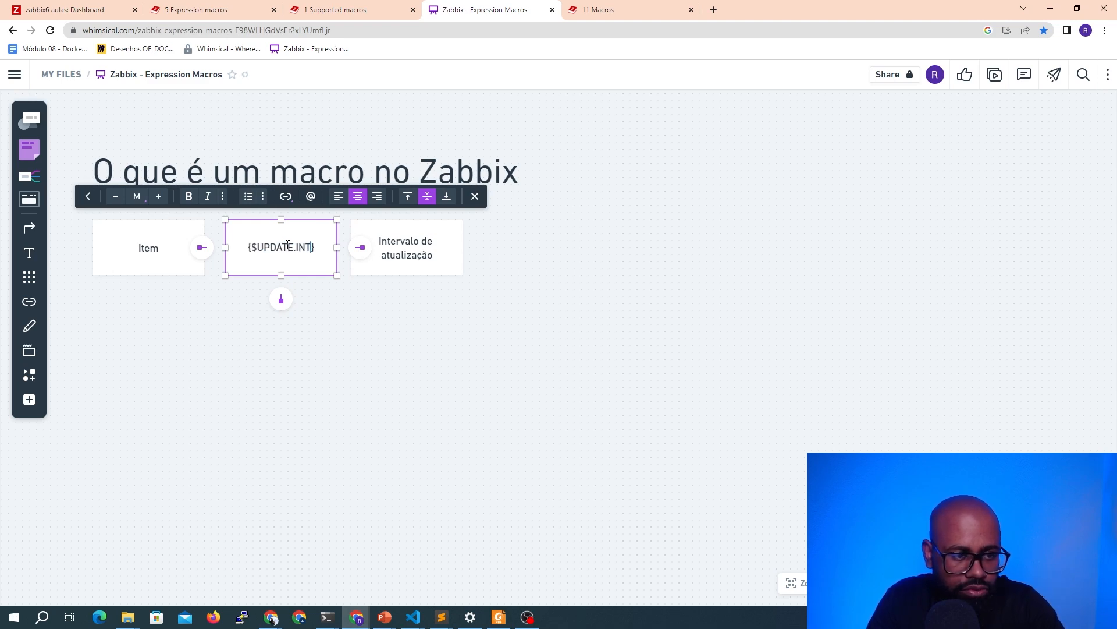
{"action": "type", "text": "VAL"}
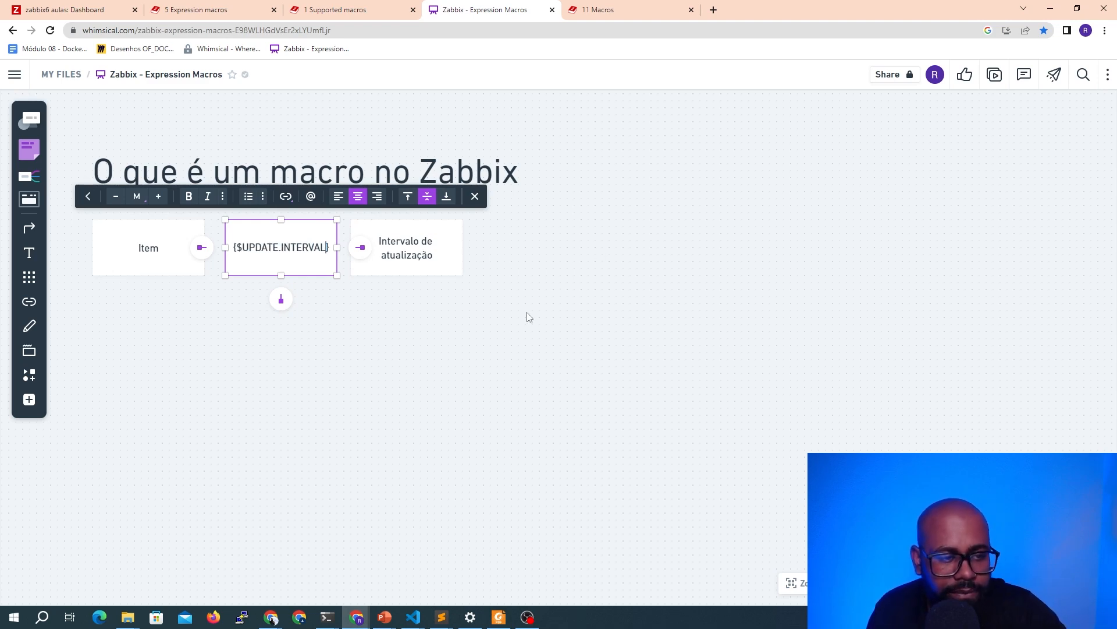
{"action": "left_click", "coordinate": [557, 296]}
Connect Item to {$UPDATE.INTERVAL} and {$UPDATE.INTERVAL} to "Intervalo de atualização" with arrows
{"action": "left_click_drag", "start_coordinate": [438, 274], "coordinate": [520, 272]}
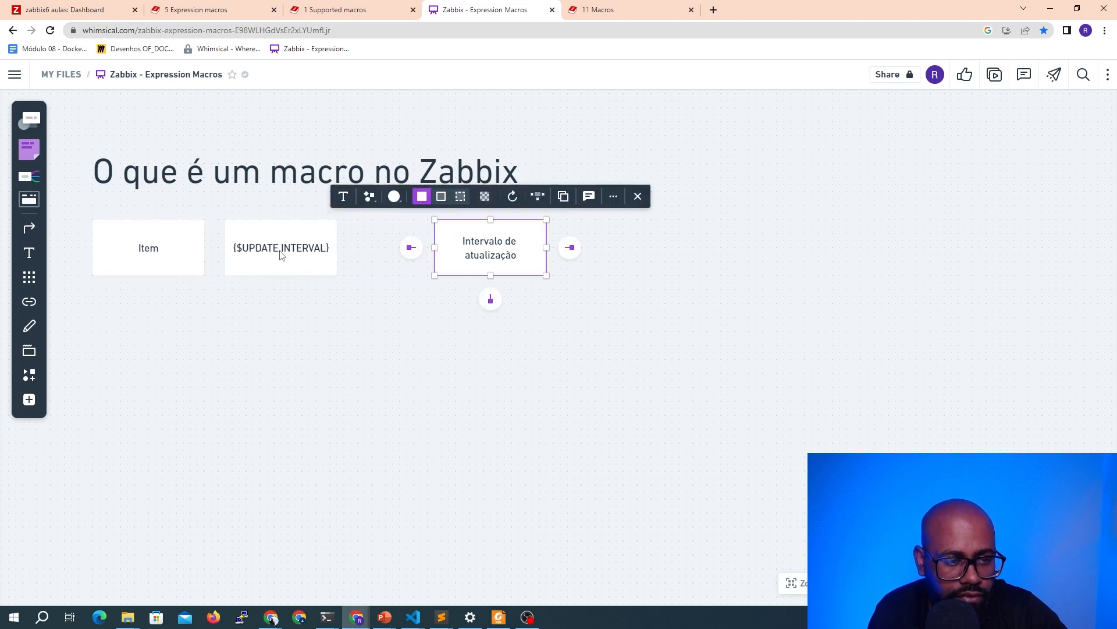
{"action": "left_click", "coordinate": [314, 256]}
{"action": "left_click_drag", "start_coordinate": [396, 248], "coordinate": [433, 256]}
{"action": "left_click", "coordinate": [411, 288]}
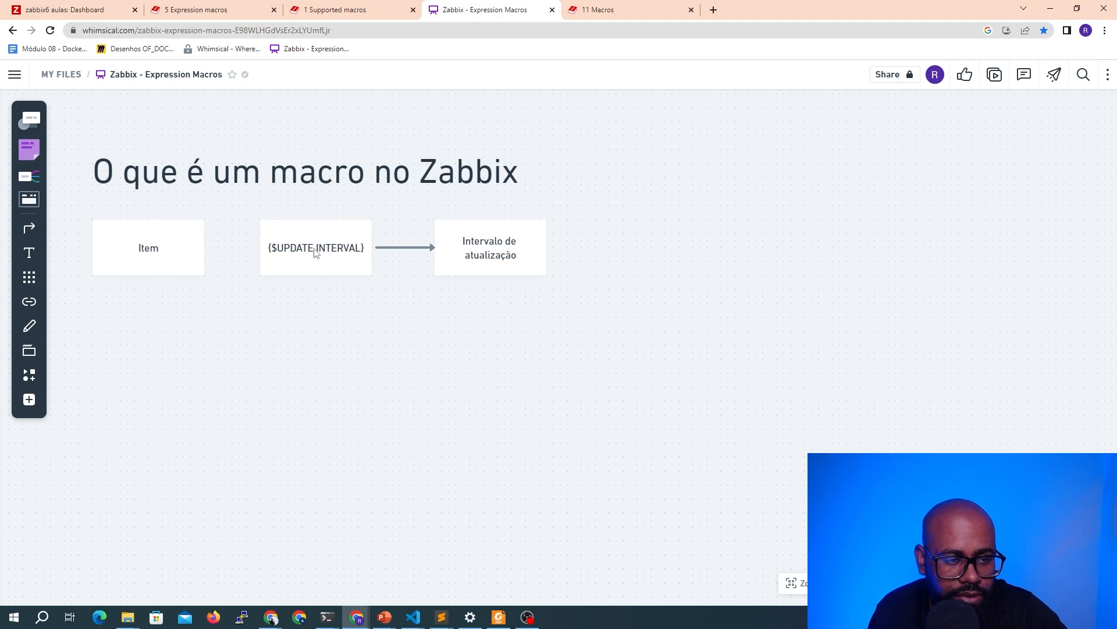
{"action": "left_click", "coordinate": [488, 243]}
{"action": "left_click", "coordinate": [174, 261]}
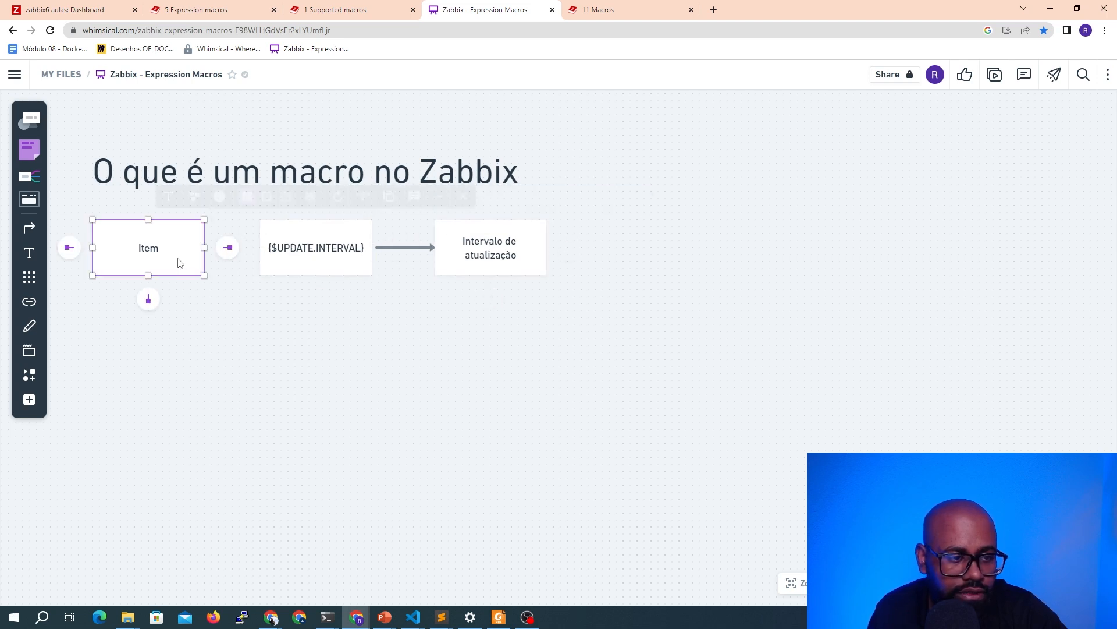
{"action": "left_click_drag", "start_coordinate": [226, 250], "coordinate": [260, 249]}
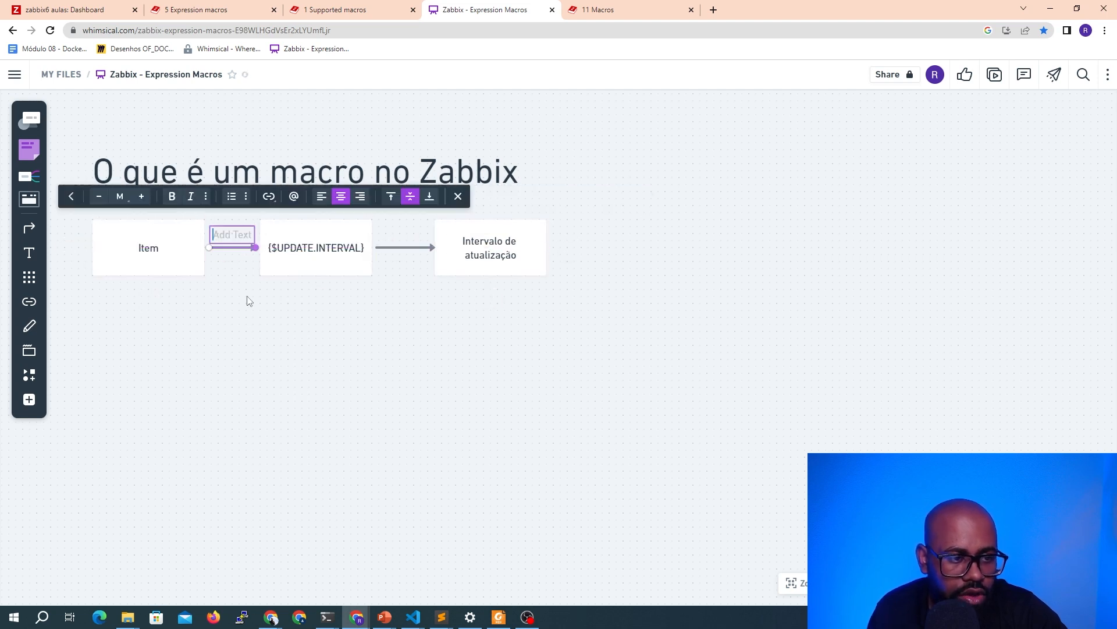
{"action": "left_click", "coordinate": [249, 315]}
Move the whole Item row down, leaving space below the title
{"action": "left_click_drag", "start_coordinate": [89, 217], "coordinate": [577, 281]}
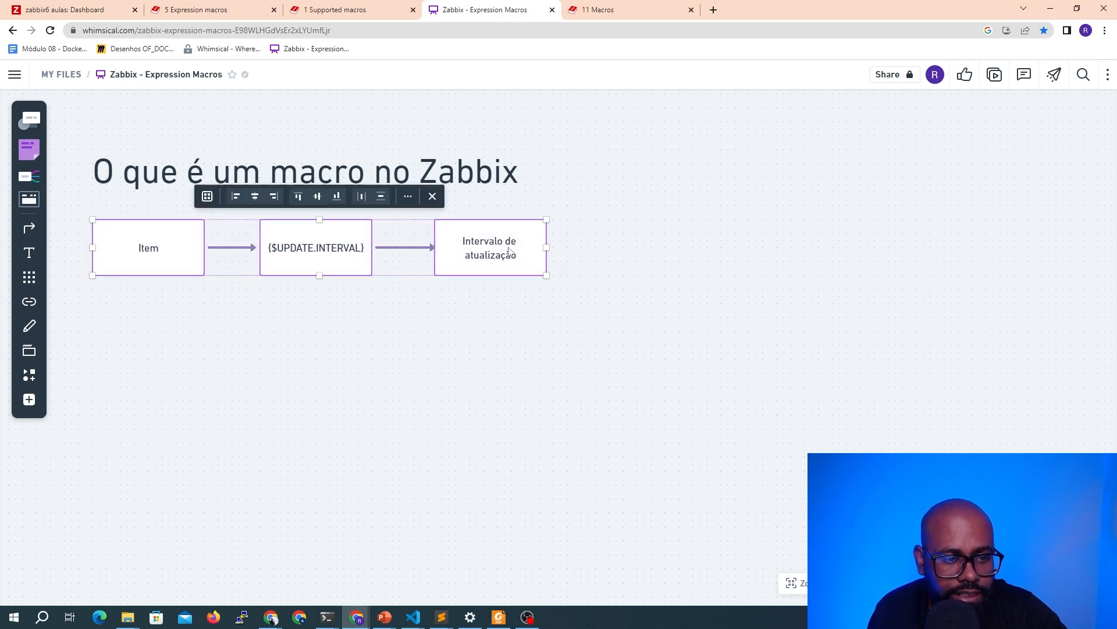
{"action": "left_click_drag", "start_coordinate": [512, 250], "coordinate": [510, 349]}
{"action": "left_click", "coordinate": [498, 302]}
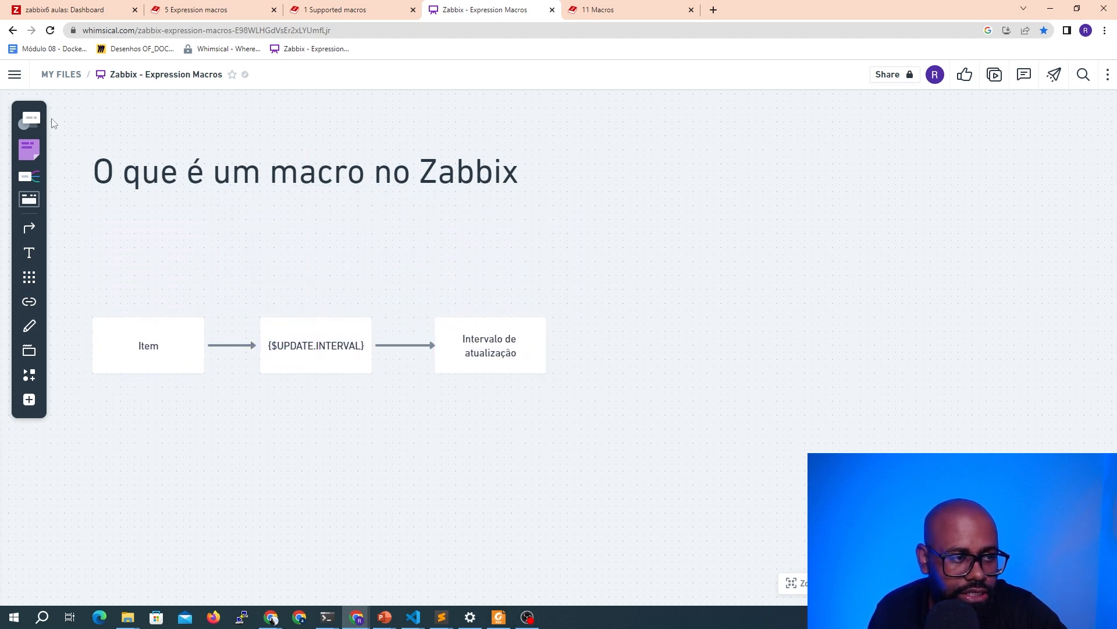
Add a rectangle labeled "Host" above the Item row and shift the Item row further down
{"action": "left_click", "coordinate": [36, 115]}
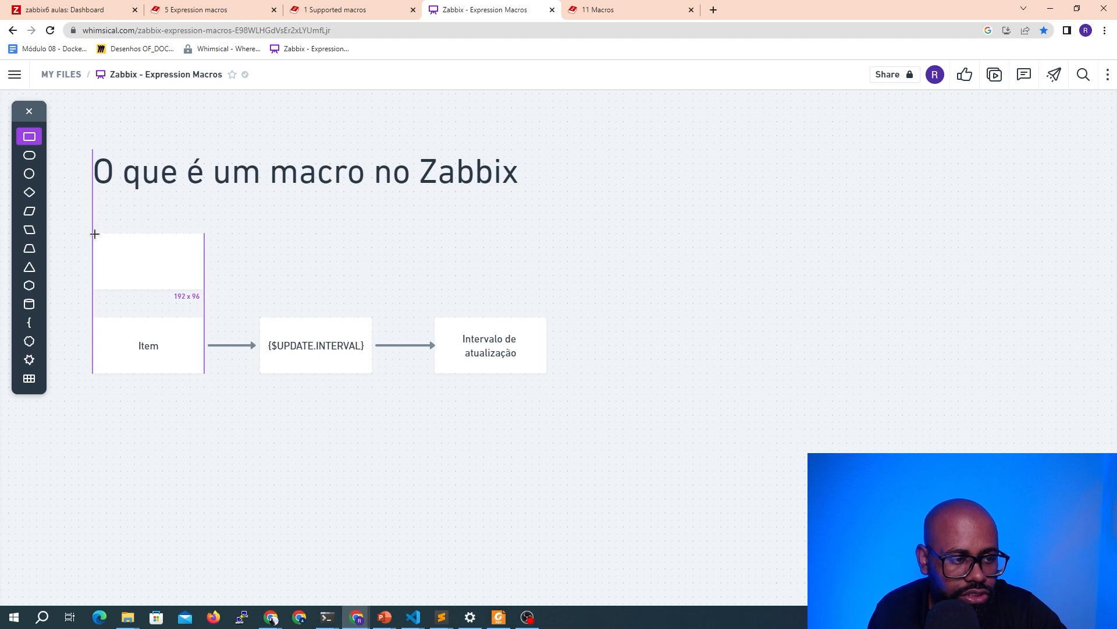
{"action": "left_click", "coordinate": [93, 233]}
{"action": "type", "text": "Host"}
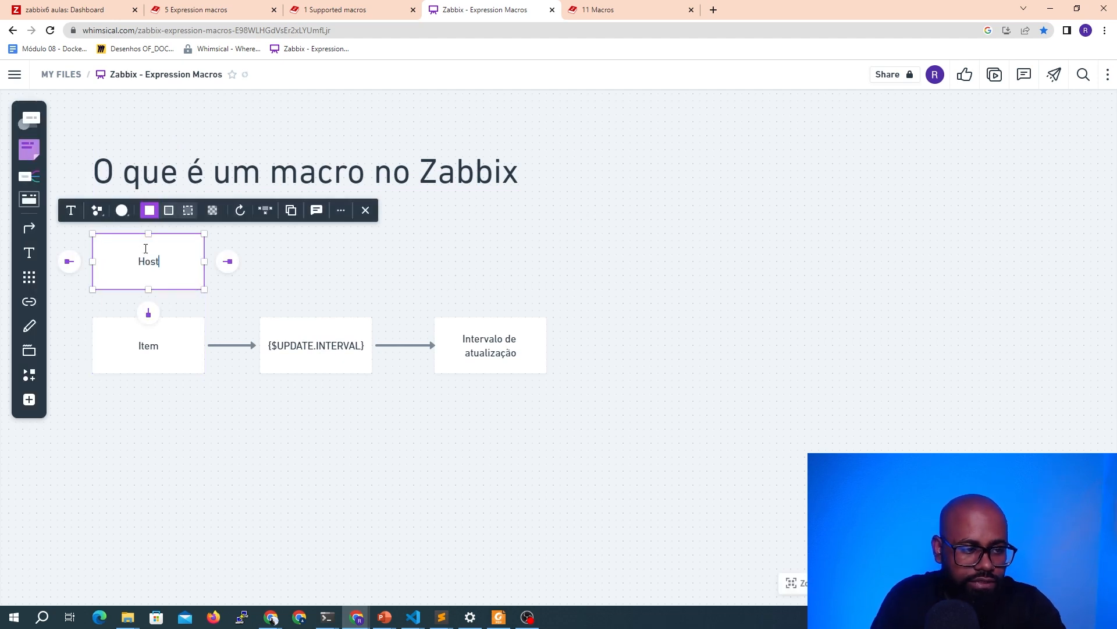
{"action": "left_click", "coordinate": [265, 256]}
{"action": "left_click_drag", "start_coordinate": [85, 309], "coordinate": [550, 385]}
{"action": "left_click_drag", "start_coordinate": [514, 357], "coordinate": [514, 420]}
{"action": "left_click", "coordinate": [254, 269]}
Draw a connector from Host that creates a new box labeled "Nome"
{"action": "left_click_drag", "start_coordinate": [178, 269], "coordinate": [274, 255]}
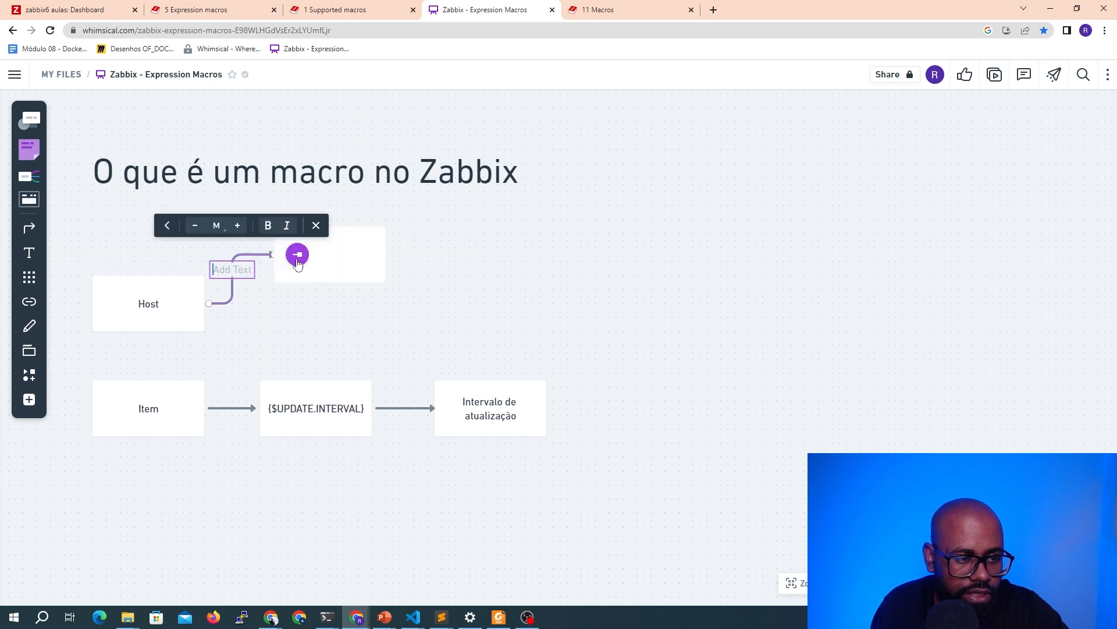
{"action": "left_click", "coordinate": [349, 251]}
{"action": "left_click", "coordinate": [254, 260]}
{"action": "left_click", "coordinate": [292, 259]}
{"action": "double_click", "coordinate": [296, 252]}
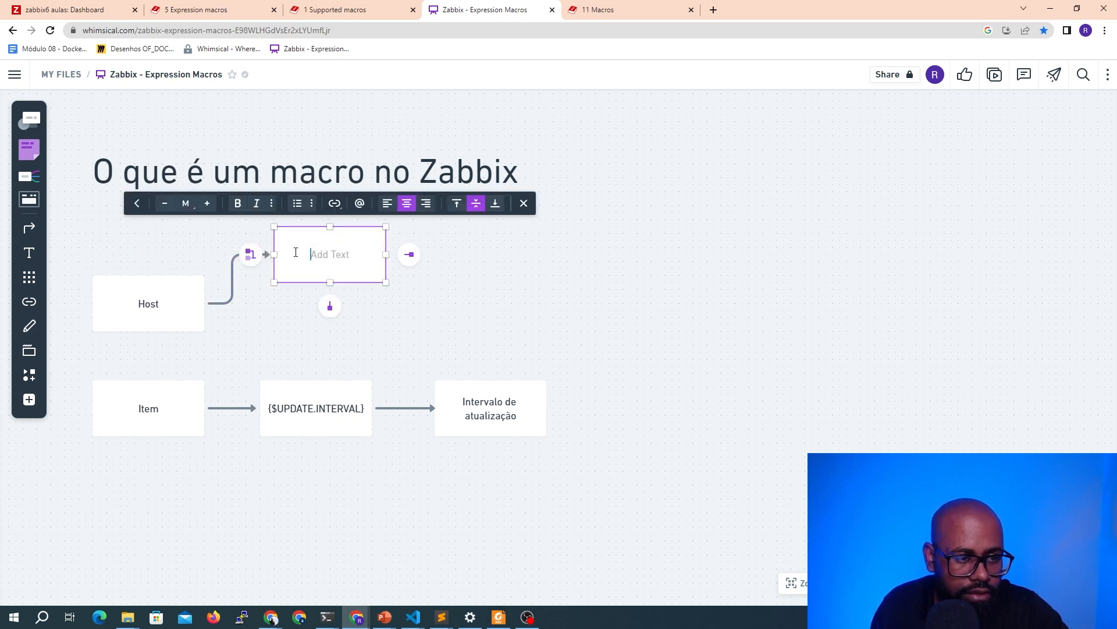
{"action": "type", "text": "Nome"}
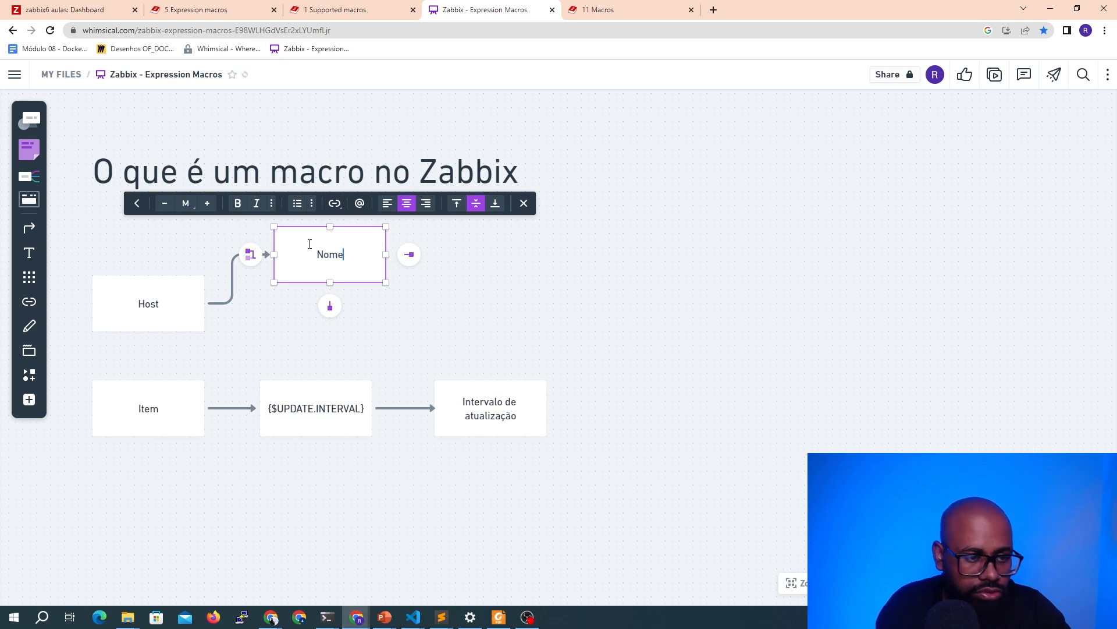
{"action": "left_click", "coordinate": [307, 318]}
Draw a second connector from Host that creates another box labeled "Visible name"
{"action": "left_click", "coordinate": [327, 280]}
{"action": "left_click_drag", "start_coordinate": [330, 283], "coordinate": [332, 262]}
{"action": "left_click", "coordinate": [240, 301]}
{"action": "left_click", "coordinate": [151, 305]}
{"action": "left_click_drag", "start_coordinate": [231, 300], "coordinate": [275, 275]}
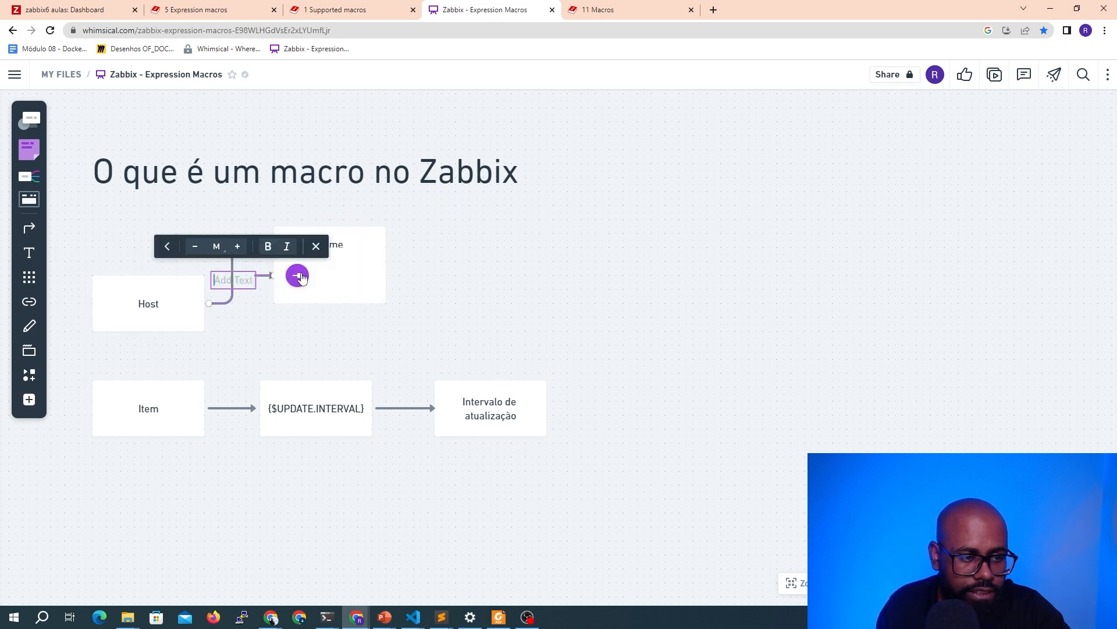
{"action": "type", "text": "Visible"}
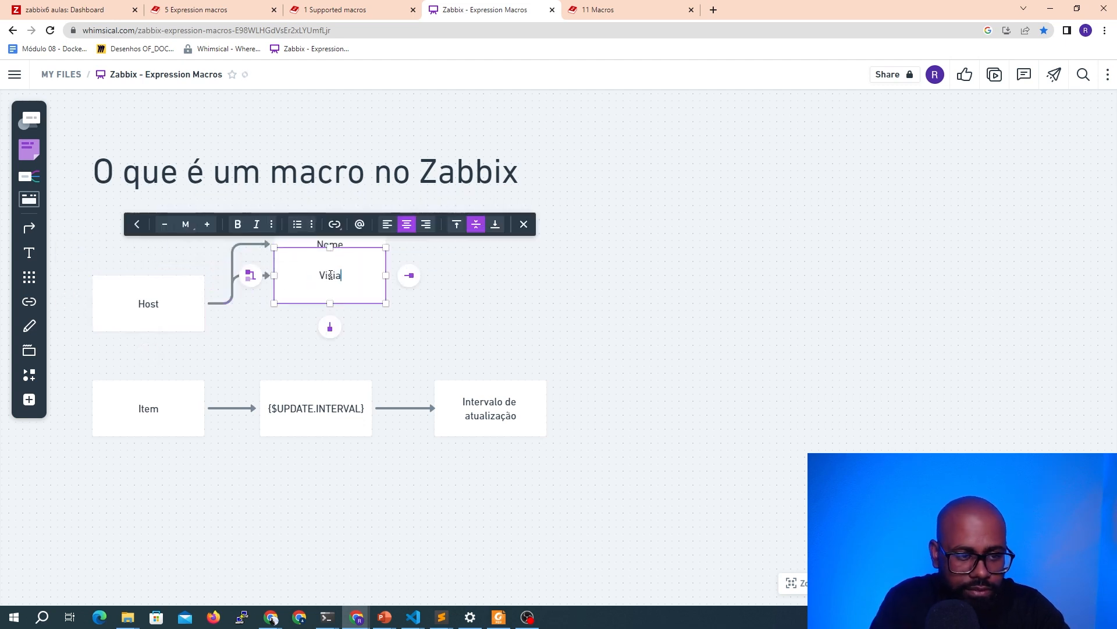
{"action": "type", "text": " name"}
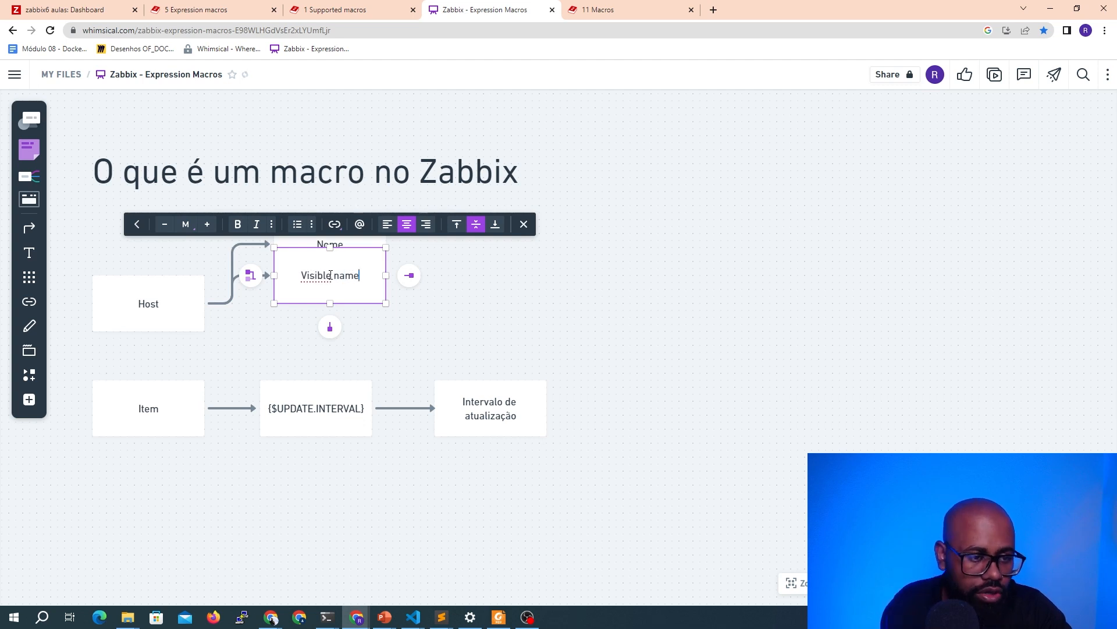
Add a third branch from Host with a box labeled "Interface (IP/DNS)" below Visible name
{"action": "left_click", "coordinate": [389, 330]}
{"action": "left_click", "coordinate": [367, 289]}
{"action": "left_click_drag", "start_coordinate": [330, 247], "coordinate": [330, 302]}
{"action": "left_click", "coordinate": [250, 329]}
{"action": "left_click", "coordinate": [178, 328]}
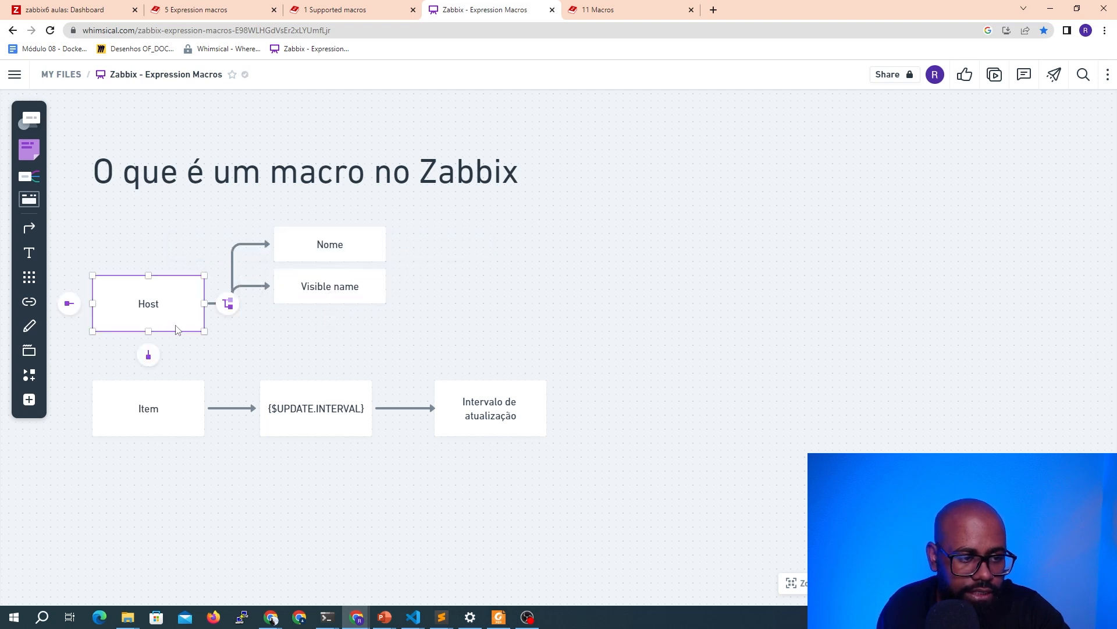
{"action": "left_click", "coordinate": [228, 303]}
{"action": "left_click_drag", "start_coordinate": [344, 516], "coordinate": [343, 346]}
{"action": "left_click", "coordinate": [346, 326]}
{"action": "type", "text": "Interface ("}
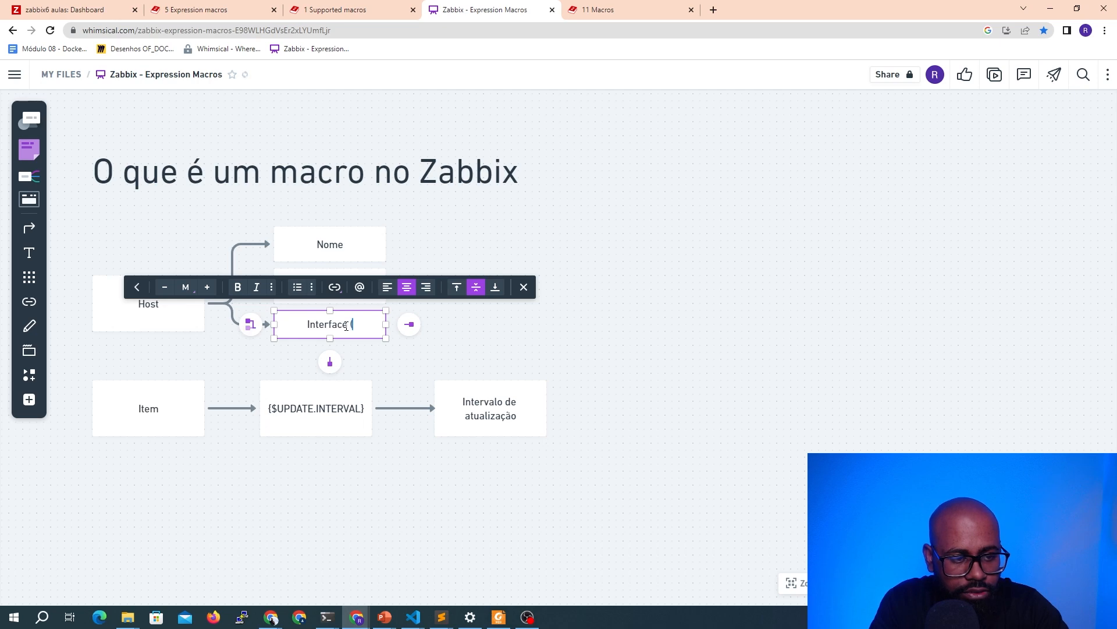
{"action": "type", "text": "IP/DNS)"}
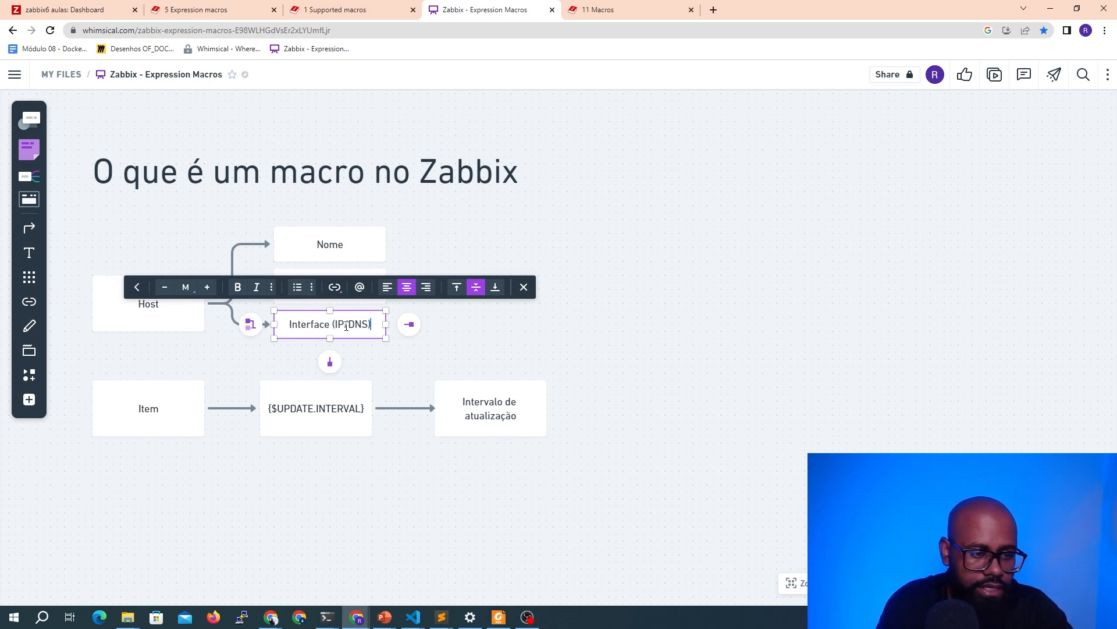
Draw a connector from the Nome box that creates a new box labeled "{HOST.HOST}"
{"action": "left_click", "coordinate": [454, 225]}
{"action": "left_click", "coordinate": [326, 257]}
{"action": "left_click_drag", "start_coordinate": [330, 262], "coordinate": [357, 254]}
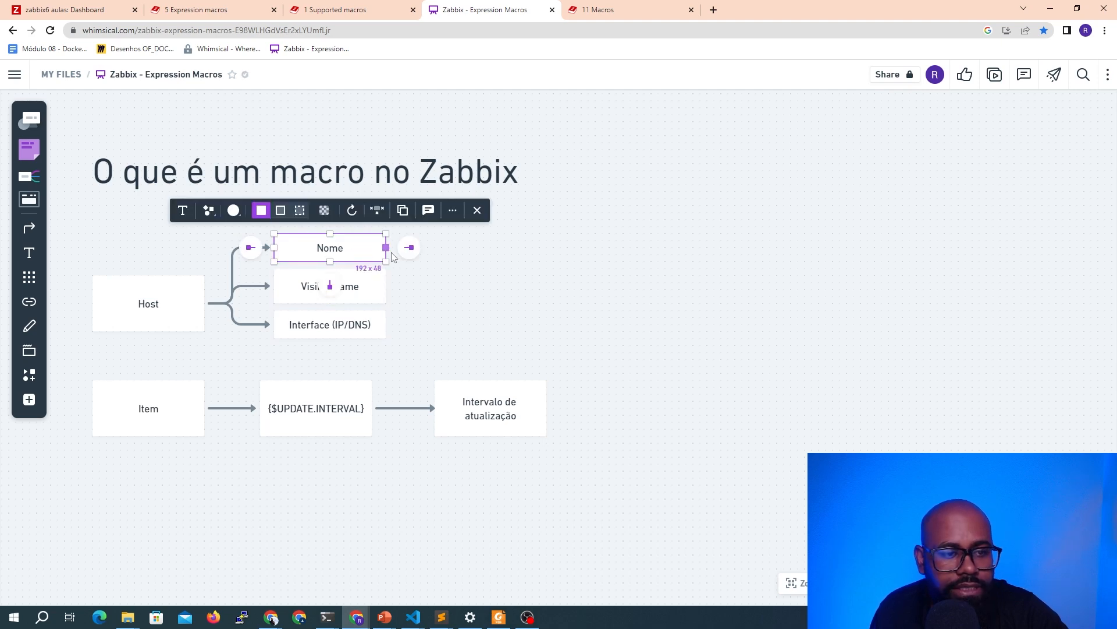
{"action": "left_click", "coordinate": [409, 247]}
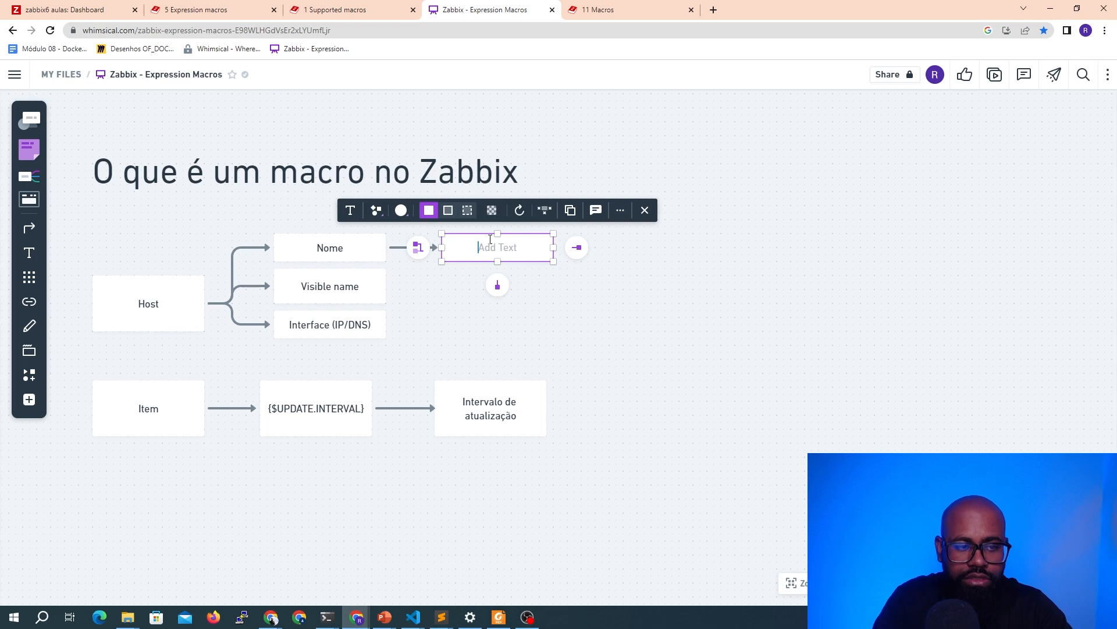
{"action": "type", "text": "{HOST.N"}
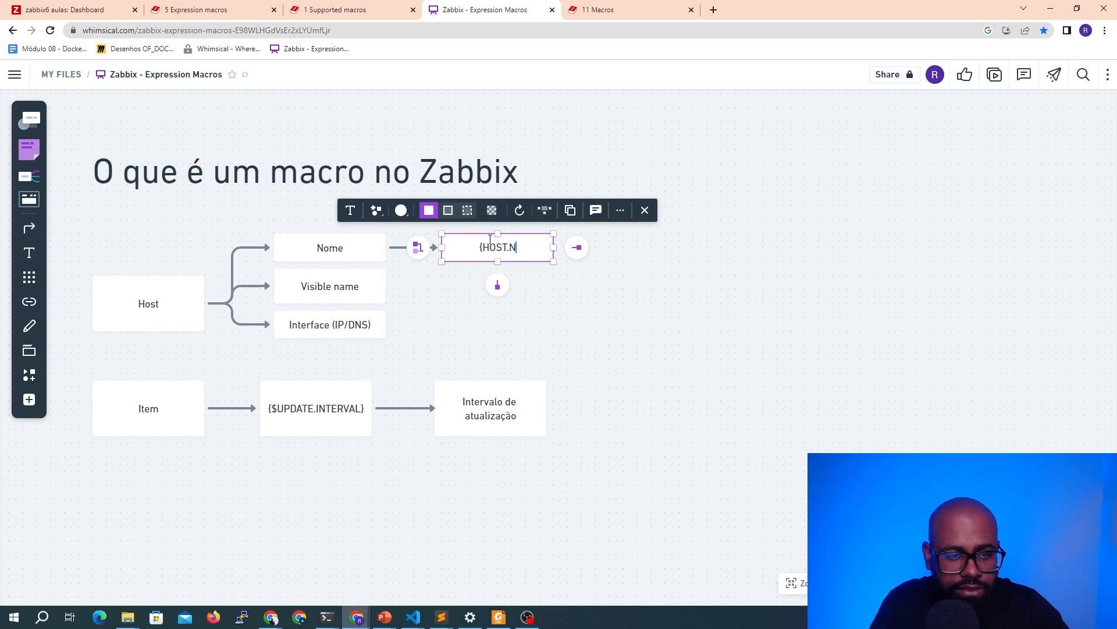
{"action": "key", "text": "BackSpace"}
{"action": "type", "text": "HOST}"}
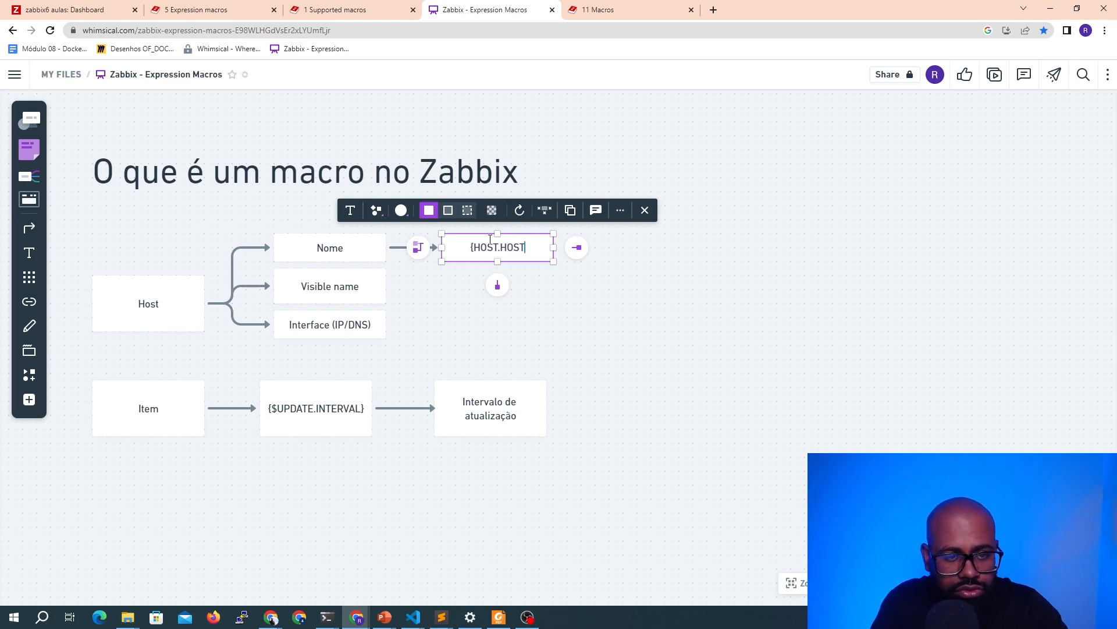
Draw a connector from Visible name to a new box labeled "{HOST.NAME}"
{"action": "left_click", "coordinate": [474, 288]}
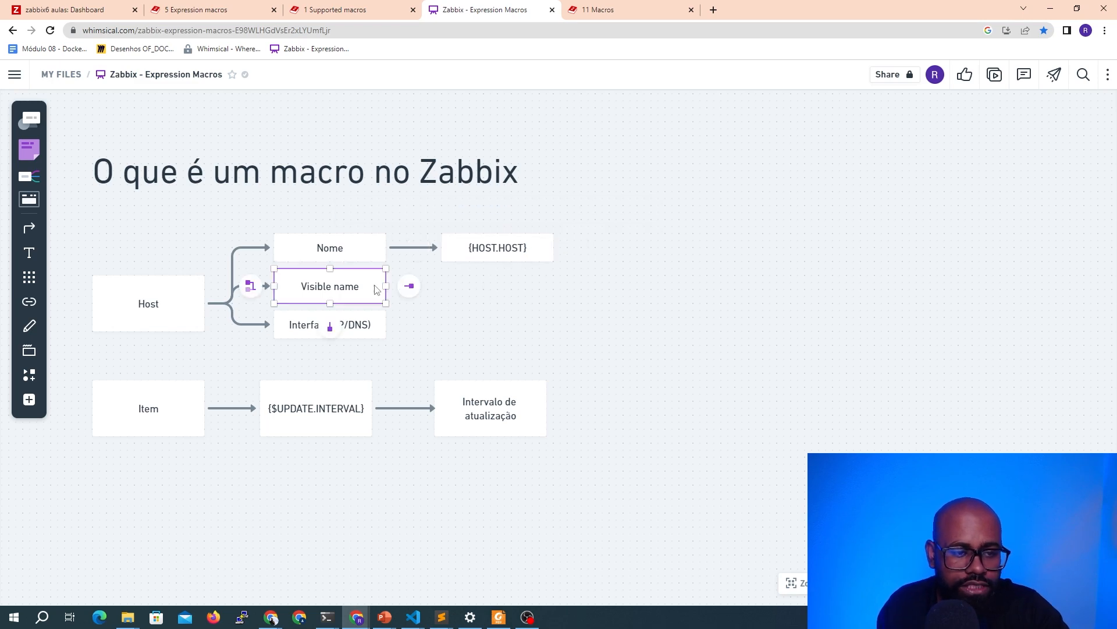
{"action": "left_click", "coordinate": [407, 285]}
{"action": "type", "text": "{HOST.NAME}"}
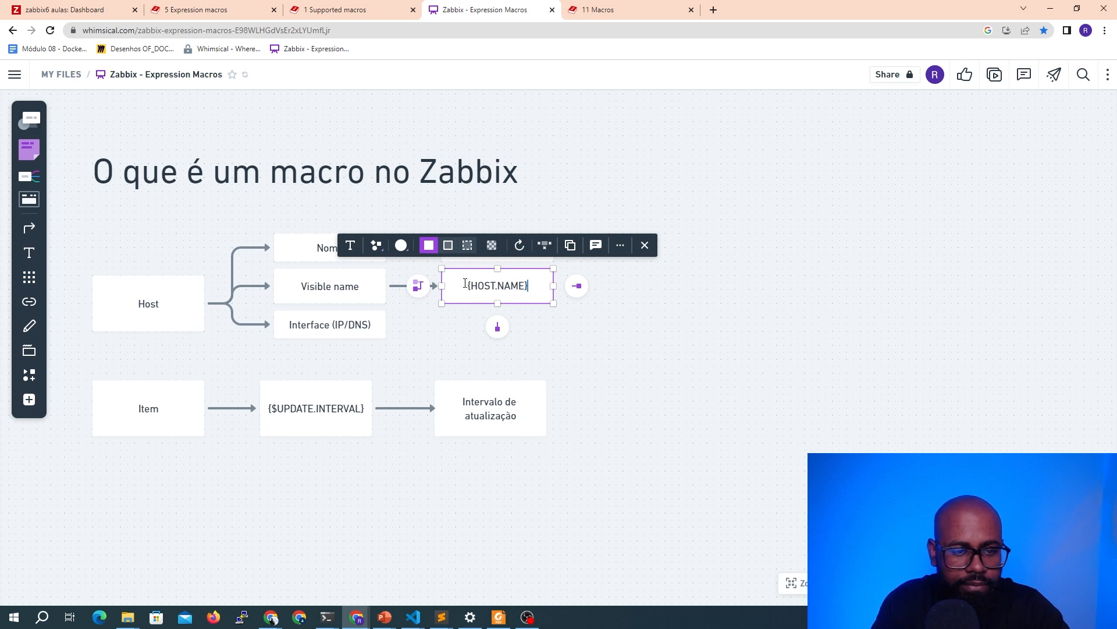
Draw a connector from Interface (IP/DNS) to a new box labeled "{HOST.CONN}"
{"action": "left_click", "coordinate": [445, 357]}
{"action": "left_click", "coordinate": [357, 327]}
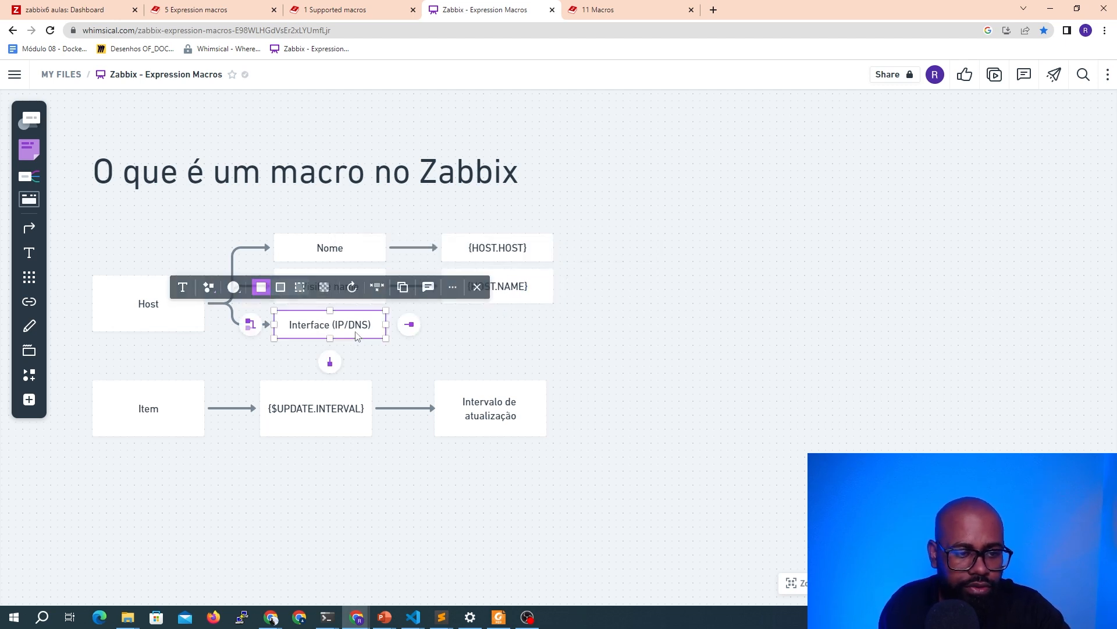
{"action": "left_click", "coordinate": [407, 324]}
{"action": "type", "text": "{HOST.CONN}"}
{"action": "left_click", "coordinate": [667, 387]}
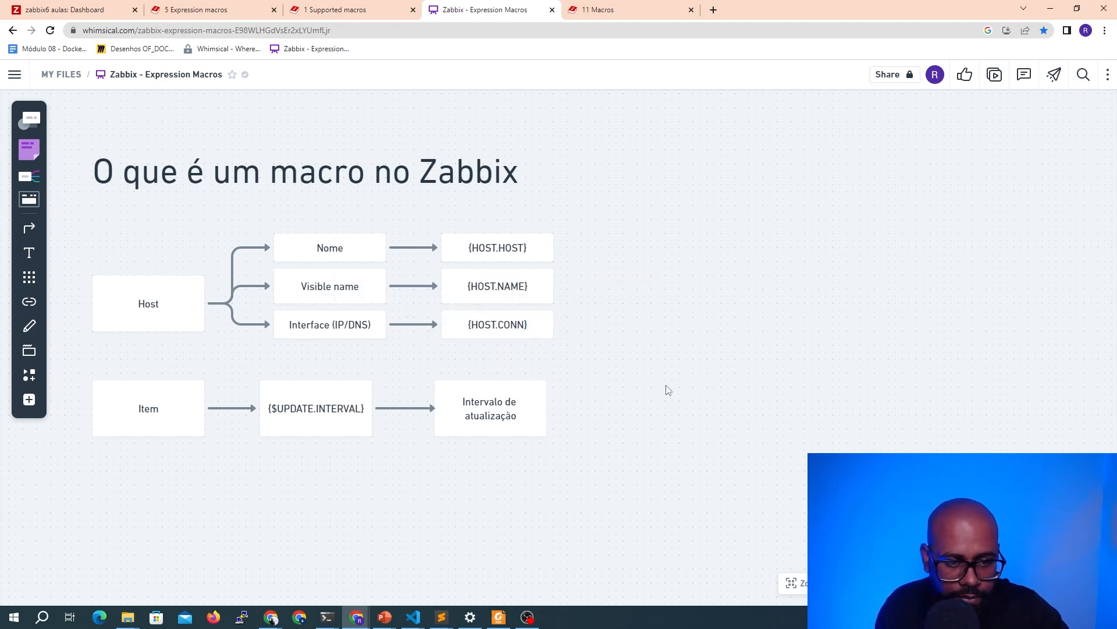
{"action": "left_click", "coordinate": [546, 337]}
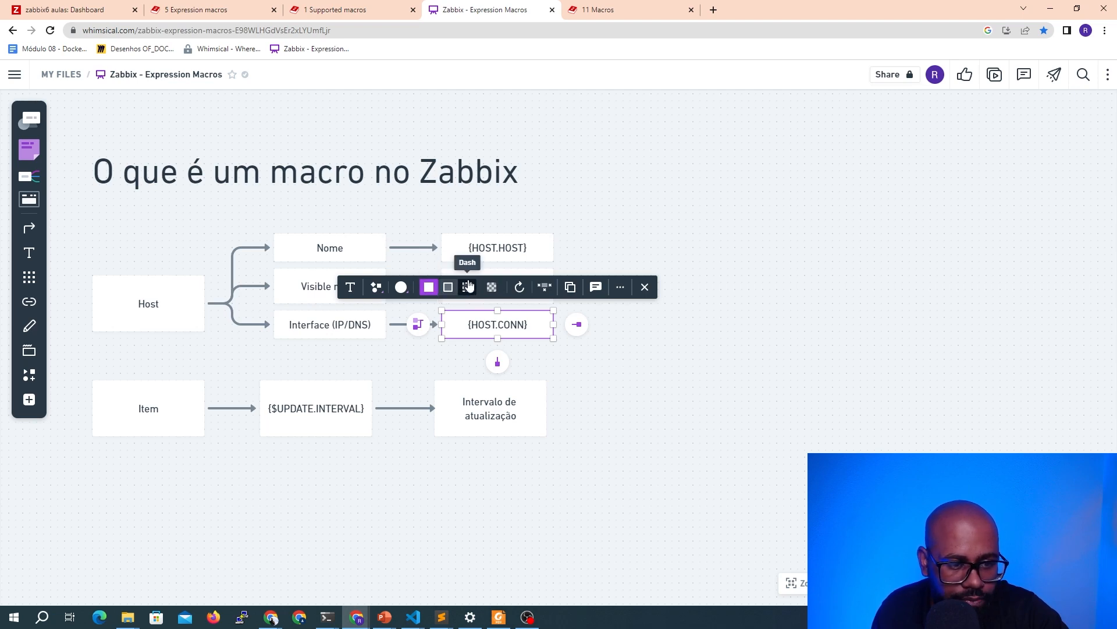
{"action": "right_click", "coordinate": [426, 297]}
{"action": "left_click", "coordinate": [428, 290]}
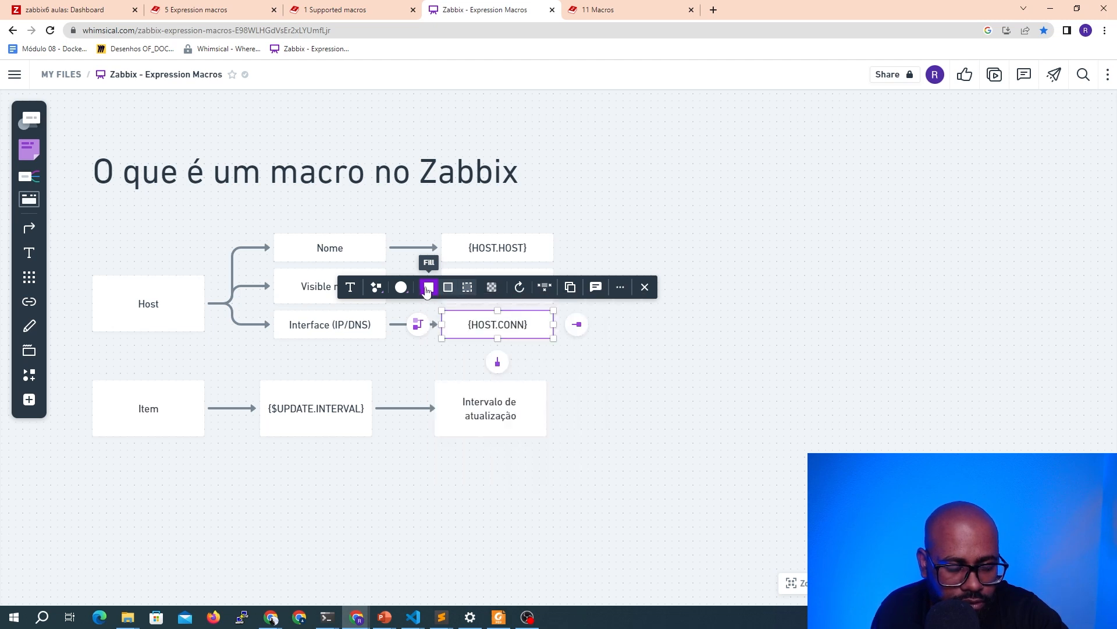
{"action": "left_click", "coordinate": [610, 338]}
{"action": "left_click", "coordinate": [504, 256]}
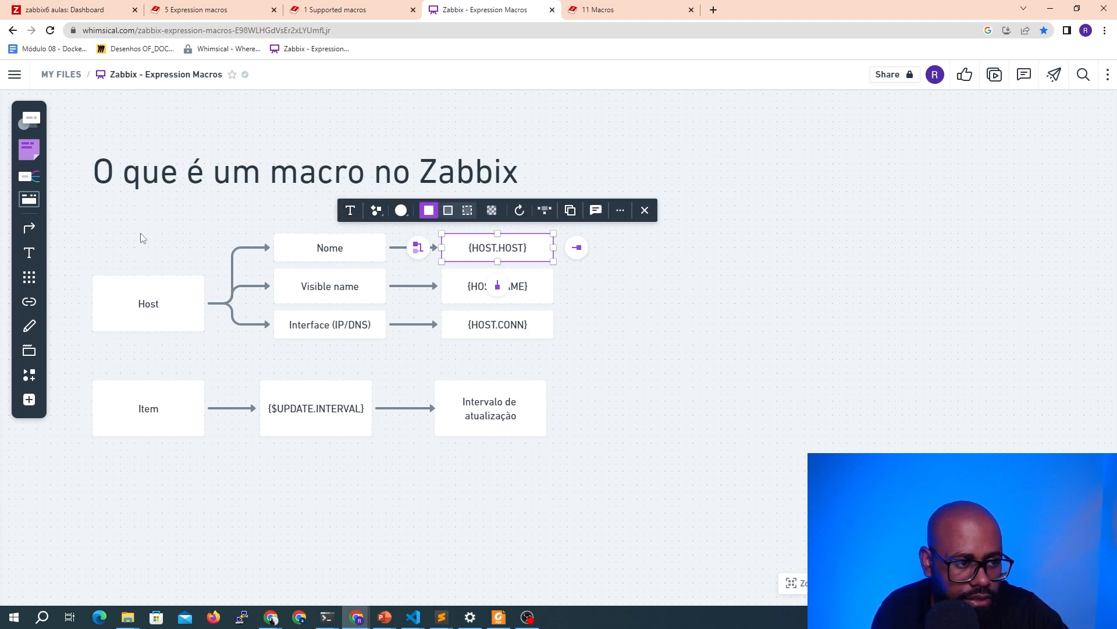
{"action": "left_click", "coordinate": [29, 326]}
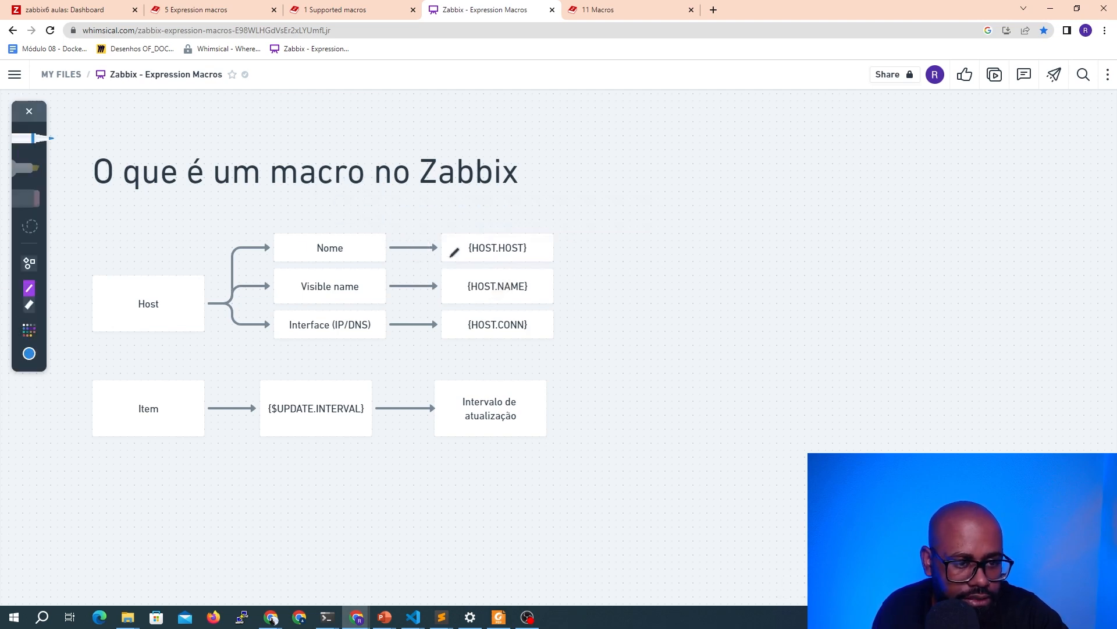
{"action": "key", "text": "Escape"}
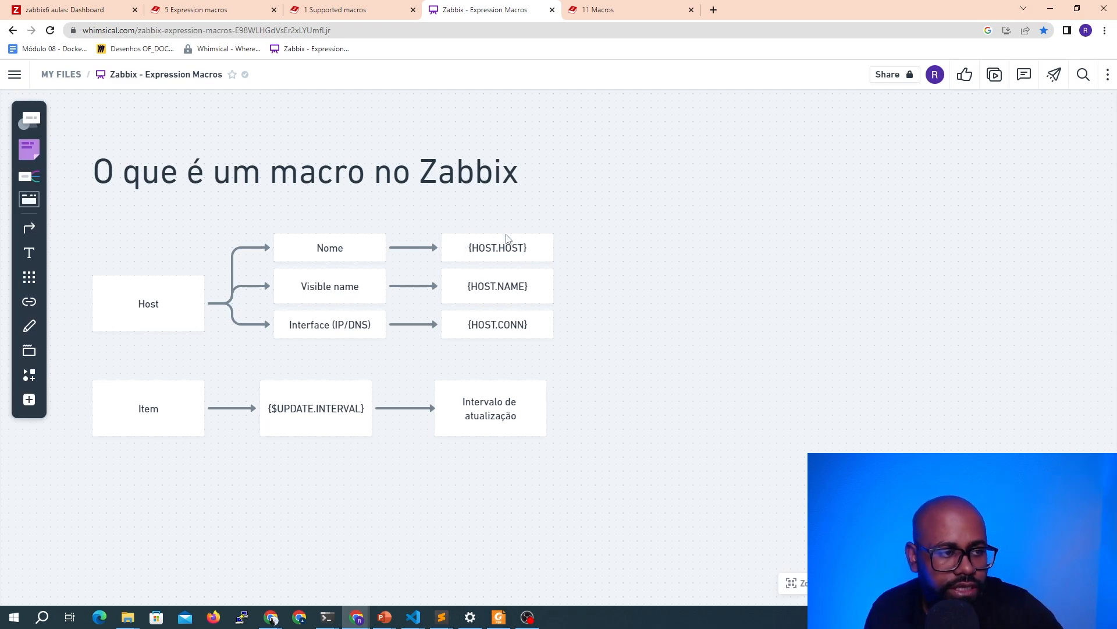
Paste a copy of the {HOST.HOST} box and place it to the right of the title
{"action": "left_click", "coordinate": [511, 251]}
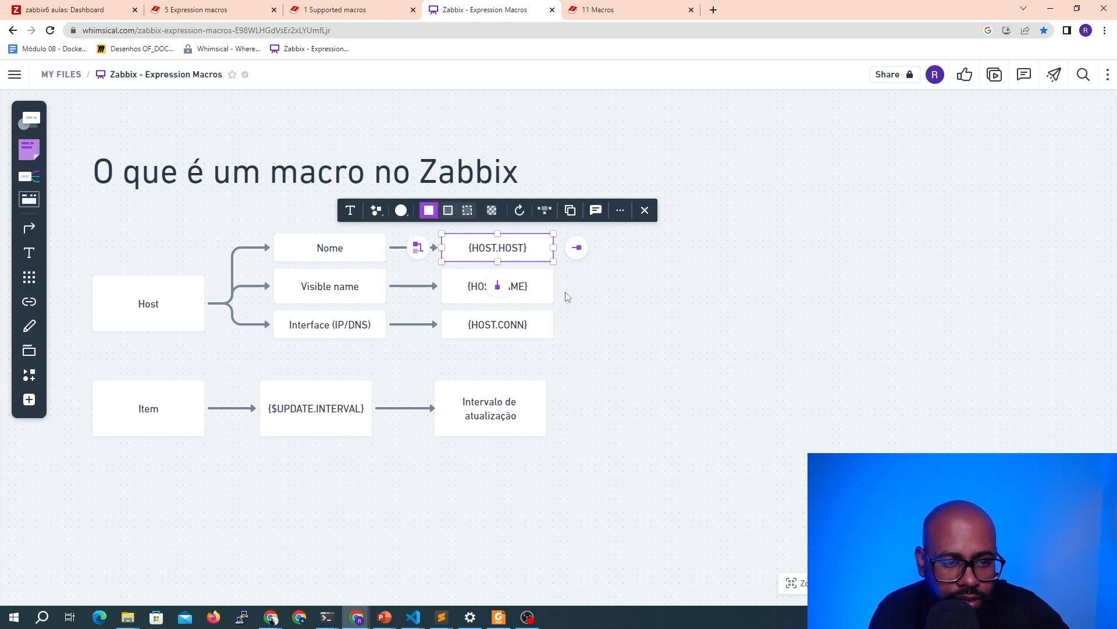
{"action": "key", "text": "ctrl+v"}
{"action": "left_click_drag", "start_coordinate": [542, 267], "coordinate": [758, 224]}
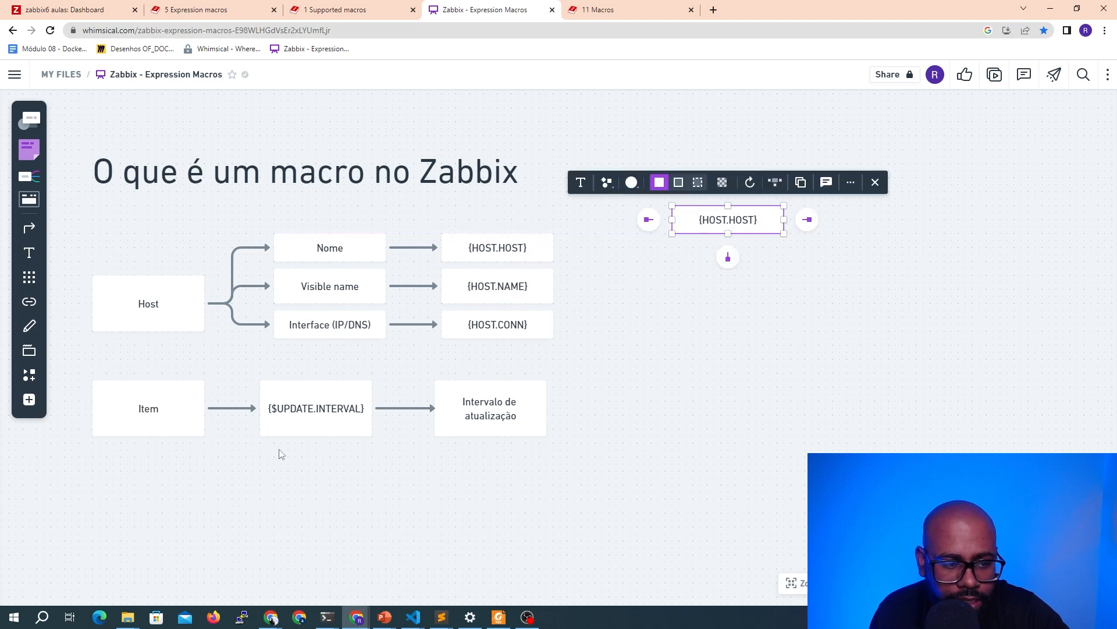
Duplicate the {$UPDATE.INTERVAL} box and place the copy below the copied {HOST.HOST} box
{"action": "left_click", "coordinate": [299, 433]}
{"action": "key", "text": "ctrl+c"}
{"action": "key", "text": "ctrl+v"}
{"action": "left_click_drag", "start_coordinate": [299, 432], "coordinate": [745, 281]}
{"action": "left_click", "coordinate": [740, 353]}
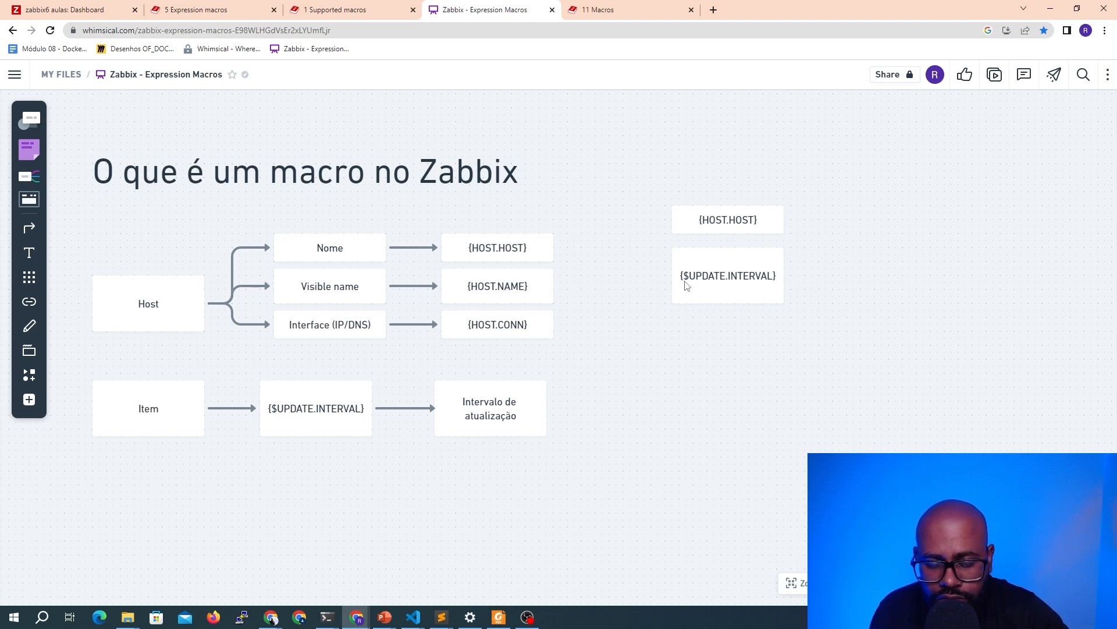
Switch to the Macros documentation page and review the list of macro types Zabbix supports
{"action": "left_click", "coordinate": [707, 225]}
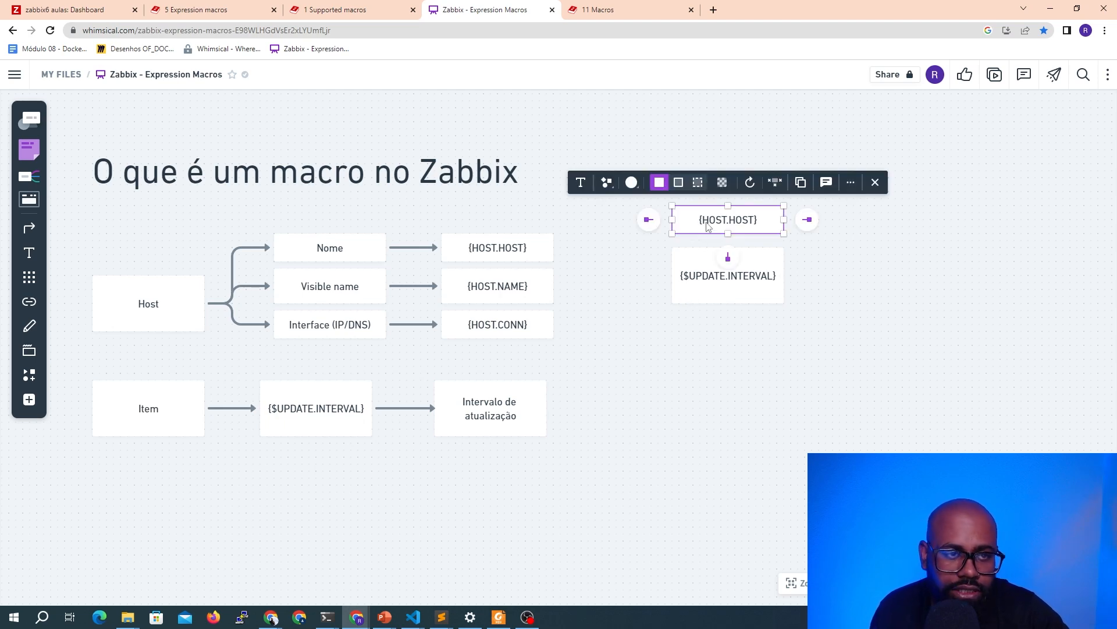
{"action": "left_click", "coordinate": [583, 12]}
{"action": "scroll", "coordinate": [506, 220], "scroll_direction": "up", "scroll_amount": 2}
{"action": "scroll", "coordinate": [646, 248], "scroll_direction": "down", "scroll_amount": 1}
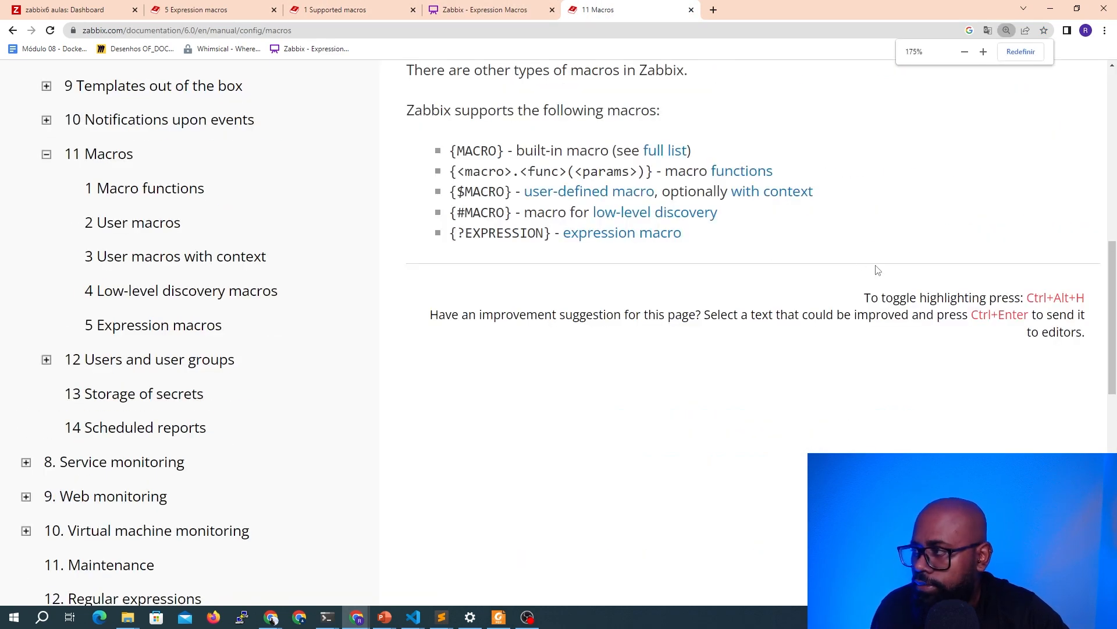
{"action": "scroll", "coordinate": [728, 268], "scroll_direction": "up", "scroll_amount": 1}
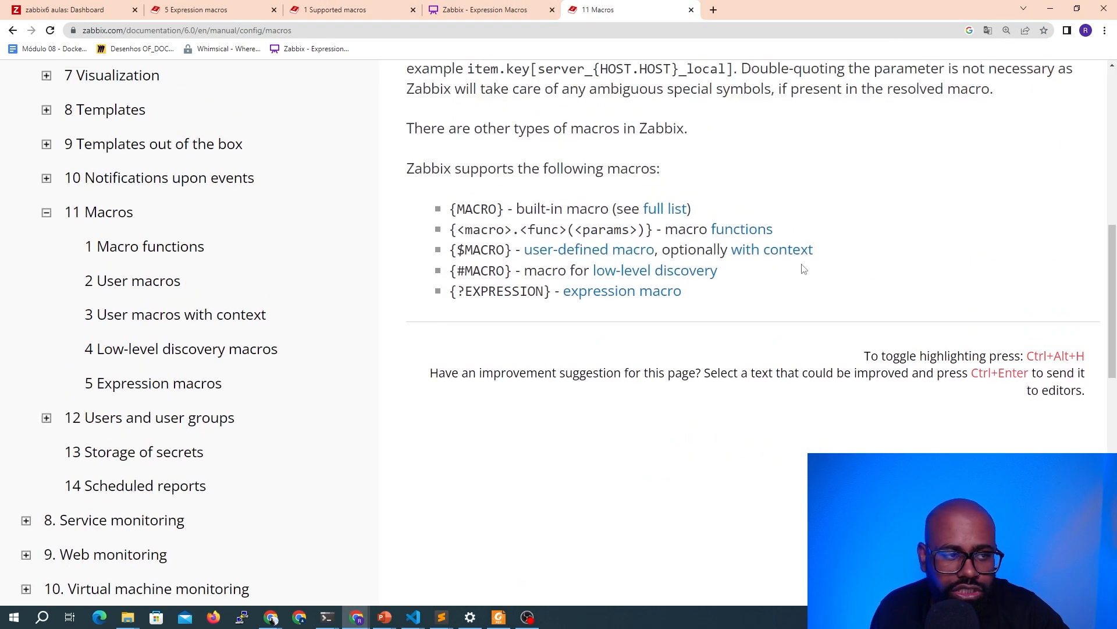
{"action": "left_click_drag", "start_coordinate": [450, 210], "coordinate": [504, 211]}
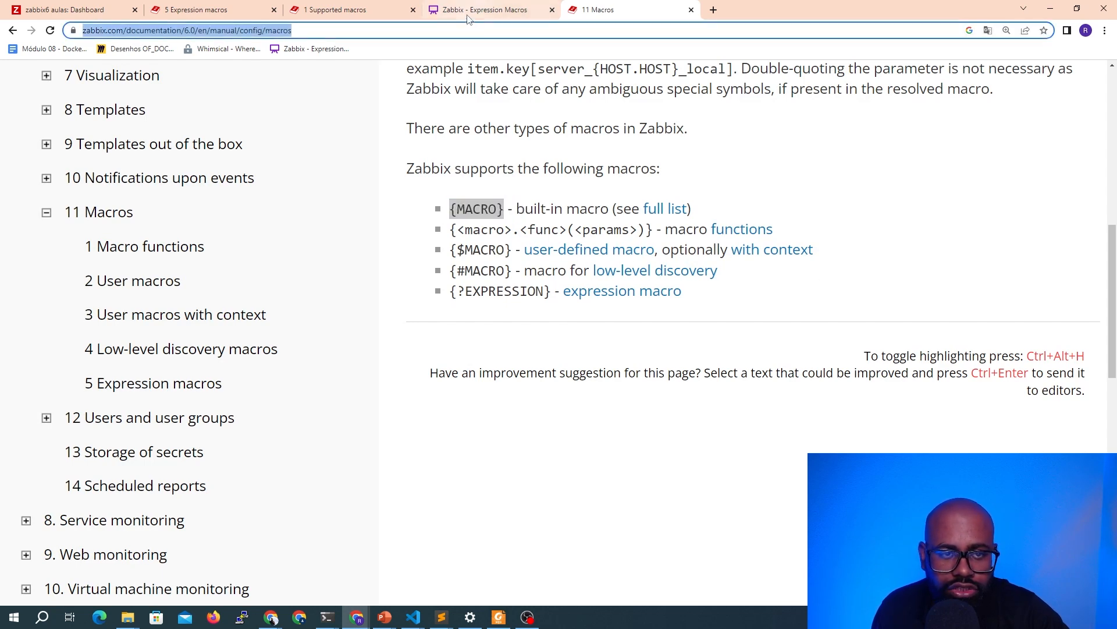
{"action": "left_click", "coordinate": [484, 10]}
{"action": "left_click", "coordinate": [644, 16]}
{"action": "left_click", "coordinate": [623, 35]}
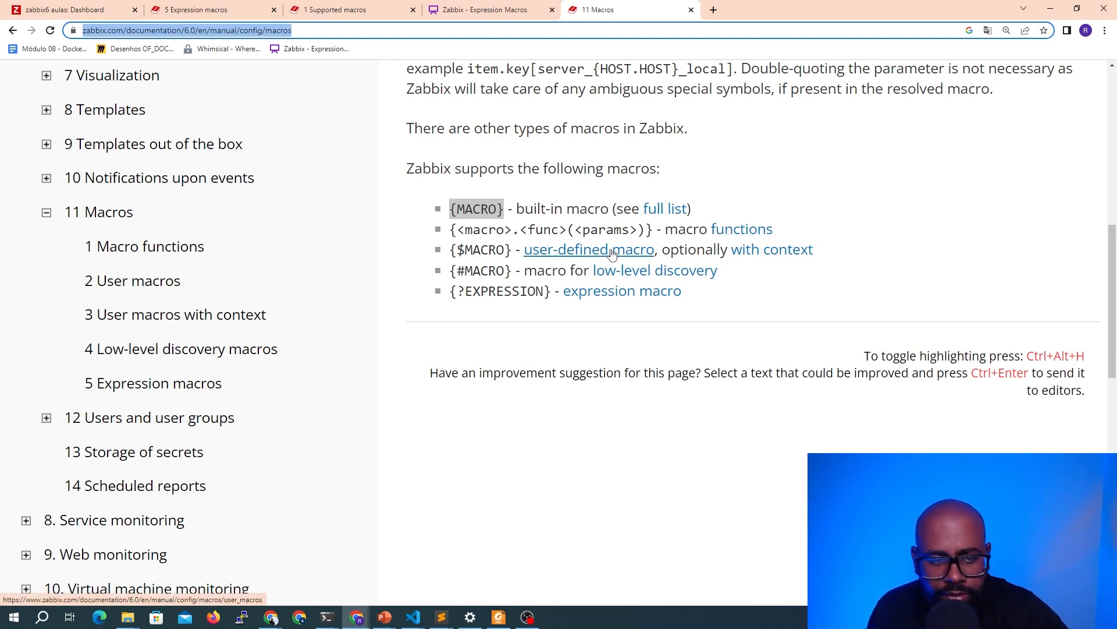
{"action": "left_click", "coordinate": [466, 8]}
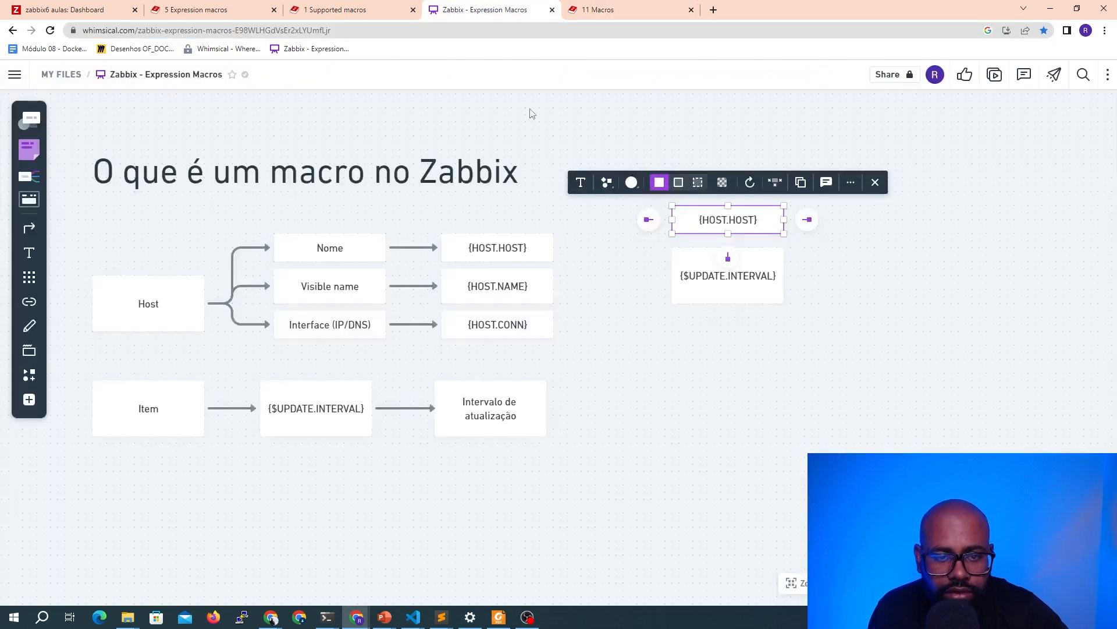
{"action": "left_click", "coordinate": [600, 9]}
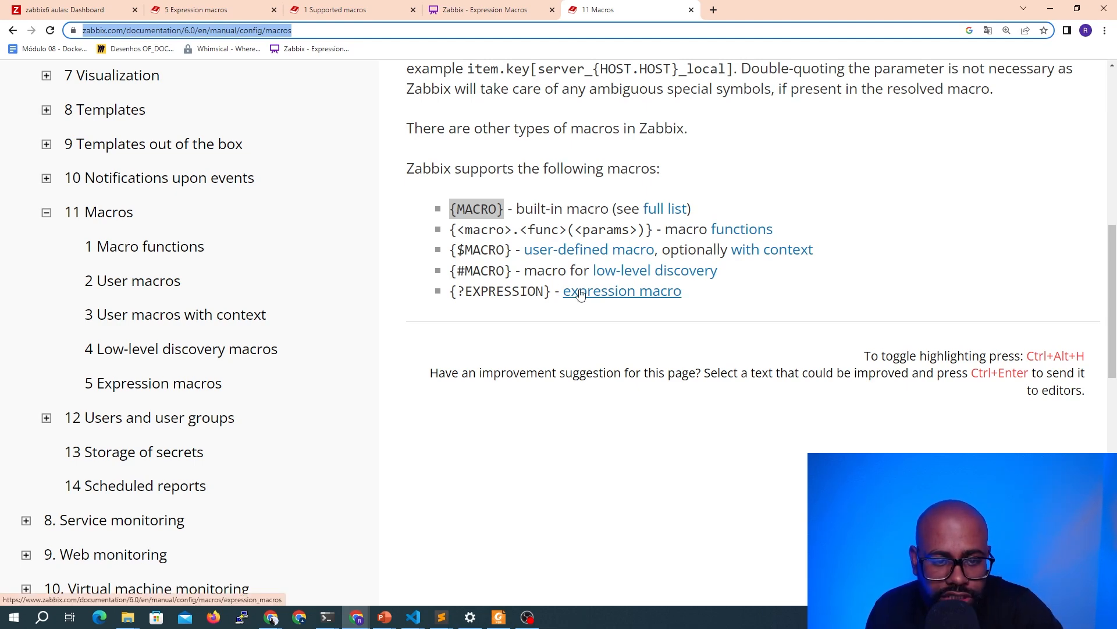
{"action": "left_click", "coordinate": [201, 6]}
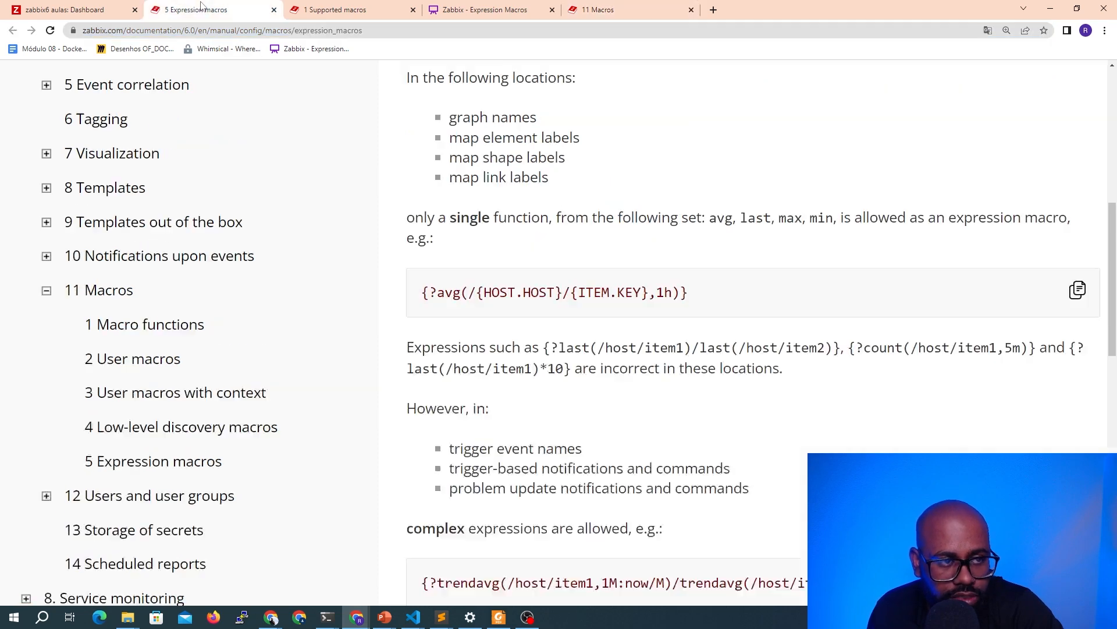
{"action": "left_click", "coordinate": [483, 9]}
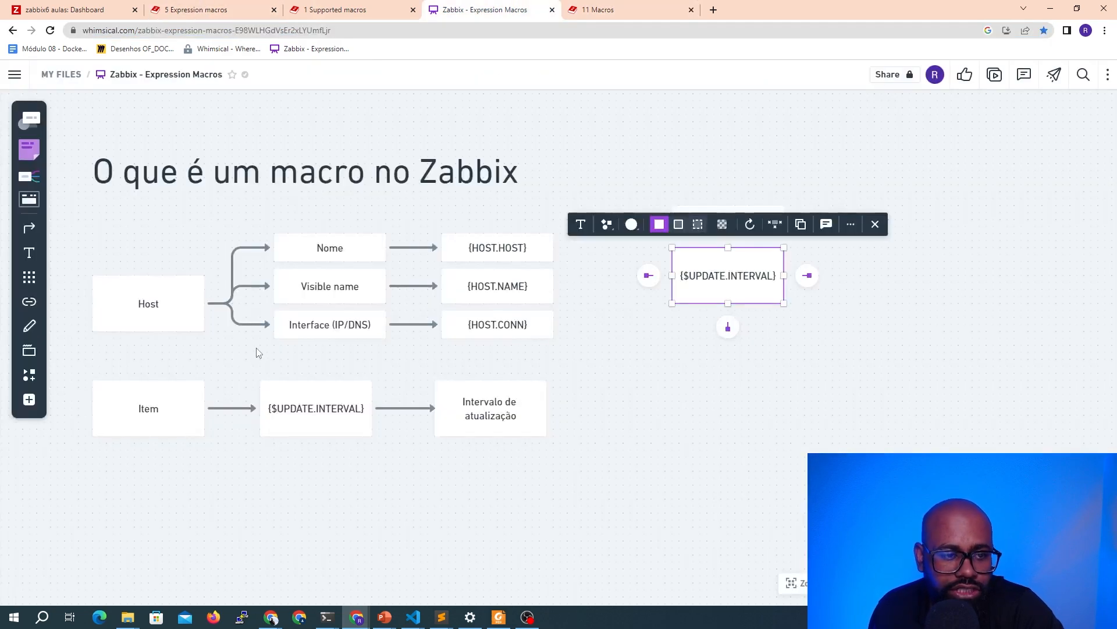
{"action": "left_click", "coordinate": [155, 222]}
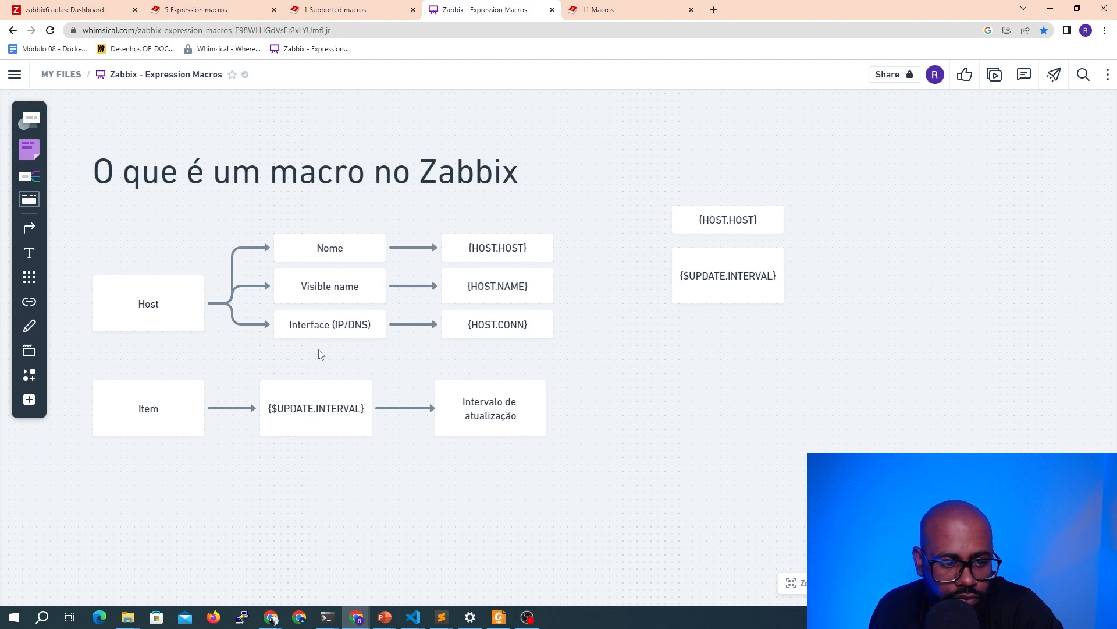
Shift the {$UPDATE.INTERVAL} box in the Item row slightly right to align with the branch boxes
{"action": "left_click_drag", "start_coordinate": [321, 409], "coordinate": [334, 409]}
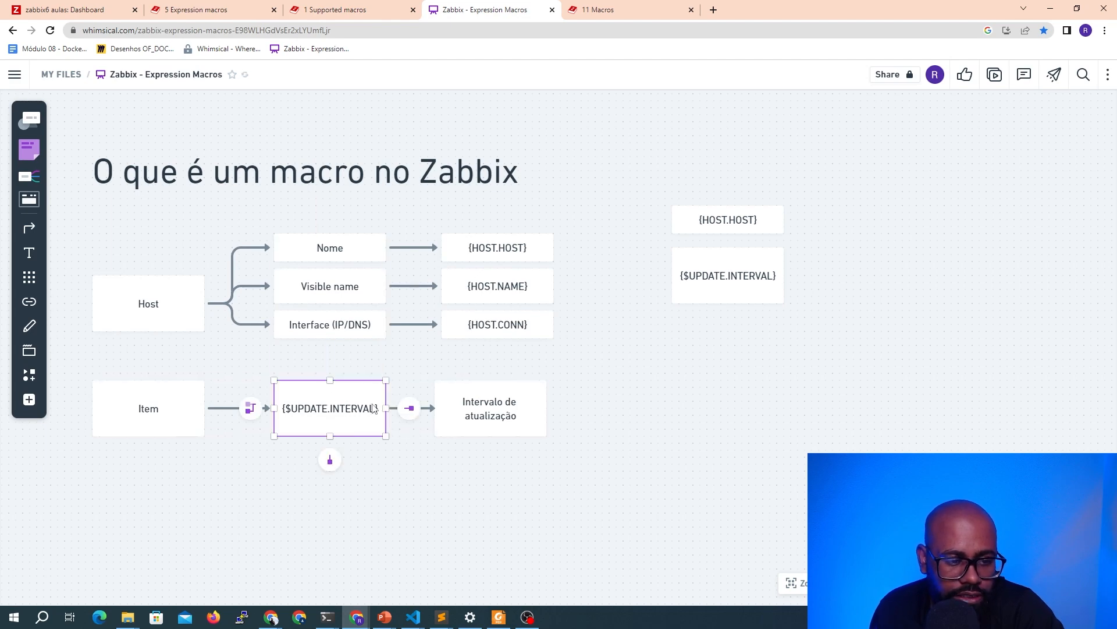
{"action": "left_click", "coordinate": [202, 489]}
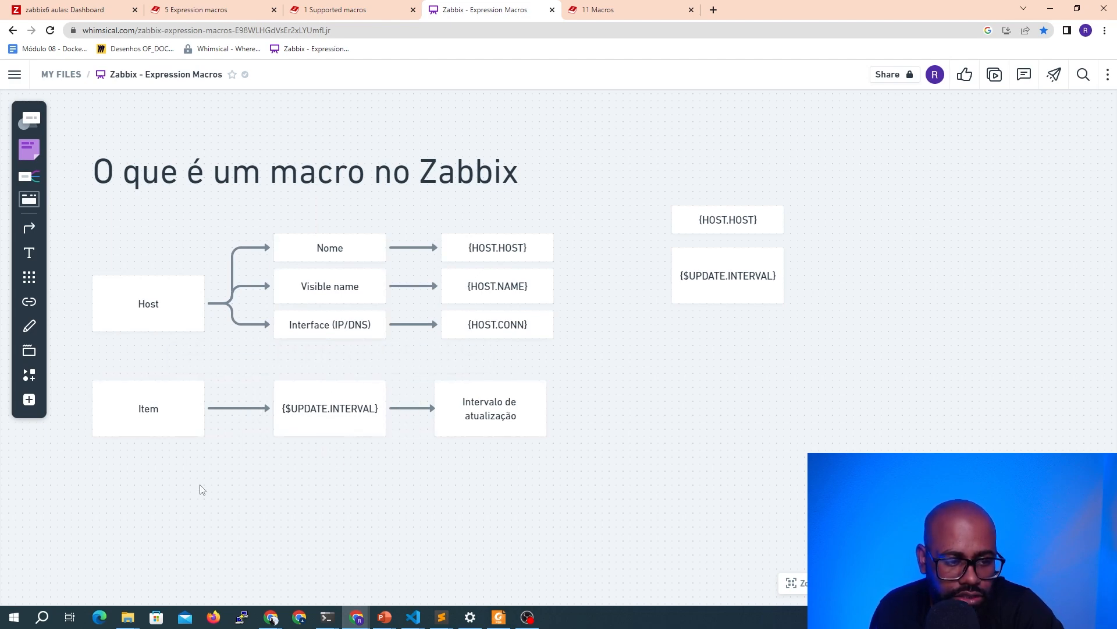
Read the overview of the Expression macros documentation page
{"action": "left_click", "coordinate": [187, 12]}
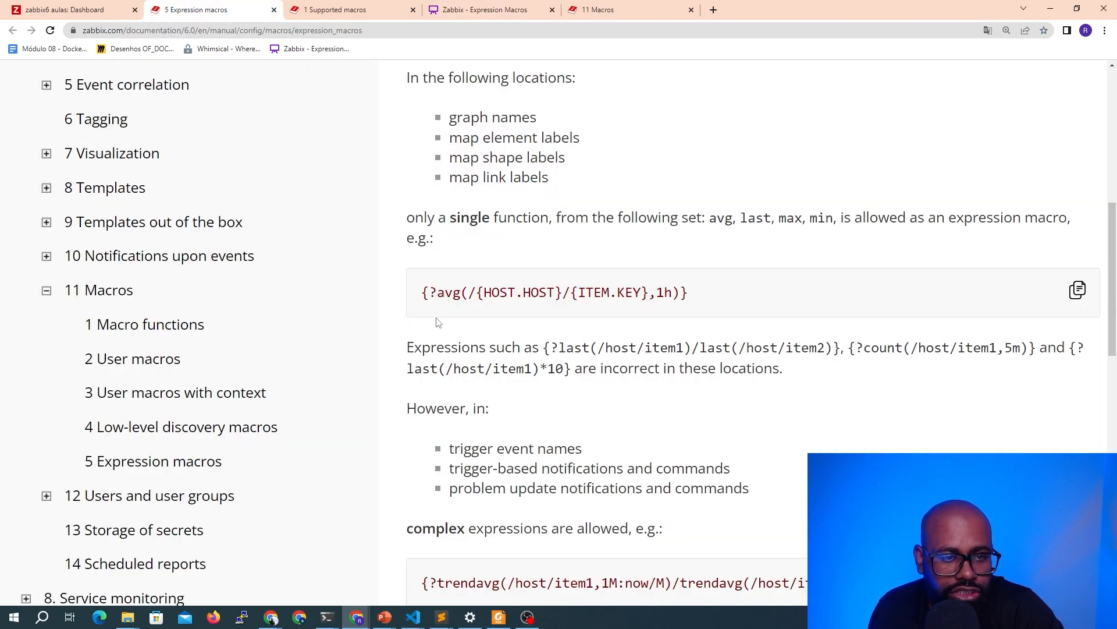
{"action": "scroll", "coordinate": [450, 191], "scroll_direction": "up", "scroll_amount": 6}
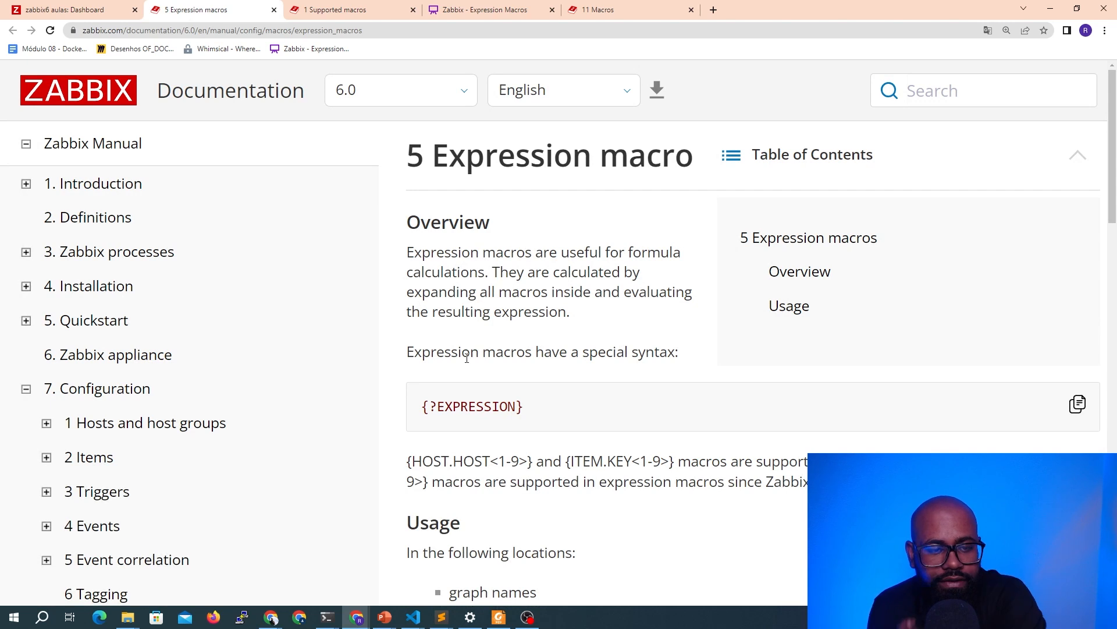
{"action": "left_click_drag", "start_coordinate": [431, 298], "coordinate": [452, 295]}
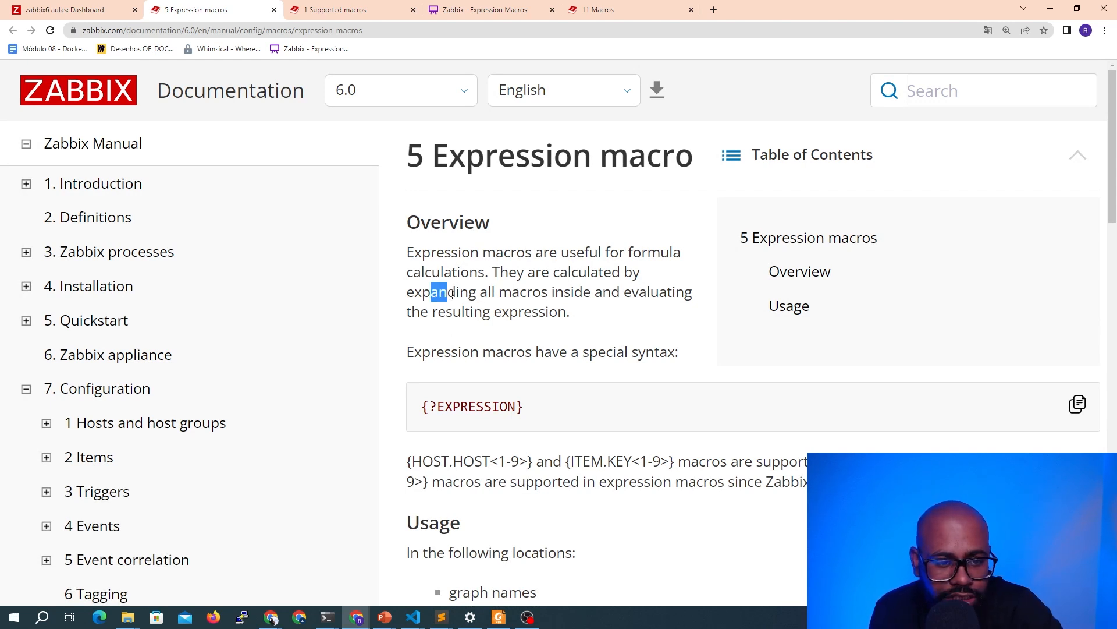
{"action": "left_click_drag", "start_coordinate": [584, 317], "coordinate": [446, 326]}
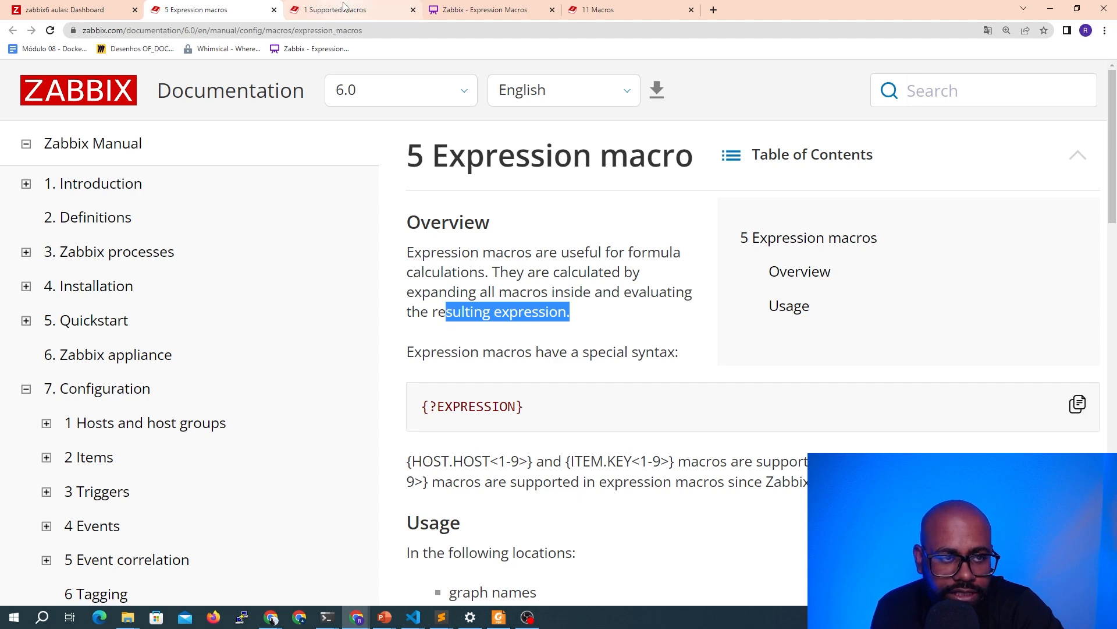
Return to the diagram and add a new box labelled "Trafego de entrada" below the Item row
{"action": "left_click", "coordinate": [446, 11]}
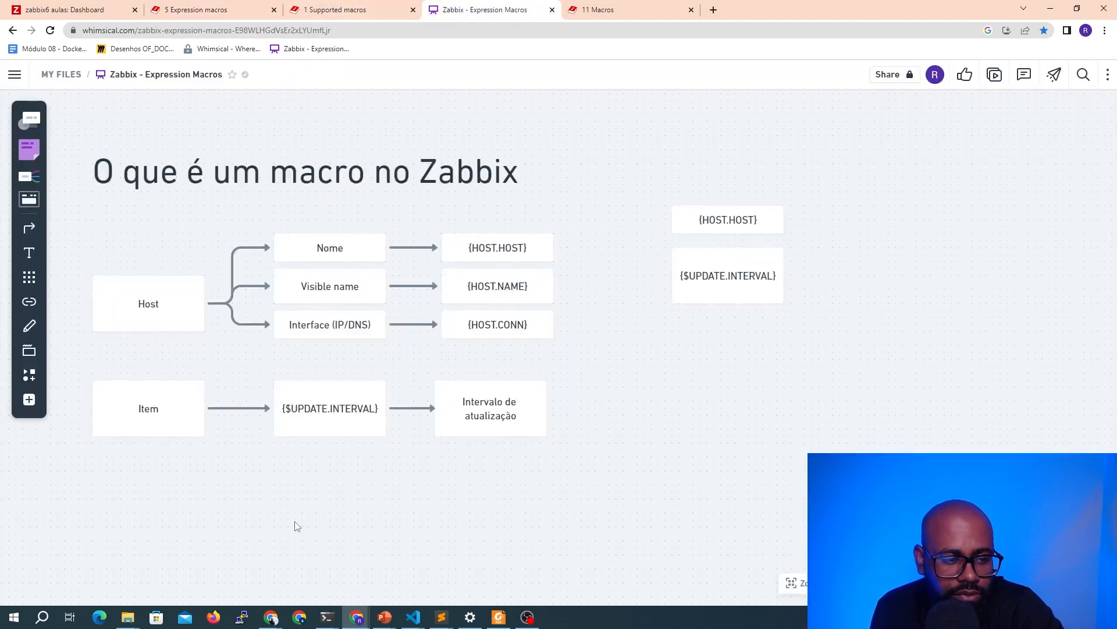
{"action": "right_click", "coordinate": [349, 368]}
{"action": "left_click", "coordinate": [335, 494]}
{"action": "scroll", "coordinate": [285, 497], "scroll_direction": "down", "scroll_amount": 2}
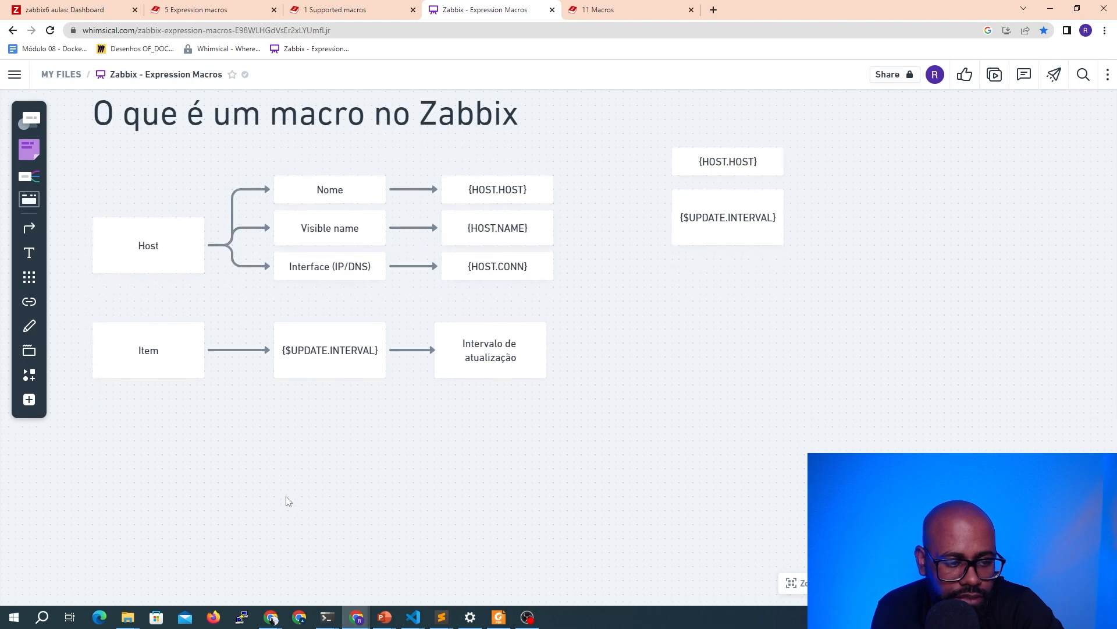
{"action": "key", "text": "r"}
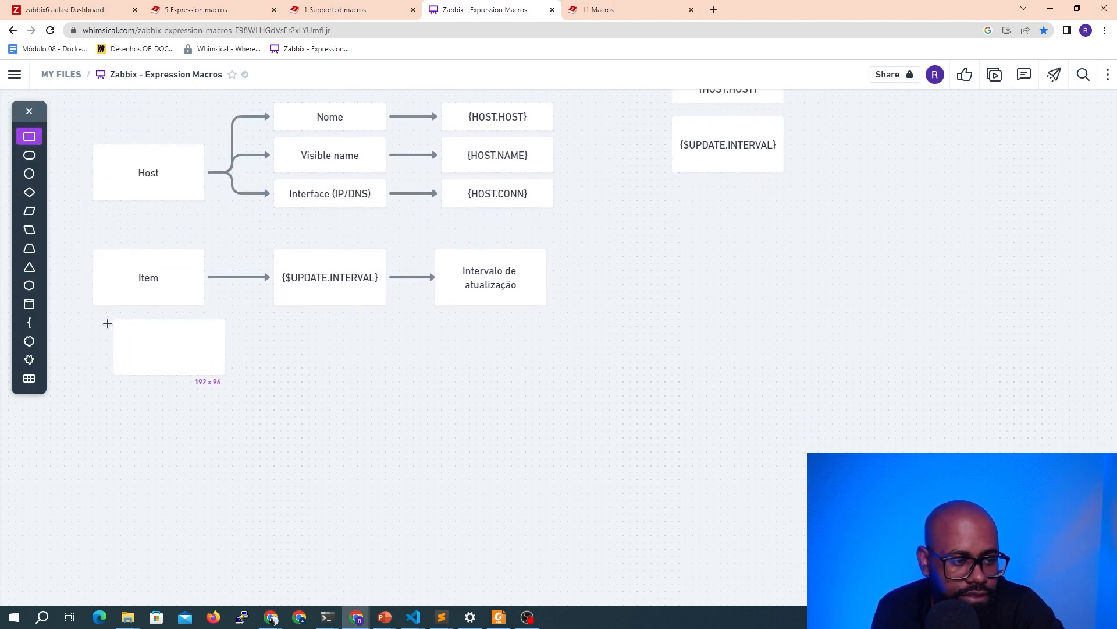
{"action": "left_click", "coordinate": [97, 395]}
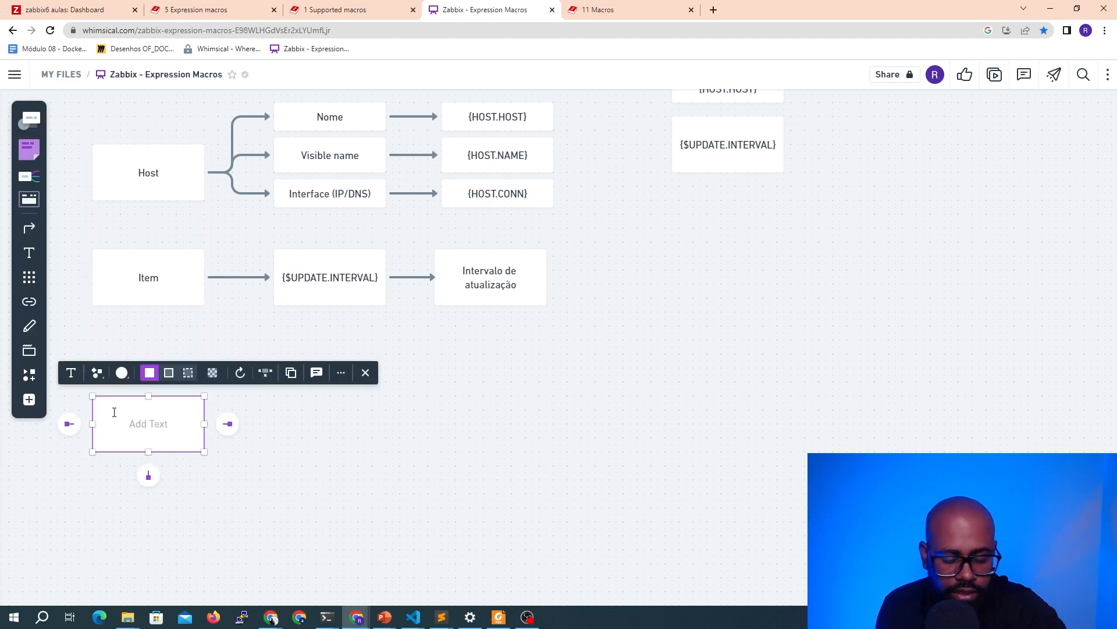
{"action": "type", "text": "Trafego de entrada"}
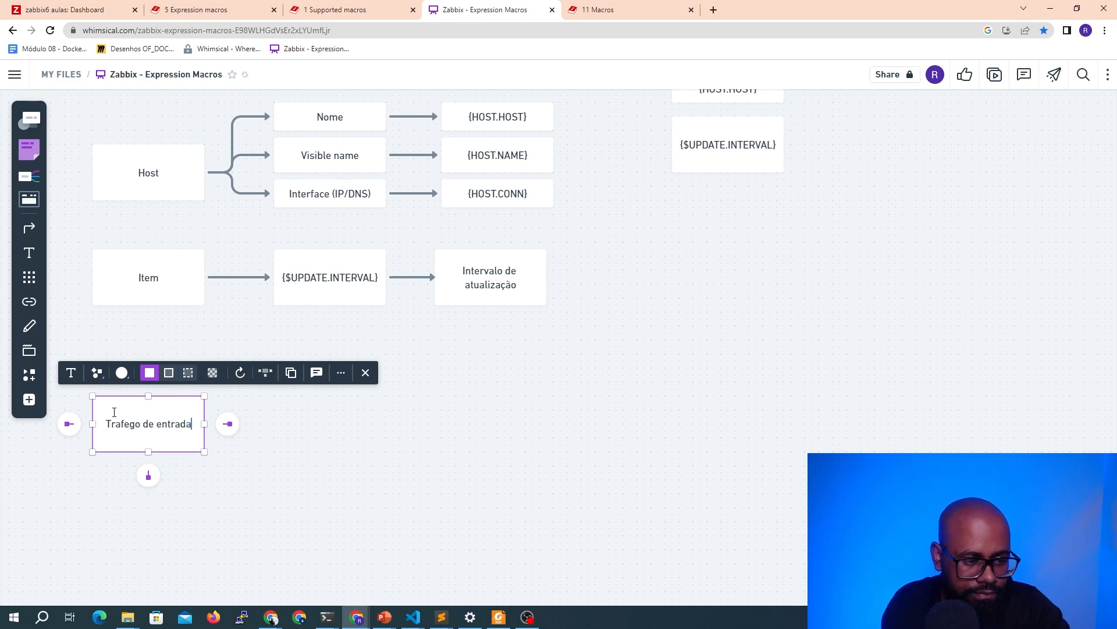
Duplicate the "Trafego de entrada" box to its right and relabel the copy "Trafego de saída"
{"action": "left_click", "coordinate": [207, 474]}
{"action": "left_click_drag", "start_coordinate": [177, 431], "coordinate": [348, 424]}
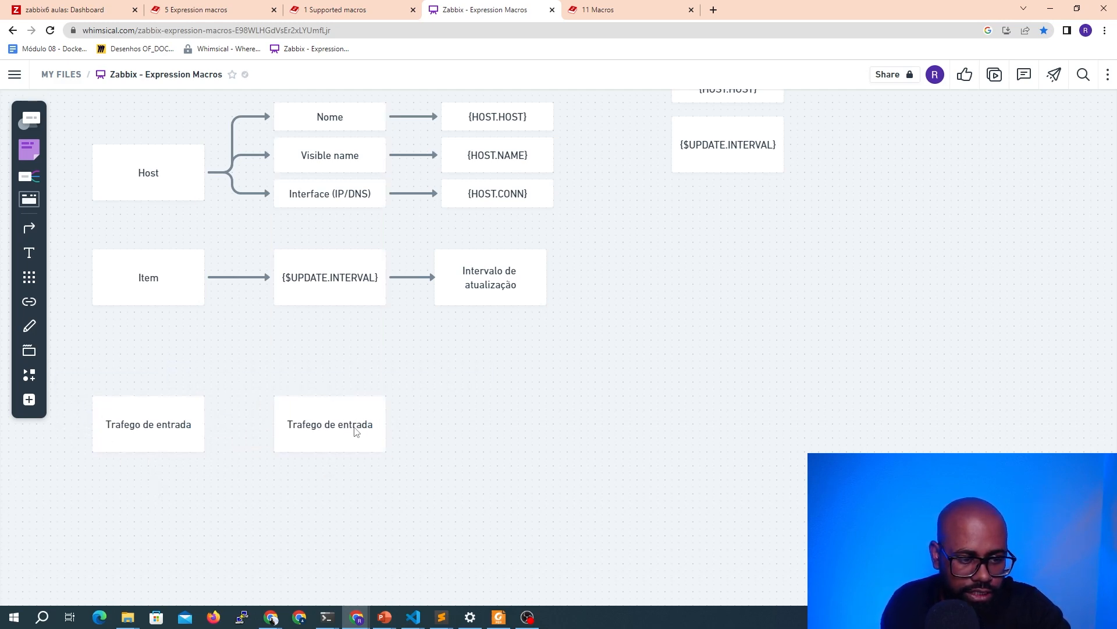
{"action": "left_click", "coordinate": [355, 432]}
{"action": "left_click", "coordinate": [355, 428]}
{"action": "double_click", "coordinate": [353, 427]}
{"action": "type", "text": "saída"}
{"action": "left_click", "coordinate": [384, 528]}
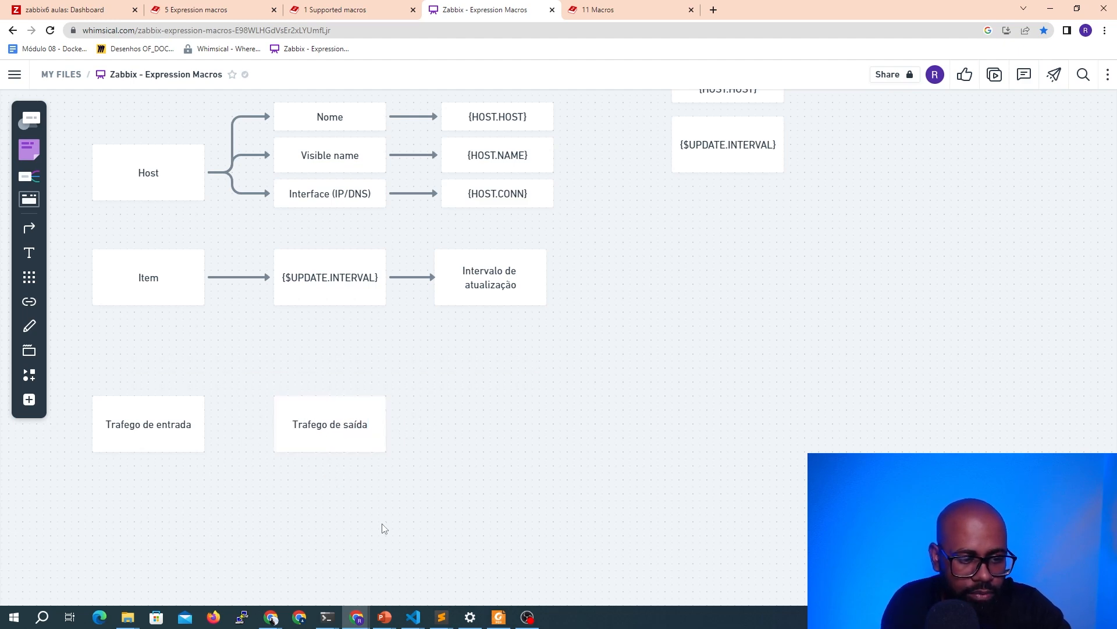
Duplicate the entrada box below, between both boxes, and relabel it "Trafego total" with "entrada + saída" on a second line
{"action": "left_click", "coordinate": [184, 434]}
{"action": "left_click_drag", "start_coordinate": [184, 434], "coordinate": [259, 522]}
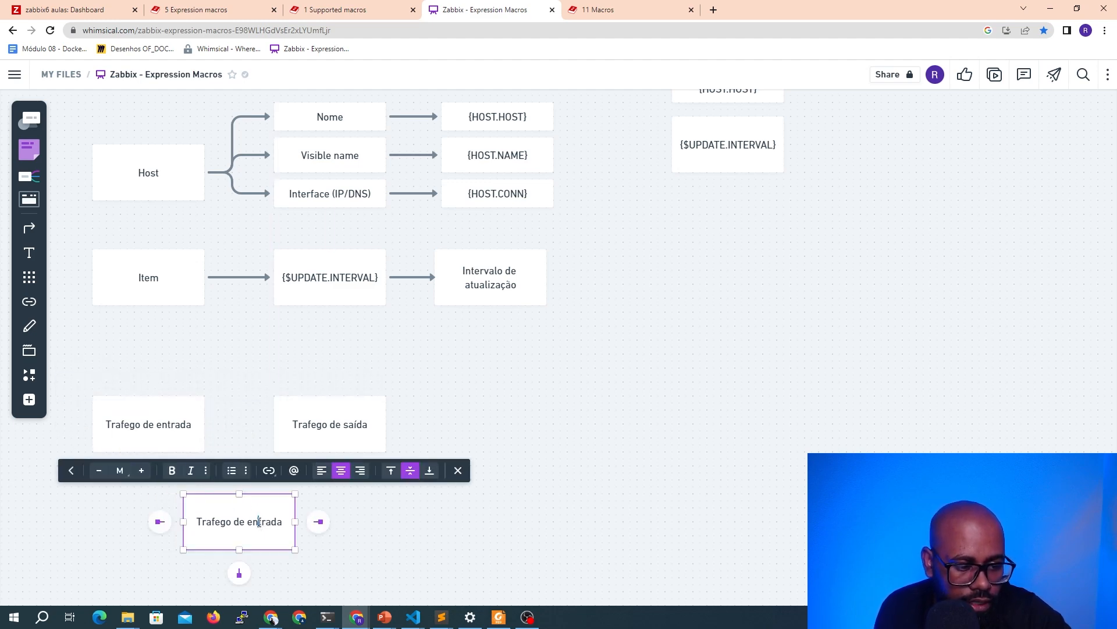
{"action": "type", "text": "Trafefo"}
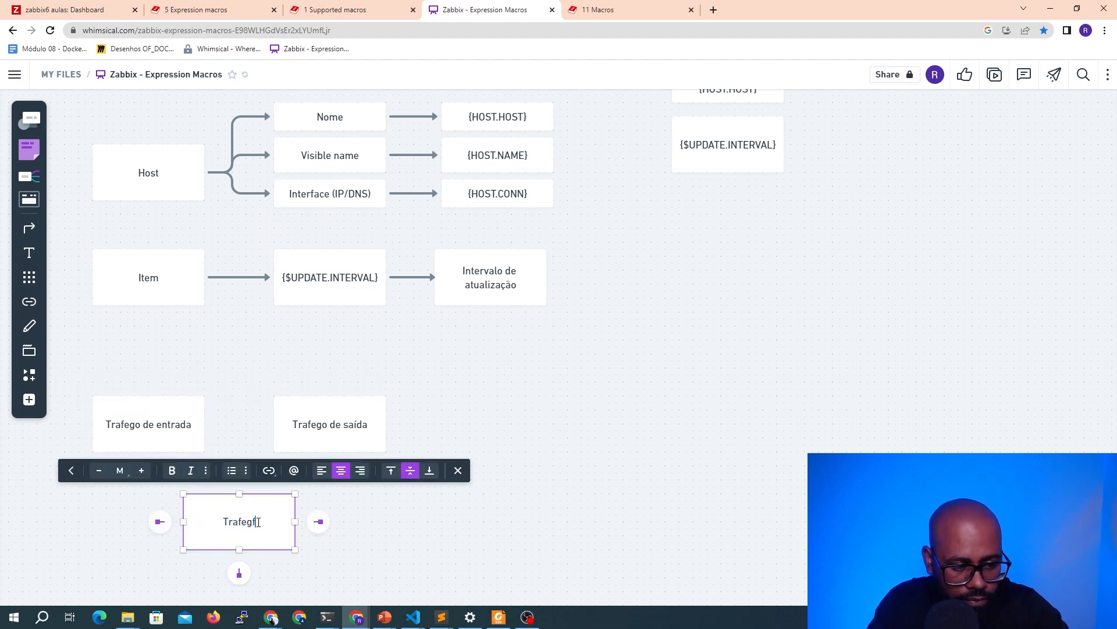
{"action": "key", "text": "BackSpace"}
{"action": "key", "text": "BackSpace"}
{"action": "key", "text": "BackSpace"}
{"action": "type", "text": "fo"}
{"action": "key", "text": "BackSpace"}
{"action": "key", "text": "BackSpace"}
{"action": "type", "text": "go total"}
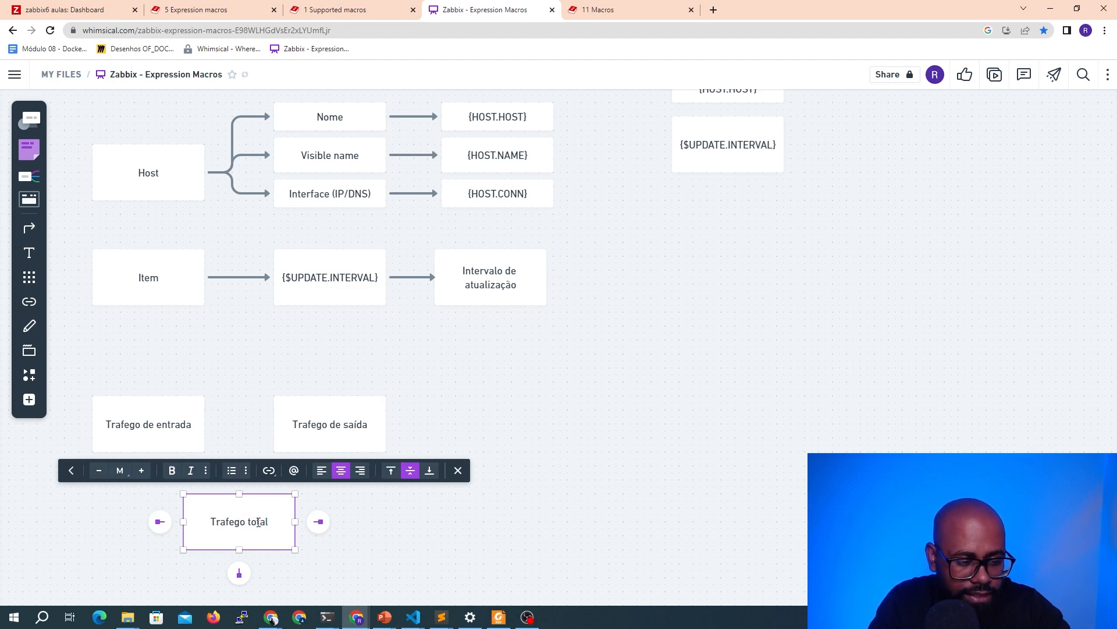
{"action": "key", "text": "Return"}
{"action": "type", "text": "+"}
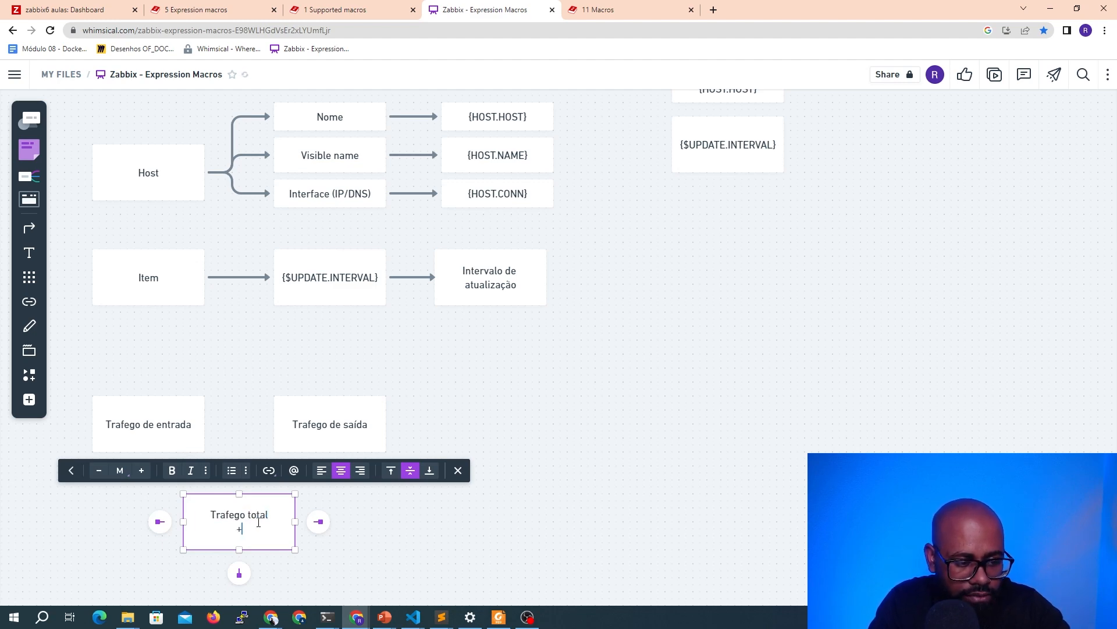
{"action": "type", "text": "entrada + saída"}
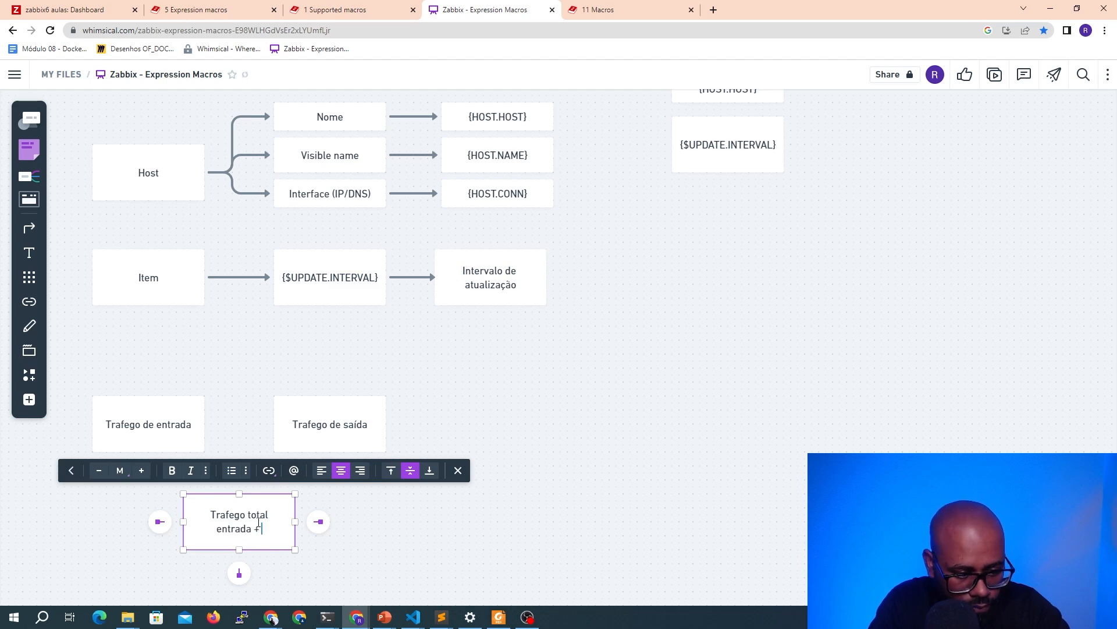
{"action": "left_click", "coordinate": [476, 520]}
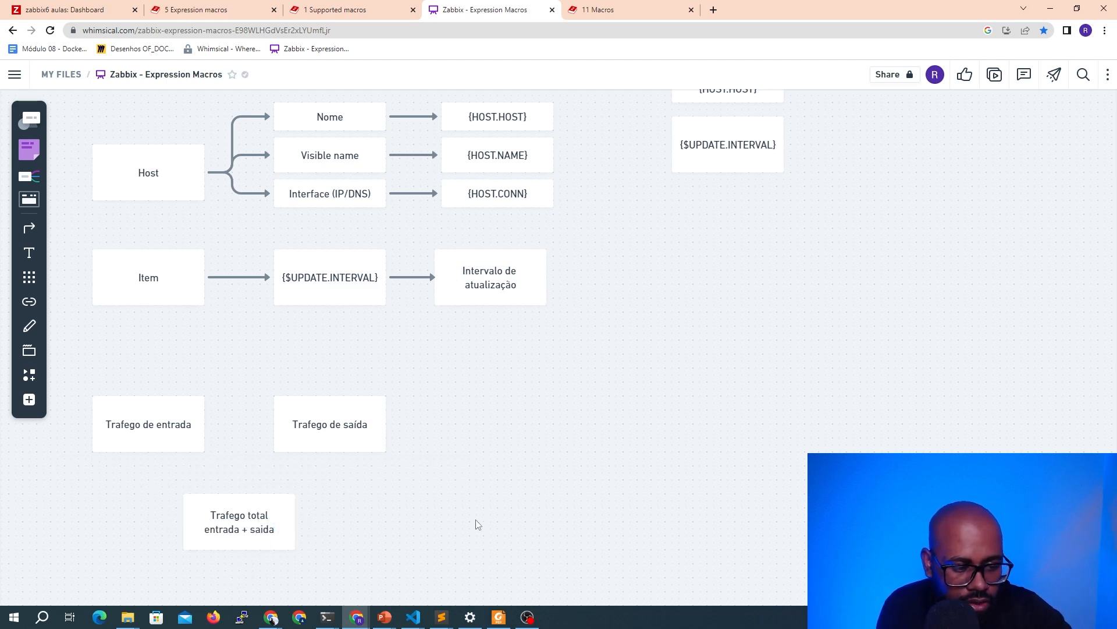
Shift the total traffic box down and paste a copy of it just above it
{"action": "scroll", "coordinate": [404, 497], "scroll_direction": "down", "scroll_amount": 2}
{"action": "left_click", "coordinate": [251, 469]}
{"action": "left_click_drag", "start_coordinate": [252, 468], "coordinate": [252, 511]}
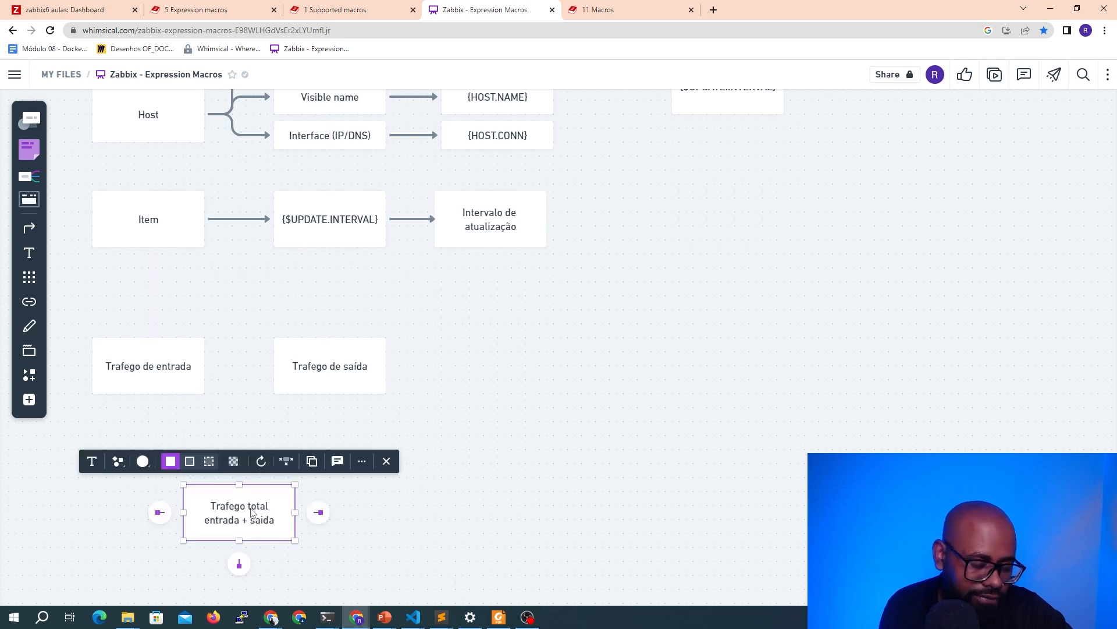
{"action": "left_click", "coordinate": [256, 519]}
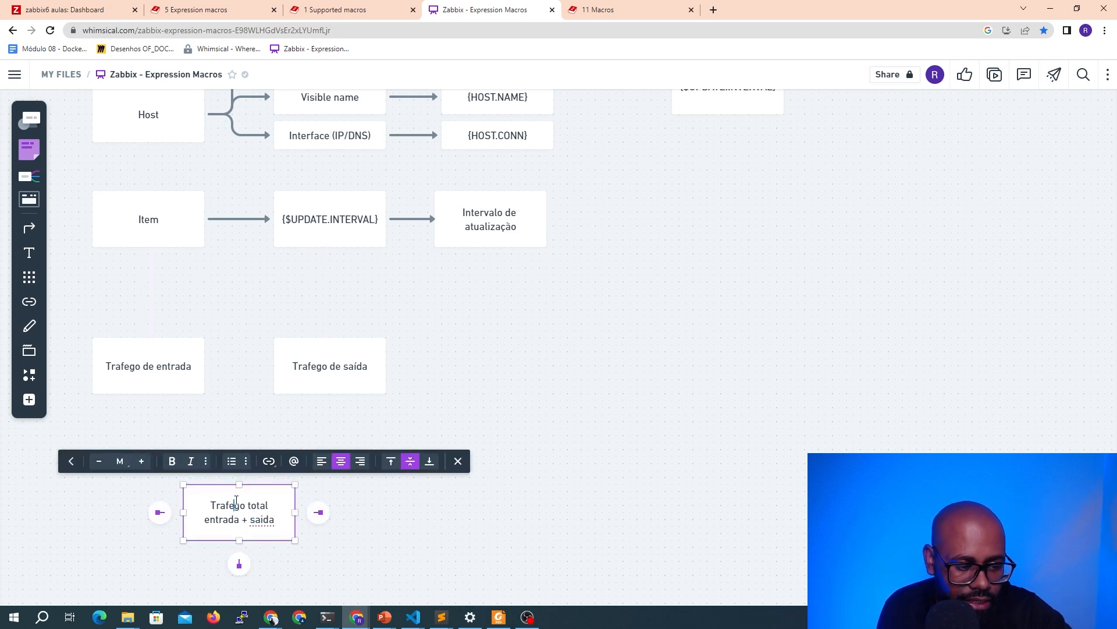
{"action": "left_click", "coordinate": [305, 510]}
{"action": "left_click", "coordinate": [260, 518]}
{"action": "scroll", "coordinate": [261, 515], "scroll_direction": "down", "scroll_amount": 4}
{"action": "key", "text": "ctrl+v"}
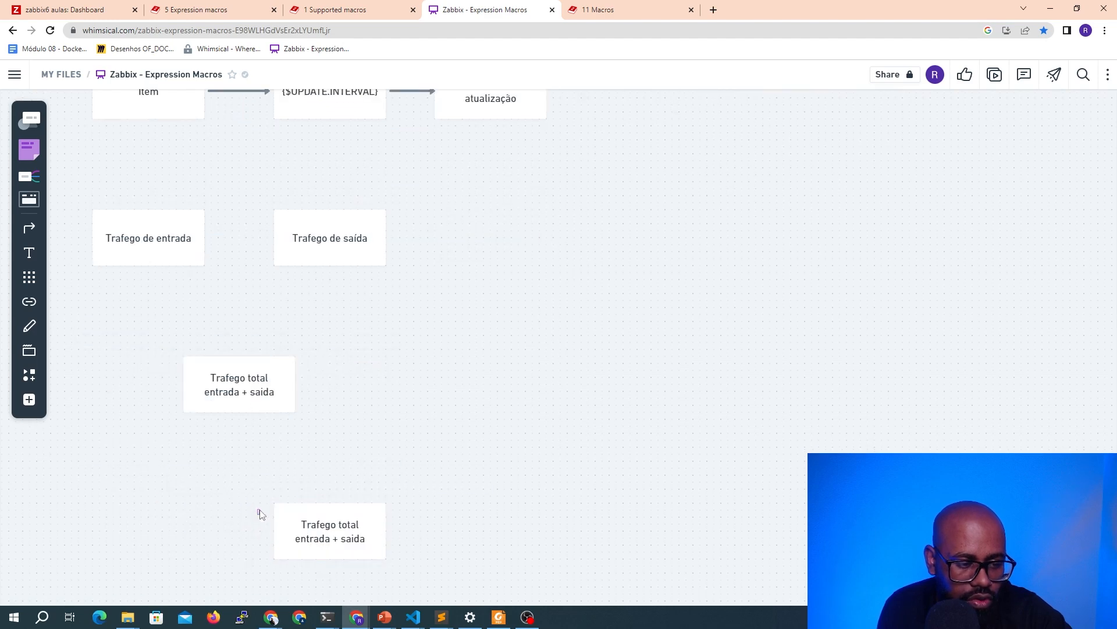
{"action": "left_click_drag", "start_coordinate": [302, 530], "coordinate": [212, 317]}
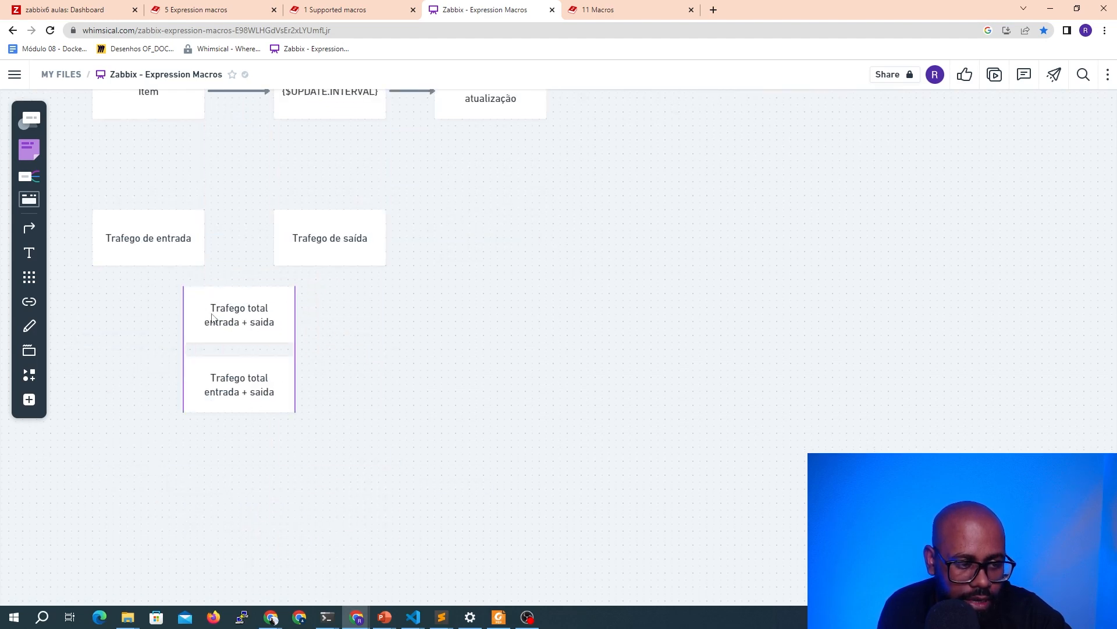
Replace the upper copy's label with "Item calculado"
{"action": "double_click", "coordinate": [230, 313]}
{"action": "triple_click", "coordinate": [230, 312]}
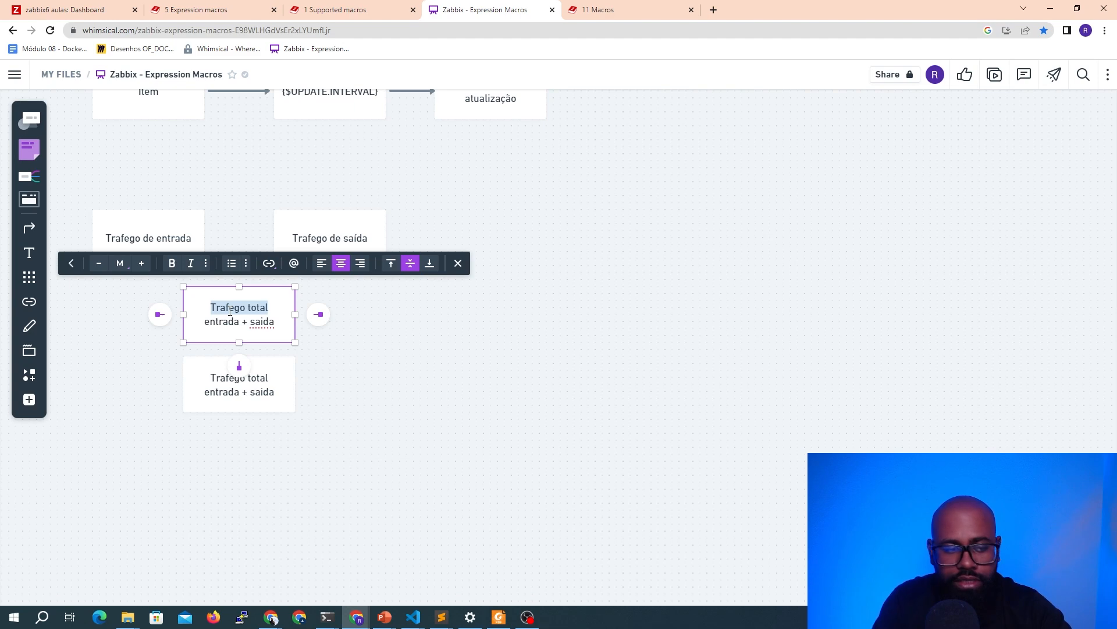
{"action": "key", "text": "ctrl+a"}
{"action": "key", "text": "BackSpace"}
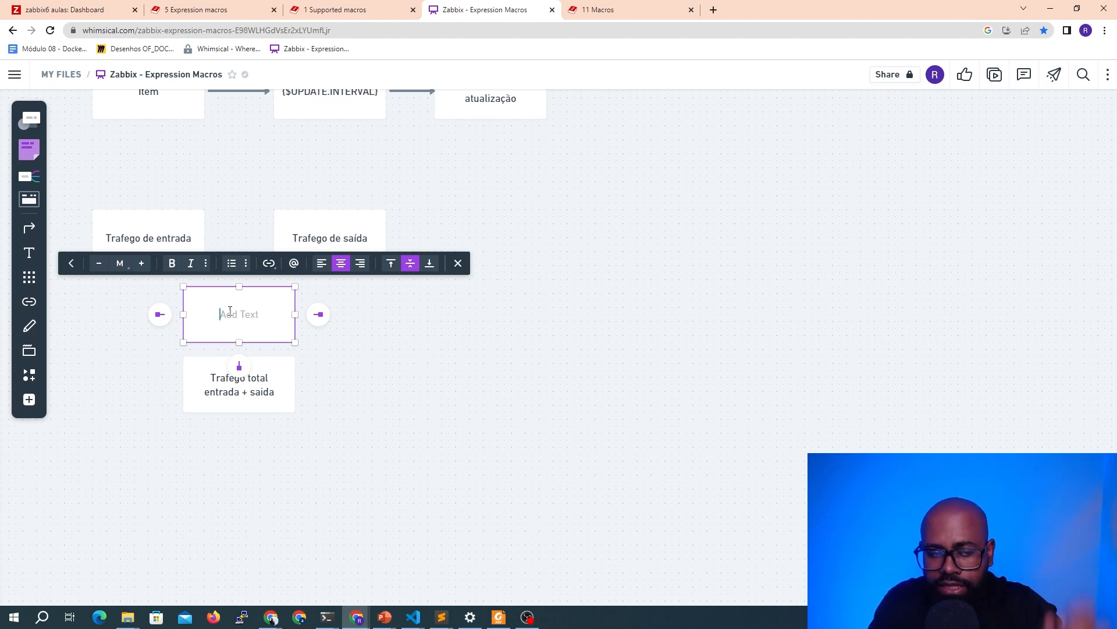
{"action": "type", "text": "Item calculado"}
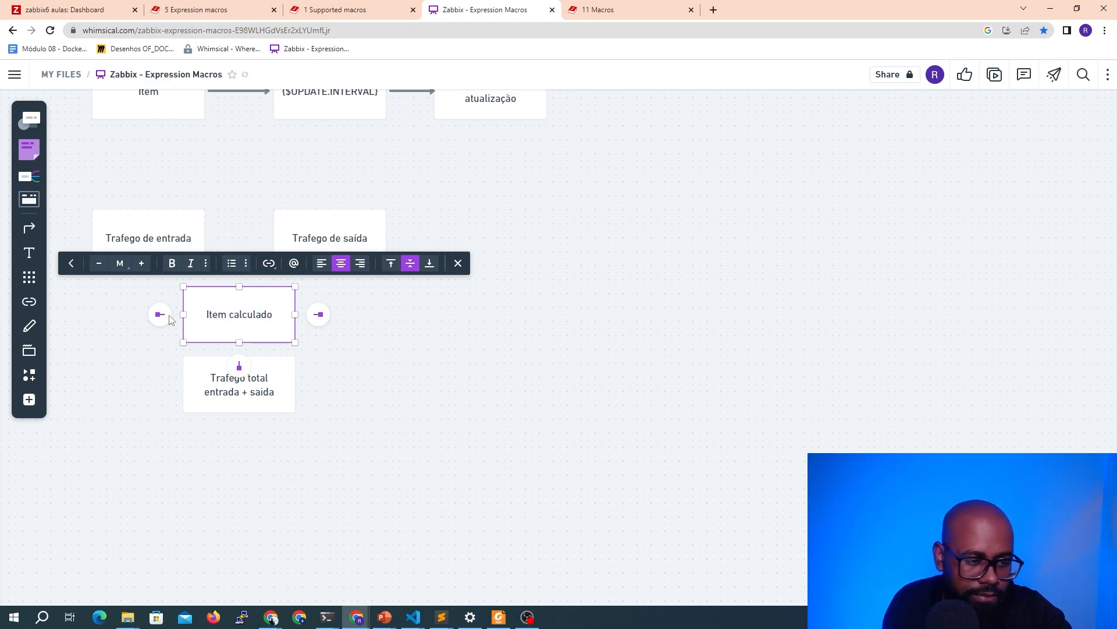
Move the total traffic box down so an arrow leads into it from "Item calculado"
{"action": "left_click", "coordinate": [228, 393]}
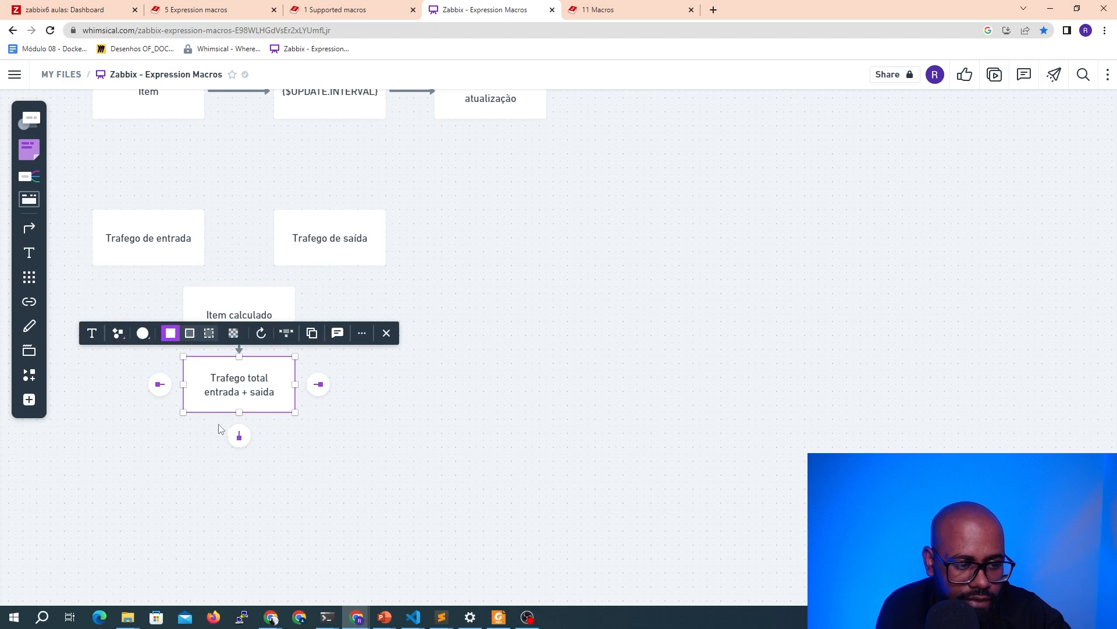
{"action": "left_click_drag", "start_coordinate": [216, 398], "coordinate": [217, 419]}
{"action": "left_click", "coordinate": [421, 387]}
Draw arrows from "Trafego de entrada" and "Trafego de saída" into the "Item calculado" box
{"action": "left_click", "coordinate": [167, 249]}
{"action": "left_click_drag", "start_coordinate": [148, 289], "coordinate": [178, 293]}
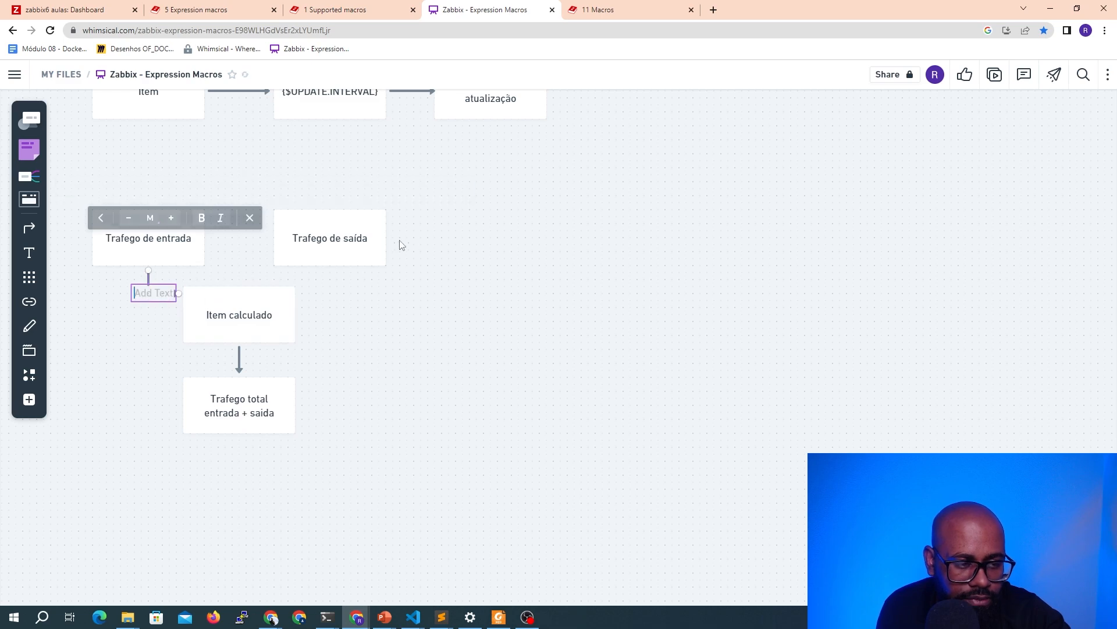
{"action": "left_click", "coordinate": [342, 231]}
{"action": "left_click_drag", "start_coordinate": [332, 281], "coordinate": [301, 295]}
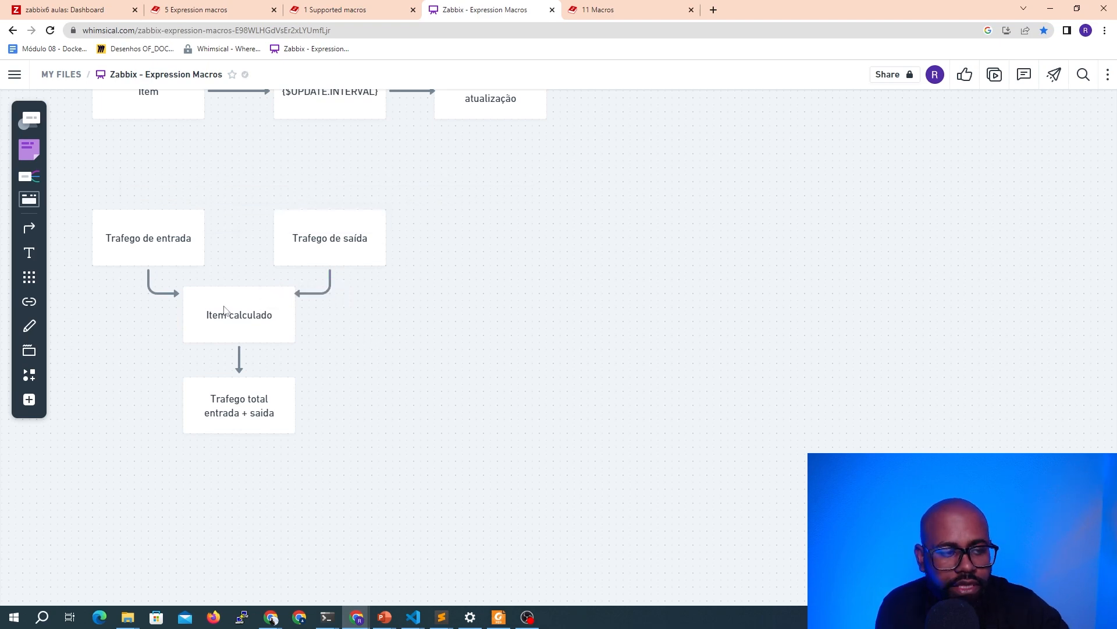
{"action": "left_click", "coordinate": [119, 241]}
{"action": "left_click", "coordinate": [299, 245]}
{"action": "left_click", "coordinate": [204, 330]}
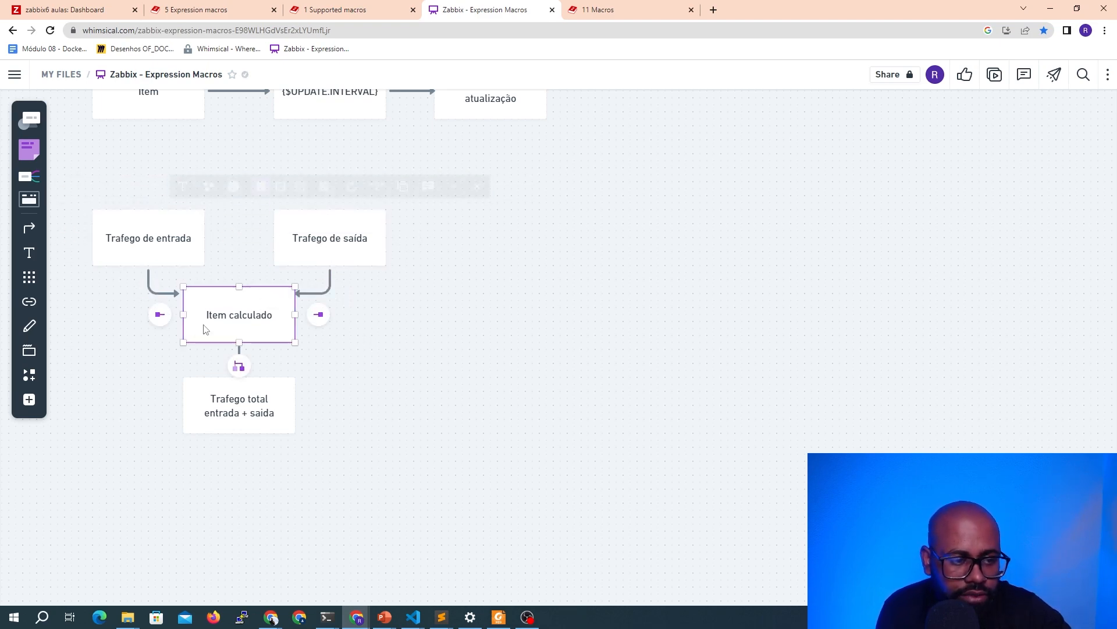
{"action": "left_click", "coordinate": [211, 401]}
{"action": "left_click", "coordinate": [466, 430]}
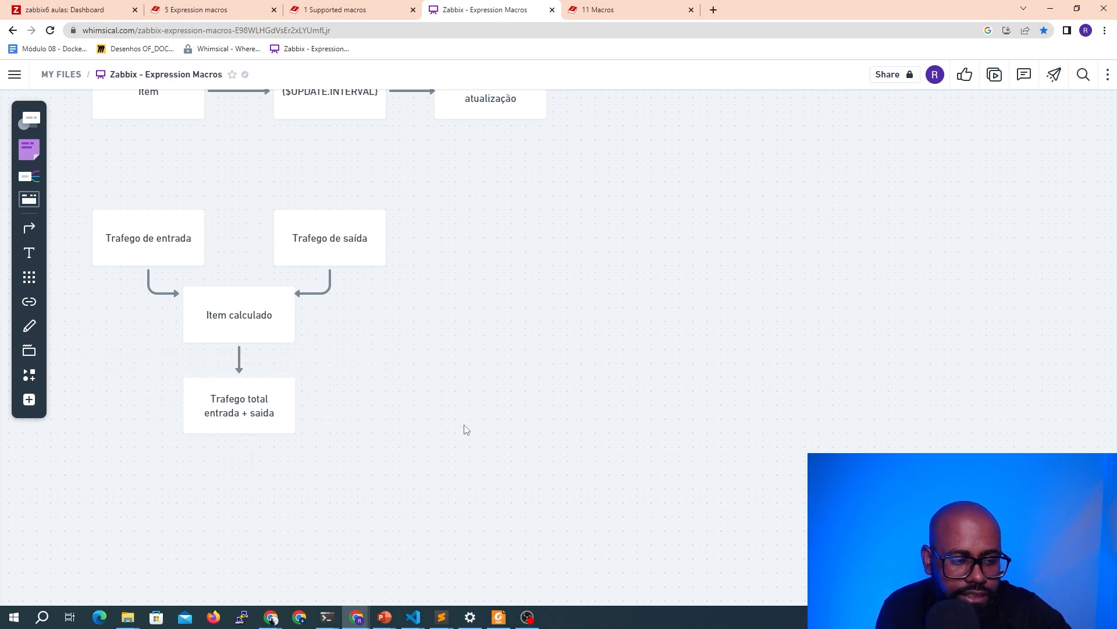
{"action": "left_click", "coordinate": [249, 425]}
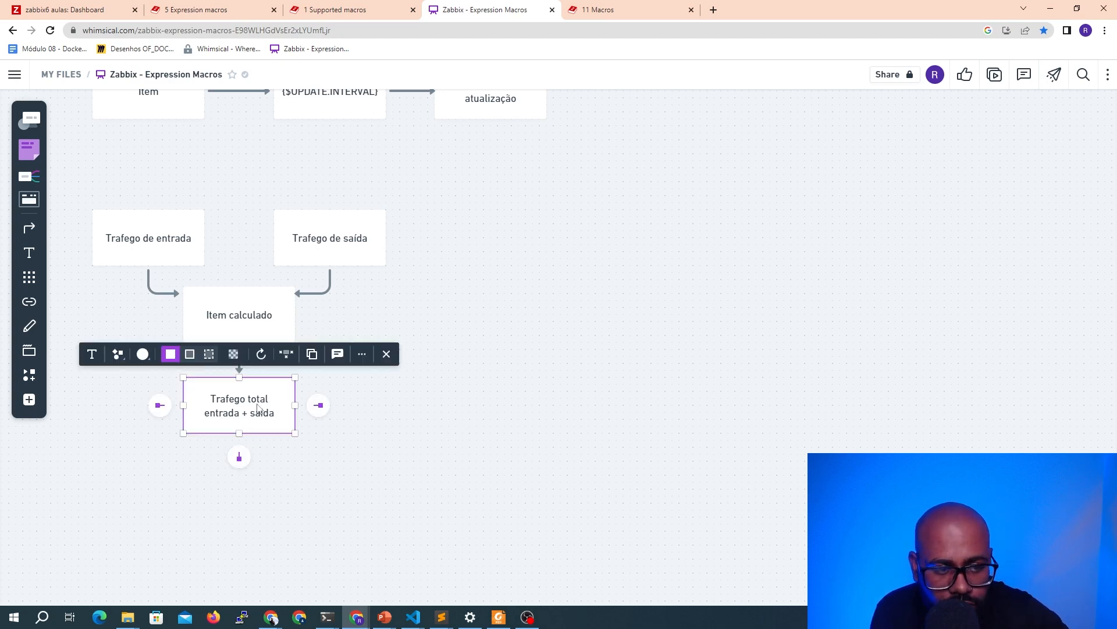
{"action": "left_click", "coordinate": [485, 315]}
{"action": "left_click", "coordinate": [357, 236]}
{"action": "left_click", "coordinate": [122, 247]}
{"action": "left_click", "coordinate": [301, 248]}
{"action": "left_click", "coordinate": [139, 247]}
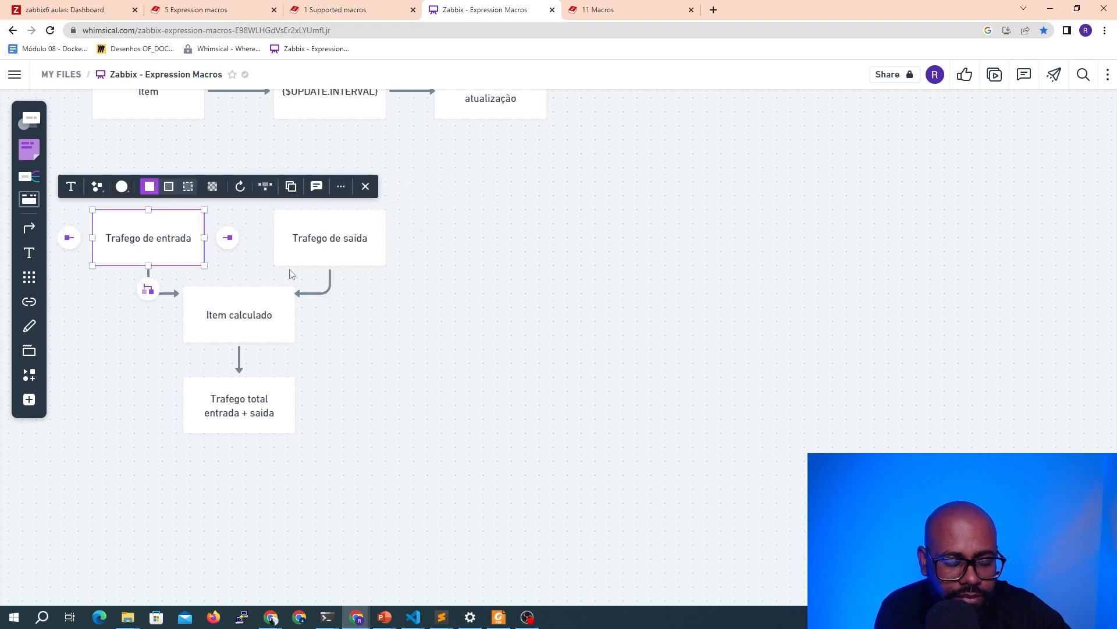
{"action": "left_click", "coordinate": [276, 394]}
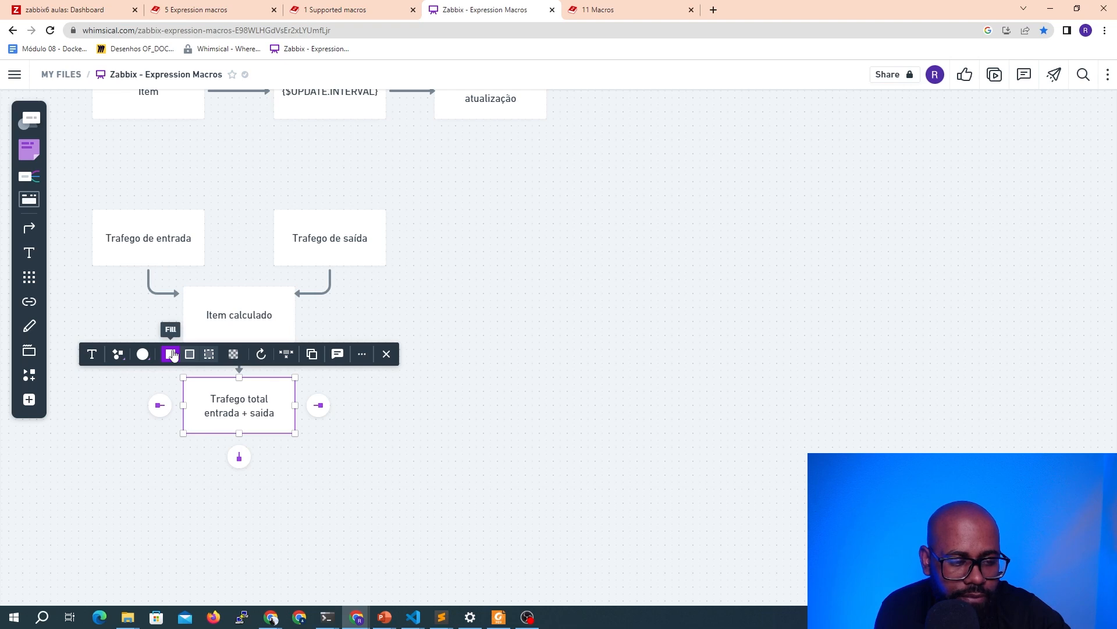
Duplicate the total traffic box to its right and relabel it with lines "Graficos", "Mapas" and "Trigger name"
{"action": "left_click", "coordinate": [225, 401]}
{"action": "left_click", "coordinate": [287, 448]}
{"action": "left_click", "coordinate": [260, 406]}
{"action": "left_click_drag", "start_coordinate": [261, 406], "coordinate": [455, 411]}
{"action": "left_click", "coordinate": [455, 411]}
{"action": "triple_click", "coordinate": [461, 412]}
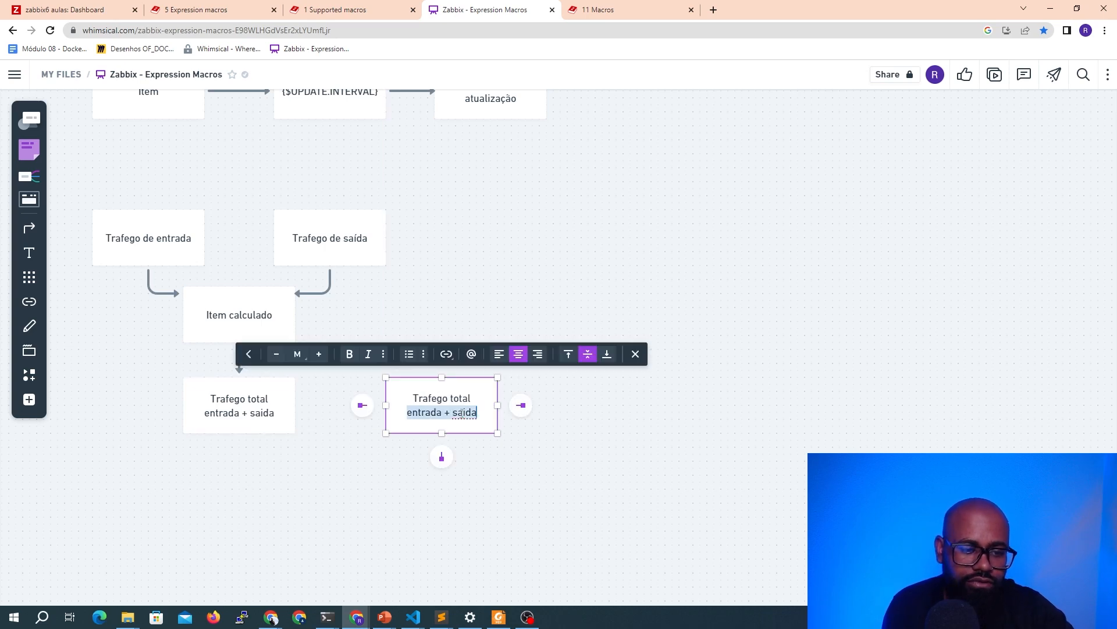
{"action": "key", "text": "ctrl+a"}
{"action": "type", "text": "Graficos"}
{"action": "key", "text": "Return"}
{"action": "type", "text": "Mapas"}
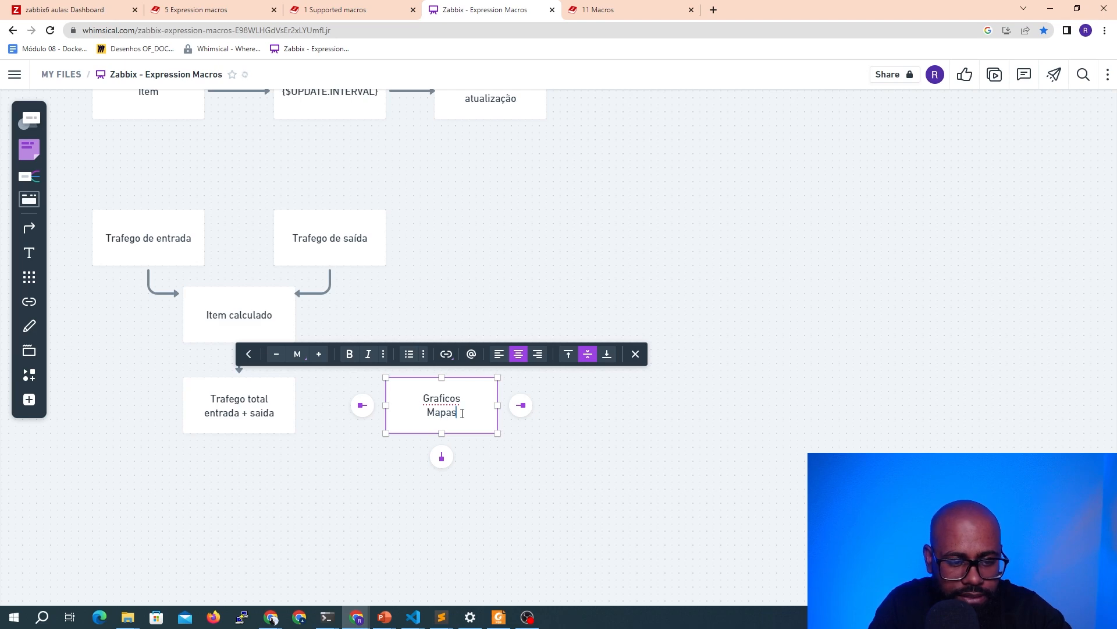
{"action": "key", "text": "Return"}
{"action": "type", "text": "Triggers"}
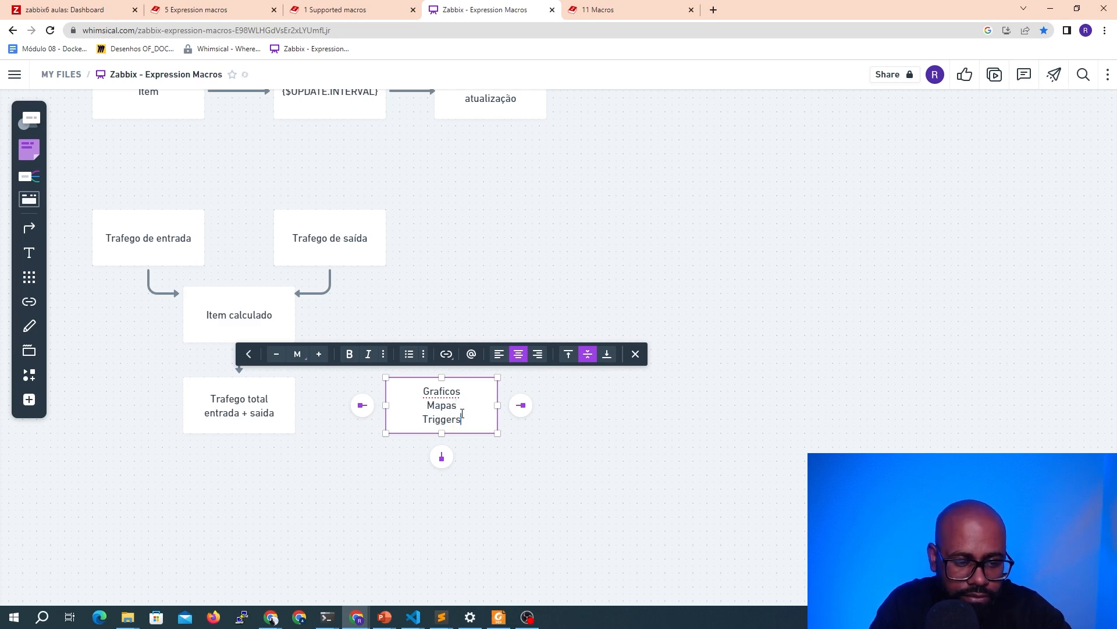
{"action": "key", "text": "BackSpace"}
{"action": "type", "text": "name"}
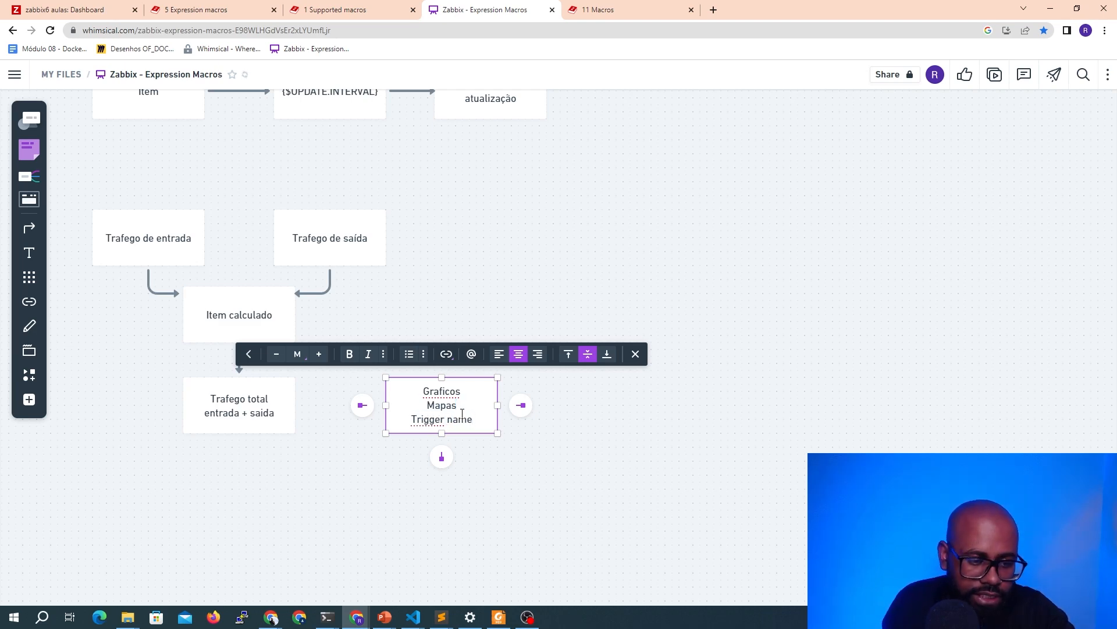
{"action": "left_click", "coordinate": [538, 475]}
Connect the Graficos box to the total traffic box with an arrow, then move it further right
{"action": "left_click", "coordinate": [230, 412]}
{"action": "left_click", "coordinate": [408, 413]}
{"action": "left_click_drag", "start_coordinate": [365, 405], "coordinate": [296, 405]}
{"action": "left_click", "coordinate": [483, 491]}
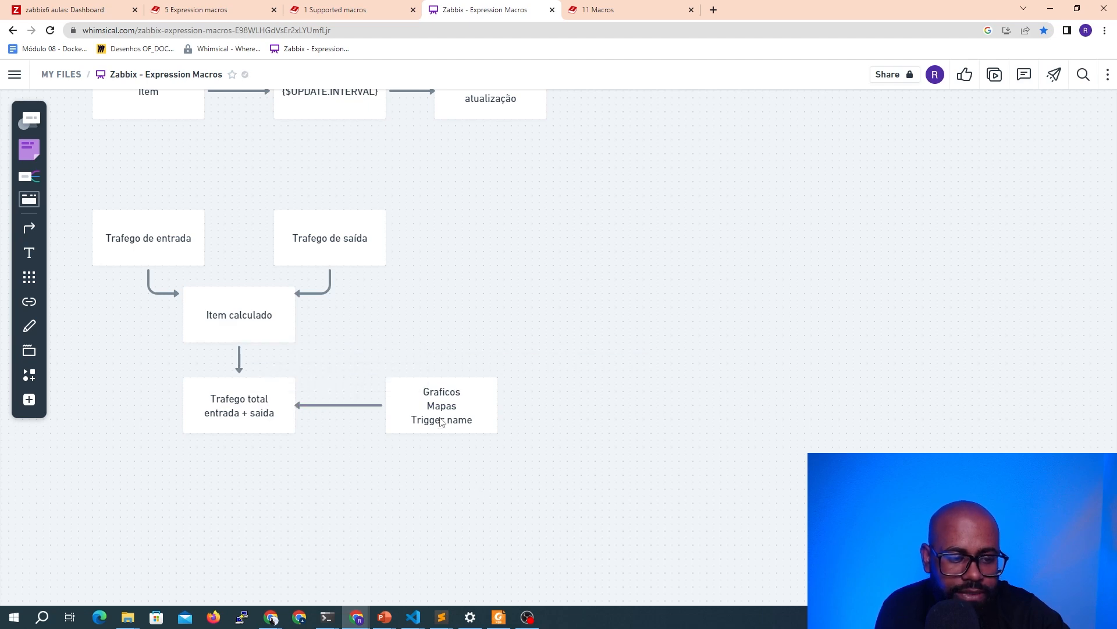
{"action": "left_click_drag", "start_coordinate": [395, 411], "coordinate": [500, 411]}
Add an enlarged text label "Expression macro" above the arrow between the Graficos box and the total traffic box
{"action": "left_click", "coordinate": [30, 252]}
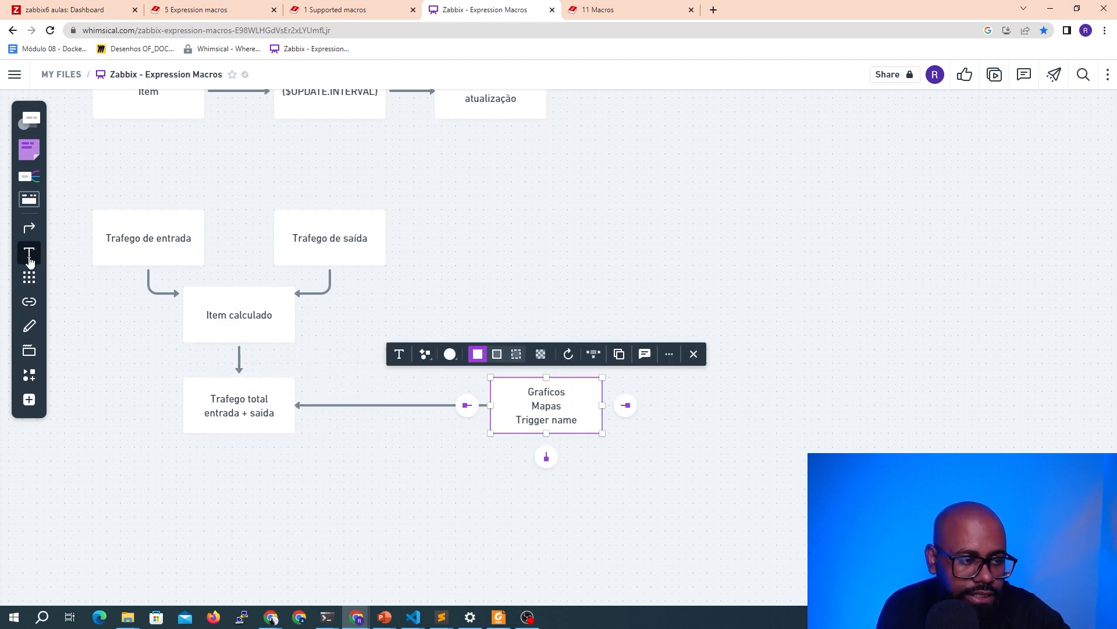
{"action": "left_click", "coordinate": [350, 385]}
{"action": "type", "text": "Expression macro"}
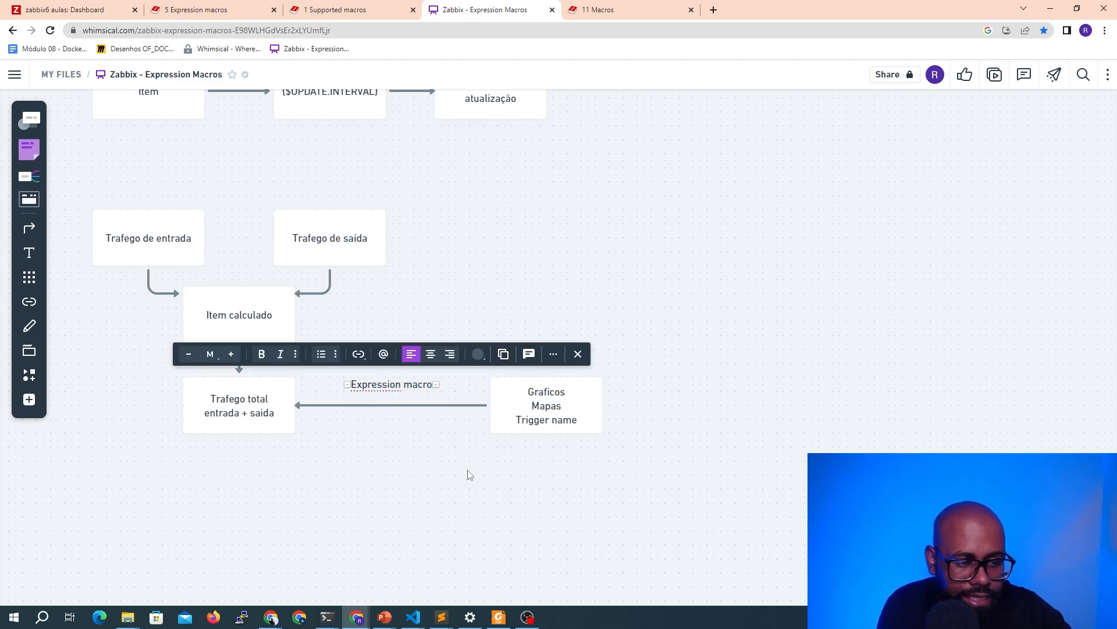
{"action": "left_click", "coordinate": [471, 475]}
{"action": "left_click", "coordinate": [411, 387]}
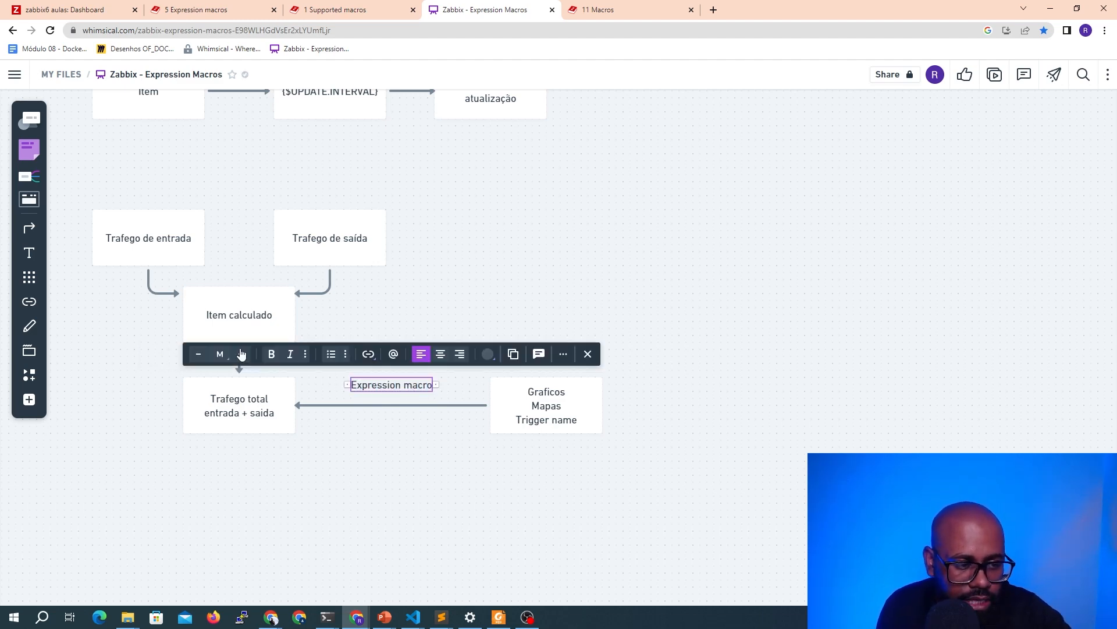
{"action": "left_click", "coordinate": [241, 354]}
{"action": "left_click", "coordinate": [240, 354]}
{"action": "mouse_move", "coordinate": [421, 396]}
{"action": "left_mouse_down"}
{"action": "mouse_move", "coordinate": [384, 393]}
{"action": "mouse_move", "coordinate": [401, 394]}
{"action": "left_mouse_up"}
{"action": "left_click", "coordinate": [467, 459]}
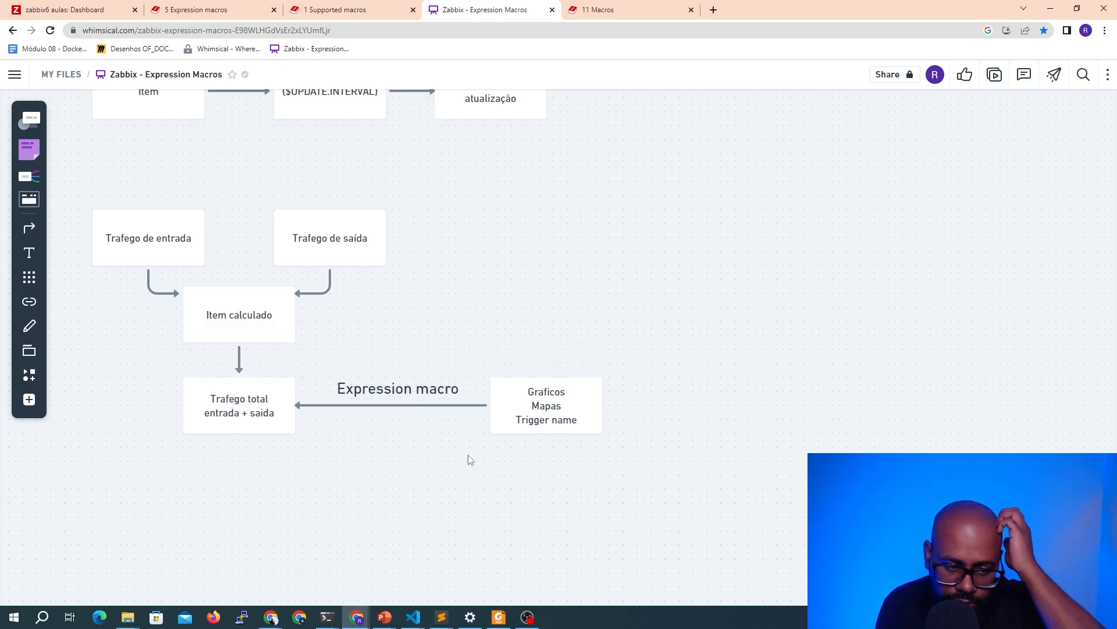
{"action": "left_click", "coordinate": [547, 411]}
{"action": "left_click_drag", "start_coordinate": [562, 406], "coordinate": [534, 404]}
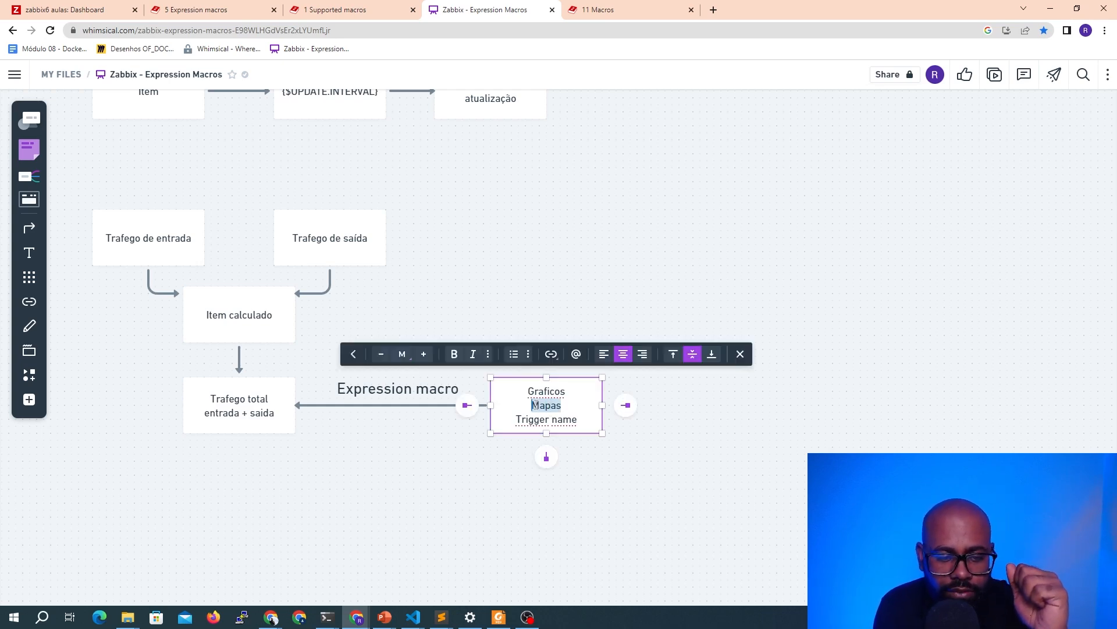
{"action": "left_click", "coordinate": [478, 479]}
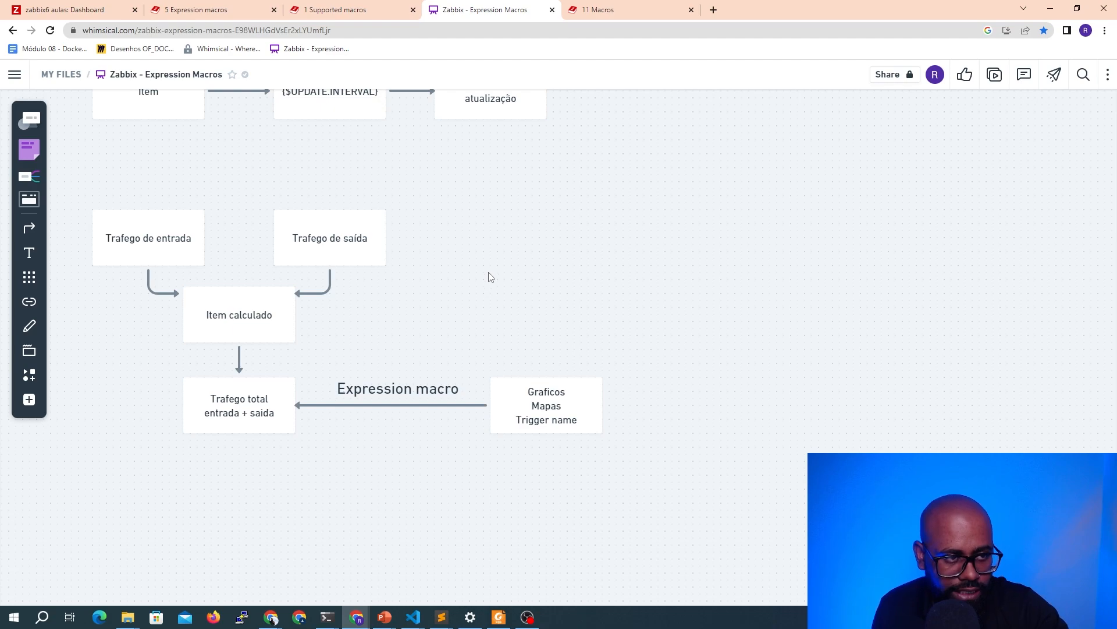
Switch to Zabbix and create a new network map named "Expression macro" with width 1280 and height 720
{"action": "left_click", "coordinate": [77, 10]}
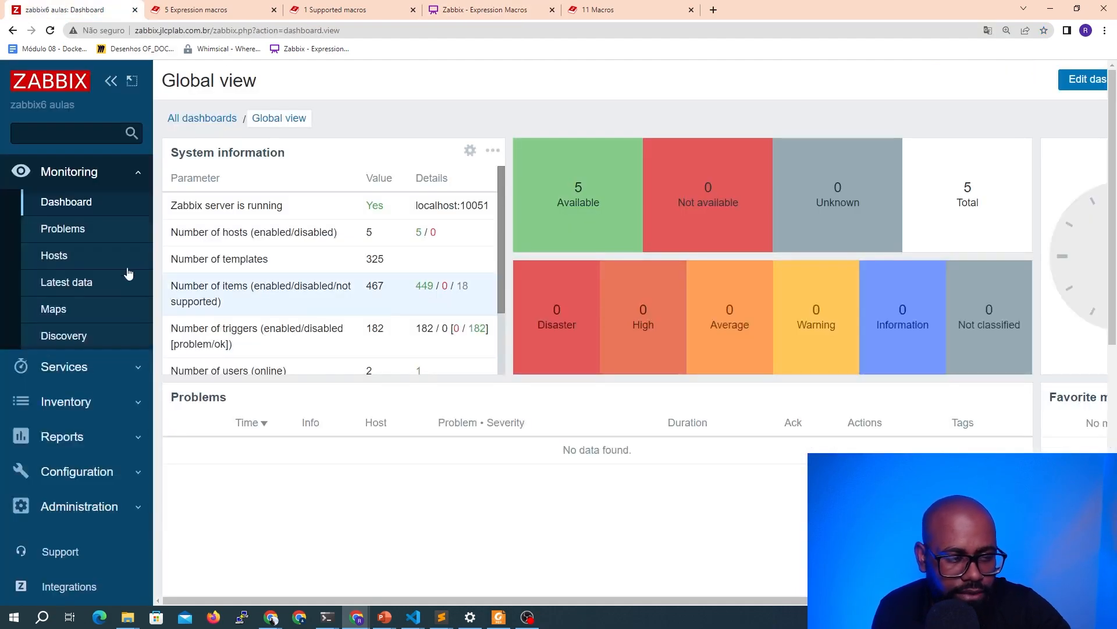
{"action": "left_click", "coordinate": [87, 470]}
{"action": "left_click", "coordinate": [62, 395]}
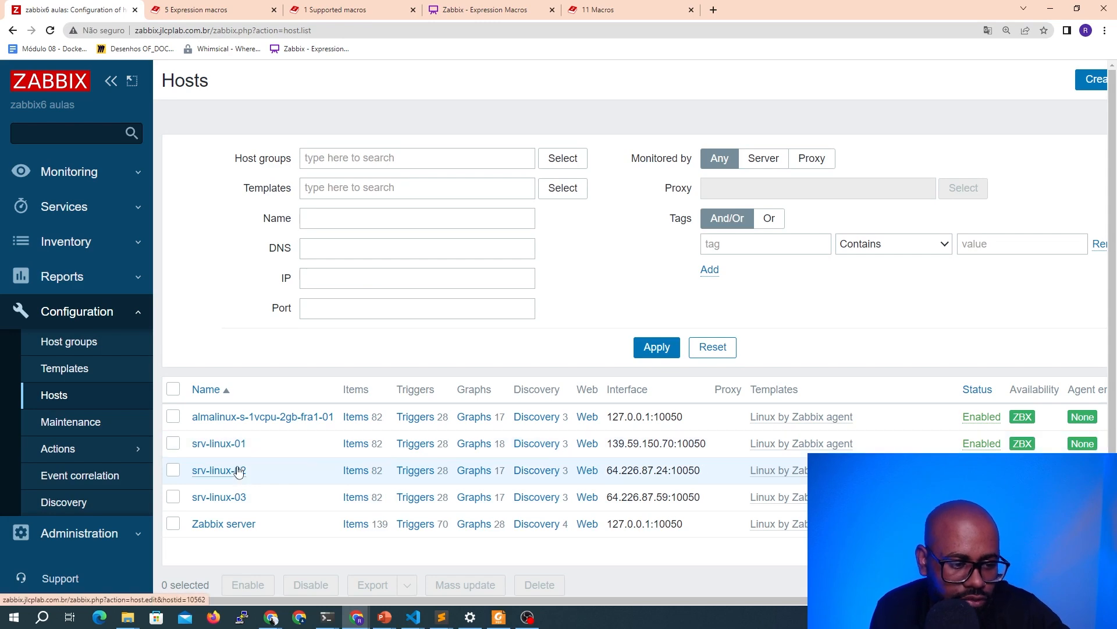
{"action": "left_click", "coordinate": [91, 172]}
{"action": "middle_click", "coordinate": [81, 315]}
{"action": "key", "text": "ctrl+Tab"}
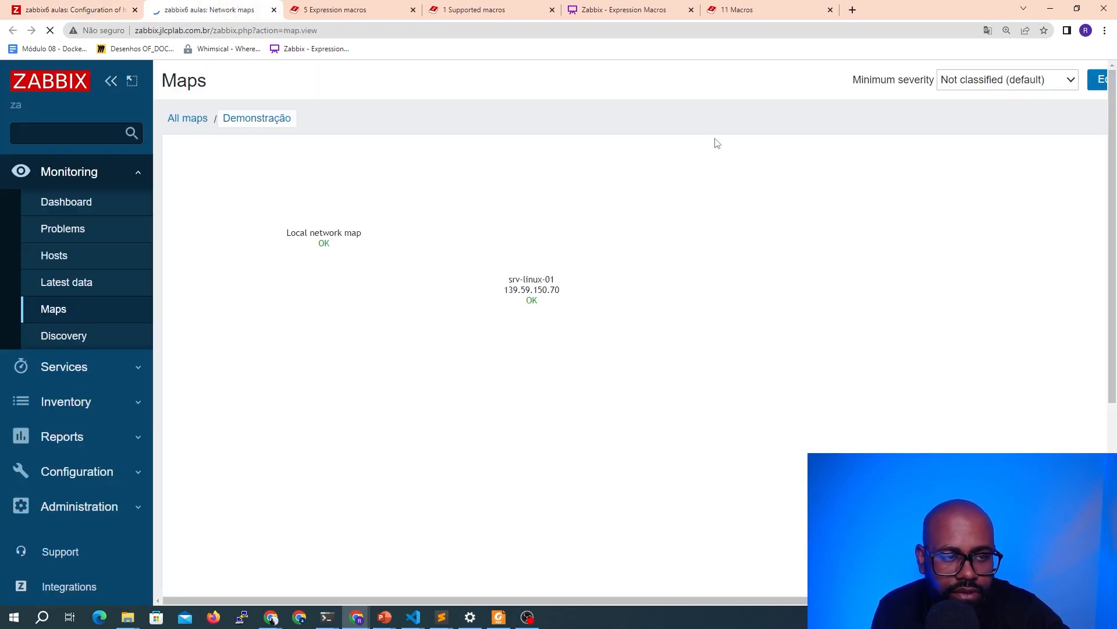
{"action": "left_click", "coordinate": [189, 118]}
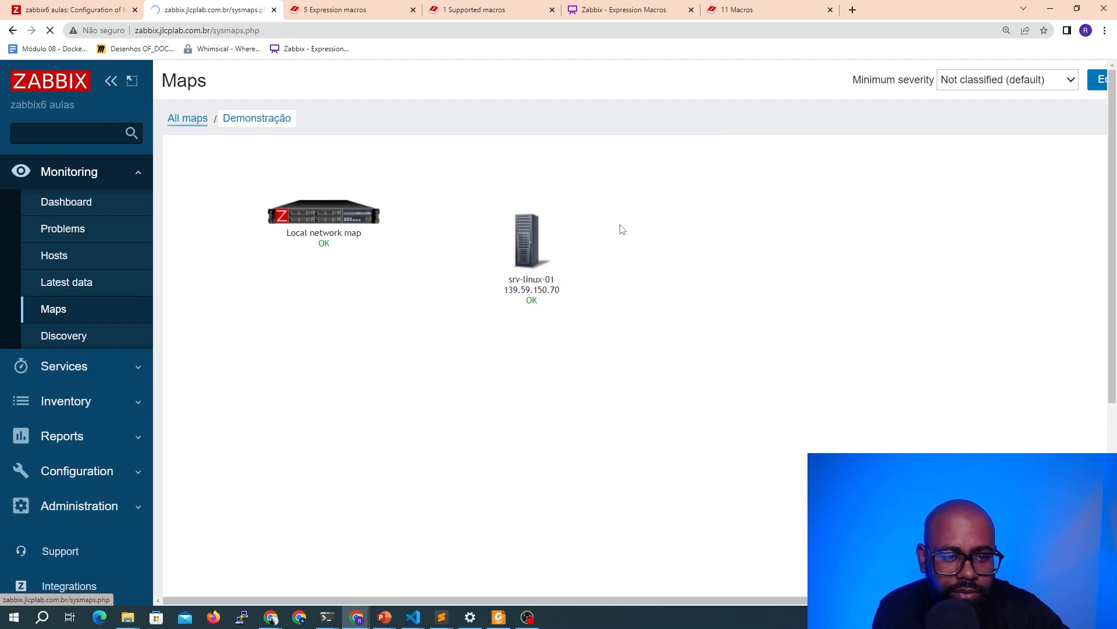
{"action": "left_click", "coordinate": [1097, 80]}
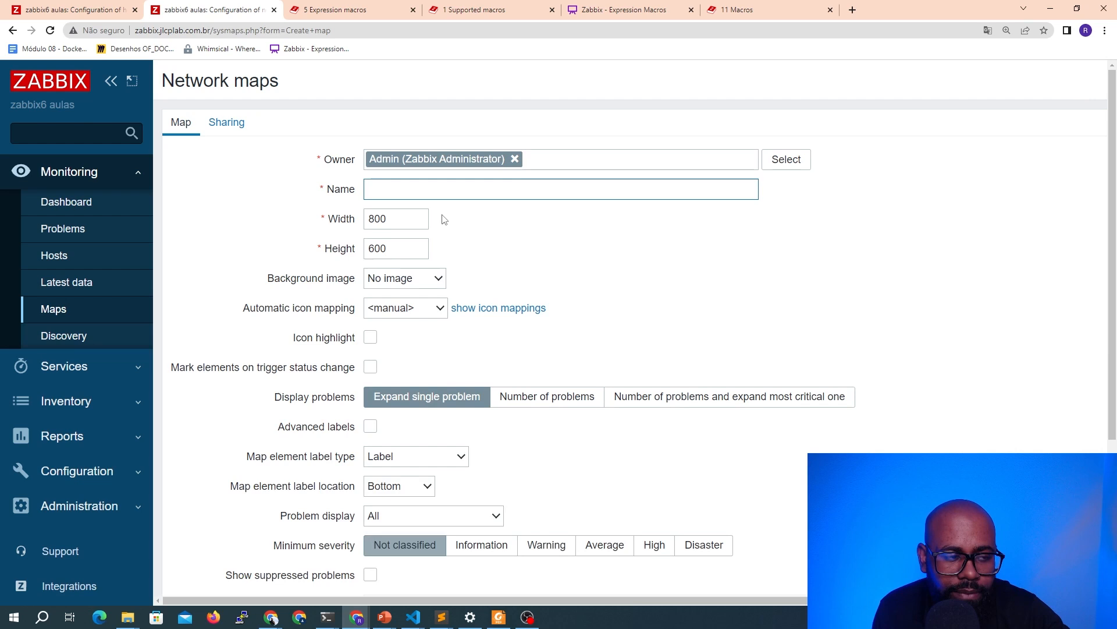
{"action": "left_click", "coordinate": [418, 188]}
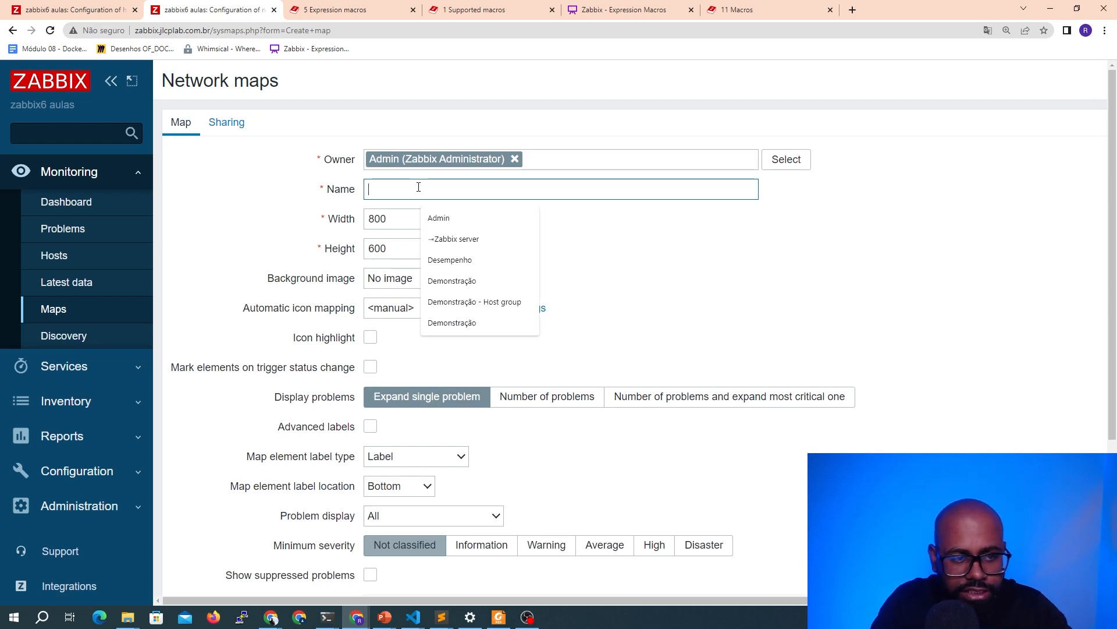
{"action": "type", "text": "Expression macro"}
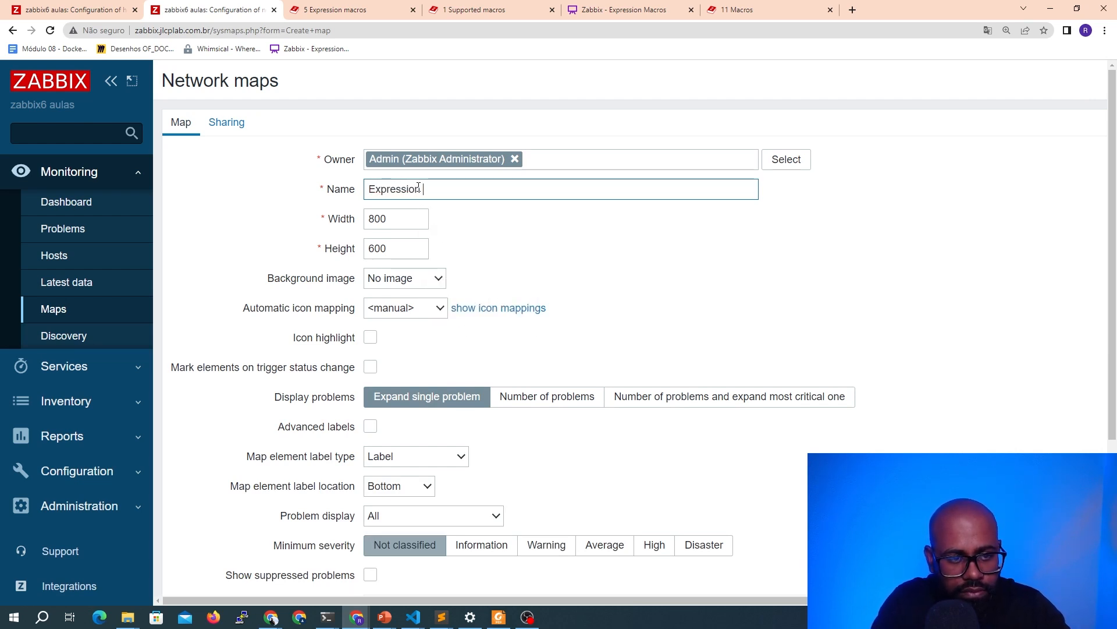
{"action": "key", "text": "Tab"}
{"action": "type", "text": "172"}
{"action": "key", "text": "BackSpace"}
{"action": "key", "text": "BackSpace"}
{"action": "type", "text": "280"}
{"action": "key", "text": "Tab"}
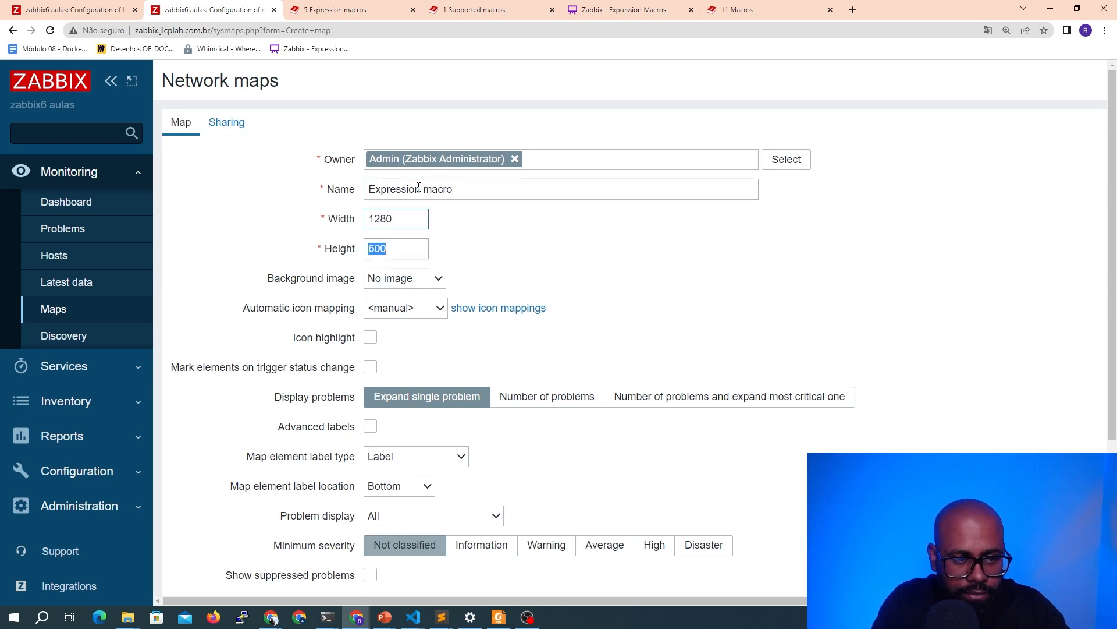
{"action": "type", "text": "720"}
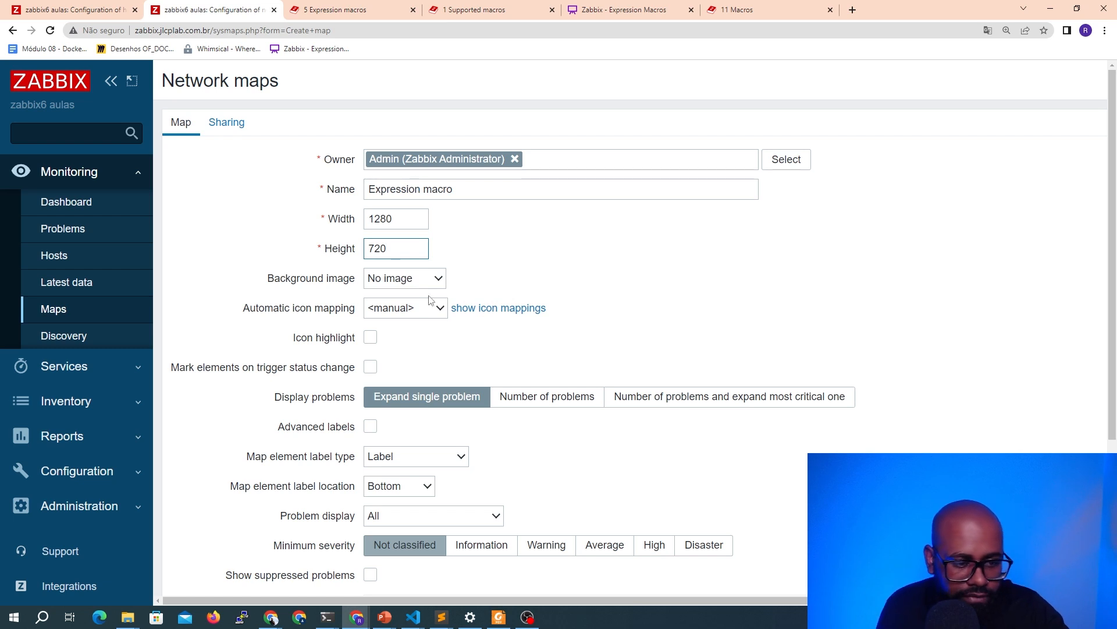
{"action": "scroll", "coordinate": [434, 277], "scroll_direction": "down", "scroll_amount": 3}
{"action": "left_click", "coordinate": [370, 522]}
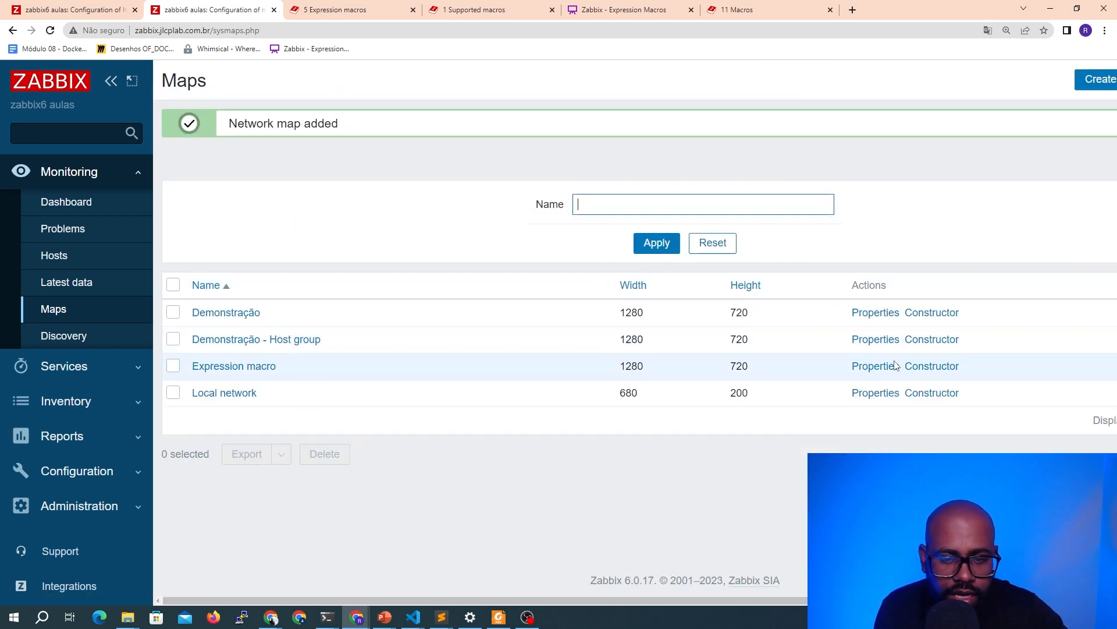
In the map's constructor, add a Host element and set its label to {HOST.NAME} and {HOST.CONN} on two lines
{"action": "left_click", "coordinate": [911, 368]}
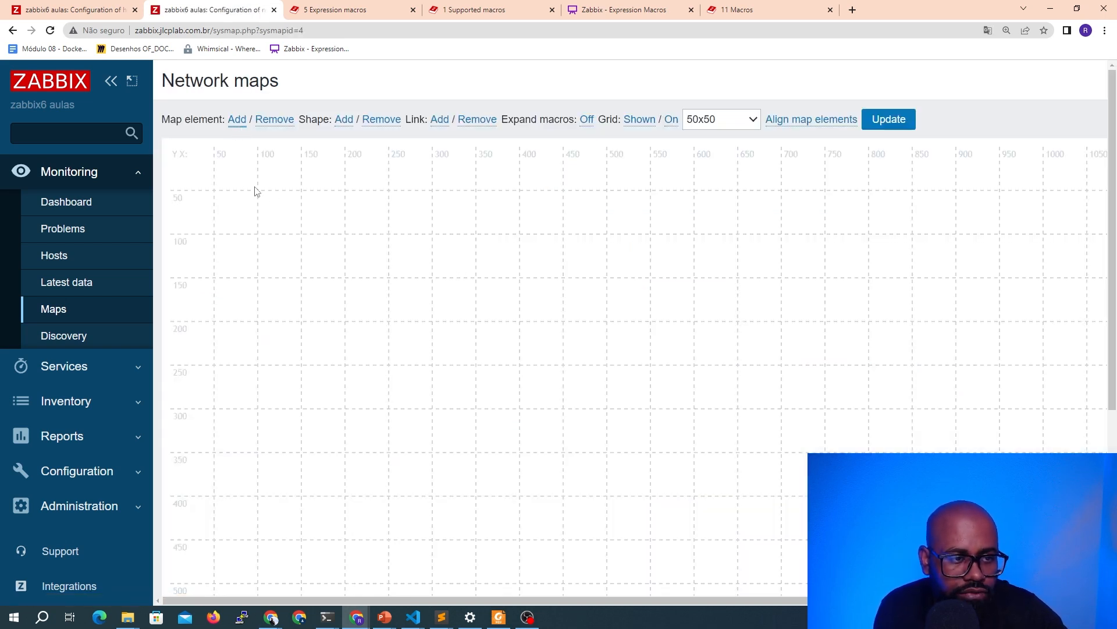
{"action": "left_click_drag", "start_coordinate": [192, 174], "coordinate": [438, 241]}
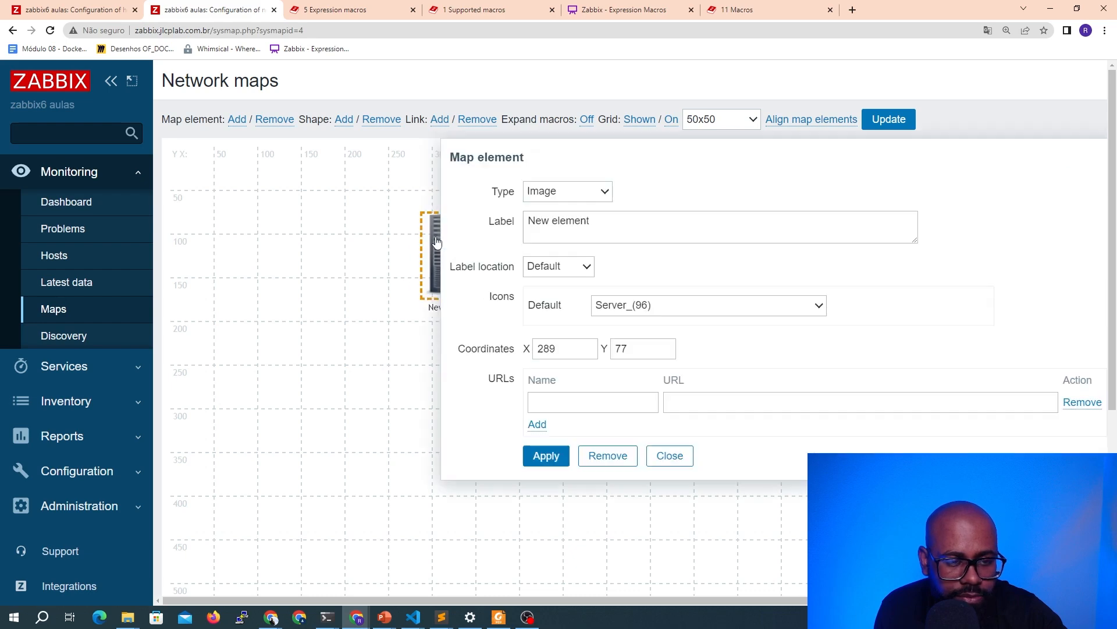
{"action": "left_click", "coordinate": [567, 194]}
{"action": "left_click", "coordinate": [539, 212]}
{"action": "left_click_drag", "start_coordinate": [639, 220], "coordinate": [505, 221]}
{"action": "type", "text": "{HOS"}
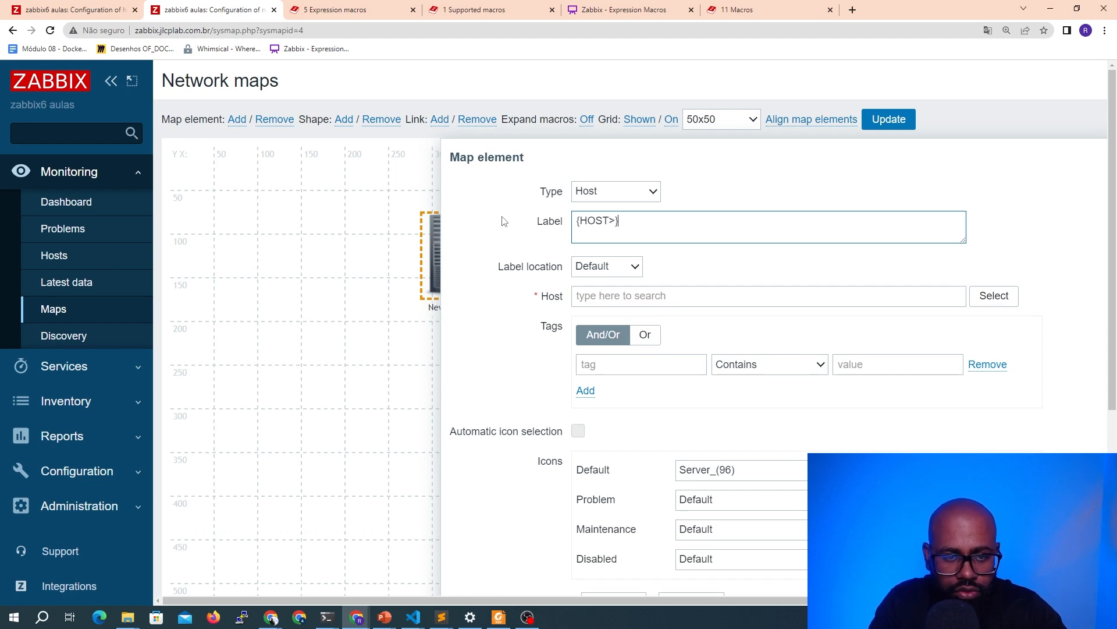
{"action": "type", "text": "T.HOST"}
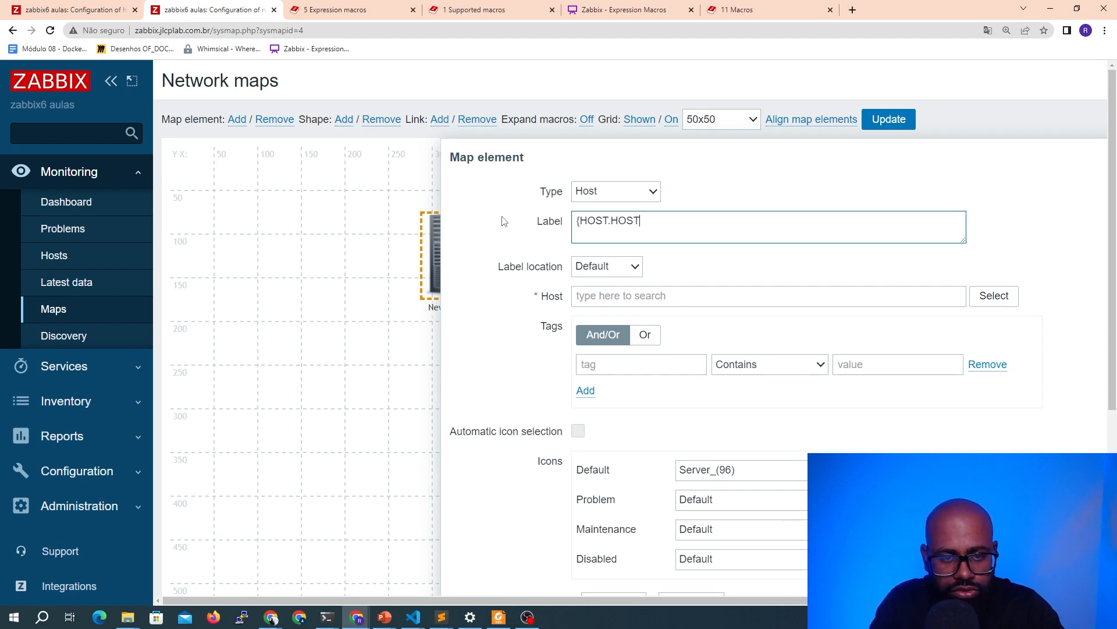
{"action": "type", "text": "} {HOST.NAME}"}
{"action": "key", "text": "Return"}
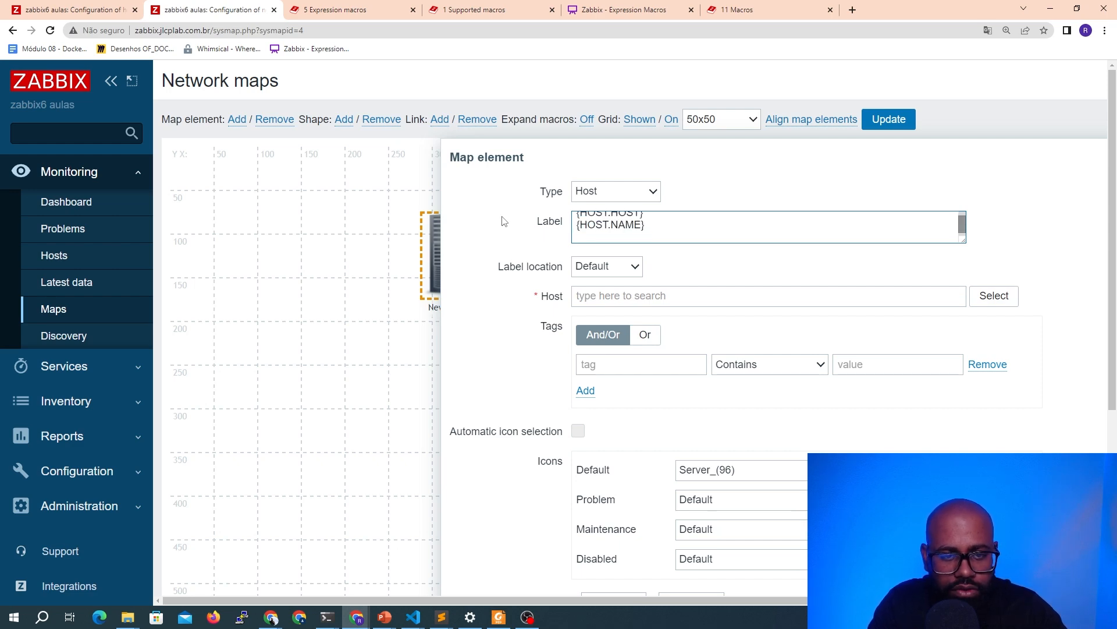
{"action": "type", "text": "{HOST.CONN"}
{"action": "key", "text": "Up"}
{"action": "key", "text": "shift+Home"}
{"action": "key", "text": "BackSpace"}
{"action": "key", "text": "Delete"}
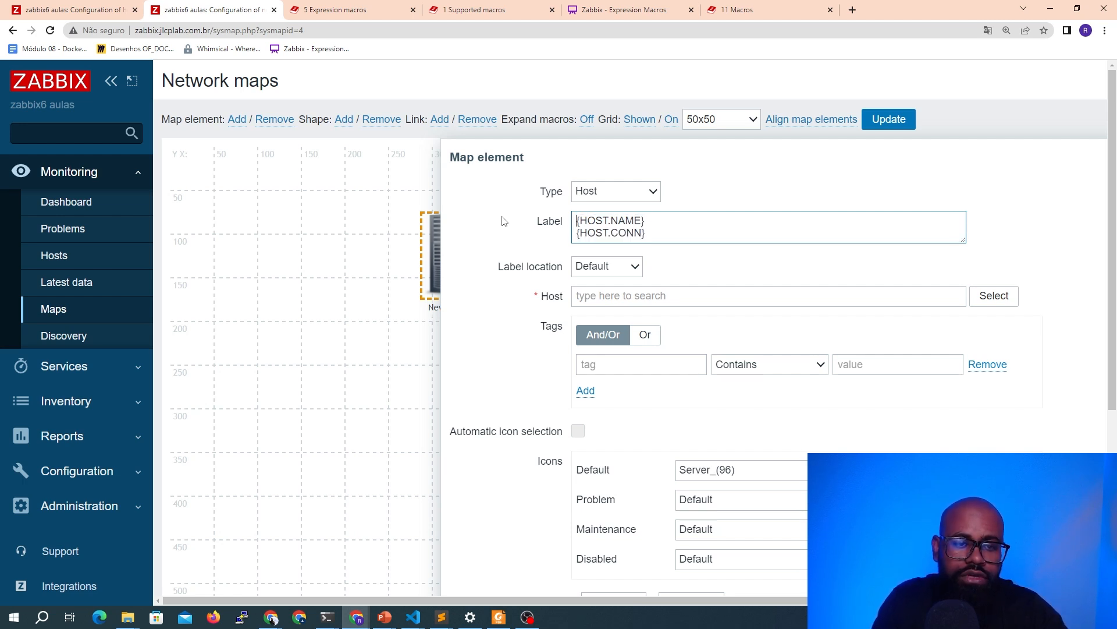
Assign host srv-linux-01 to the element, apply it, and turn on macro expansion in the constructor
{"action": "left_click", "coordinate": [503, 221]}
{"action": "scroll", "coordinate": [499, 220], "scroll_direction": "down", "scroll_amount": 3}
{"action": "left_click", "coordinate": [589, 532]}
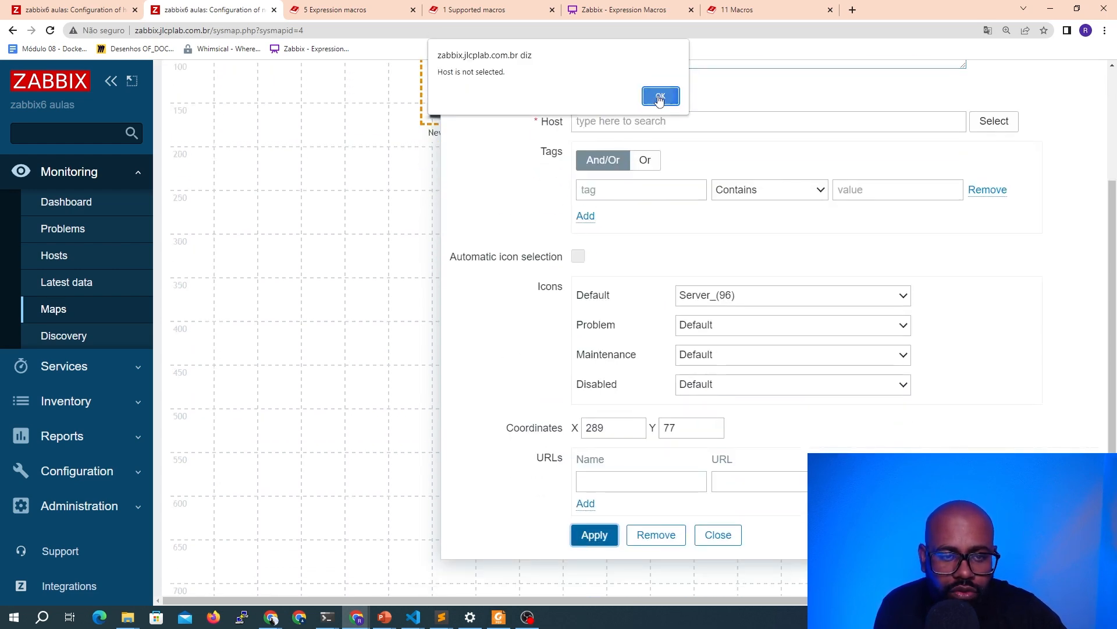
{"action": "left_click", "coordinate": [660, 97]}
{"action": "left_click", "coordinate": [728, 122]}
{"action": "type", "text": "srv-linux"}
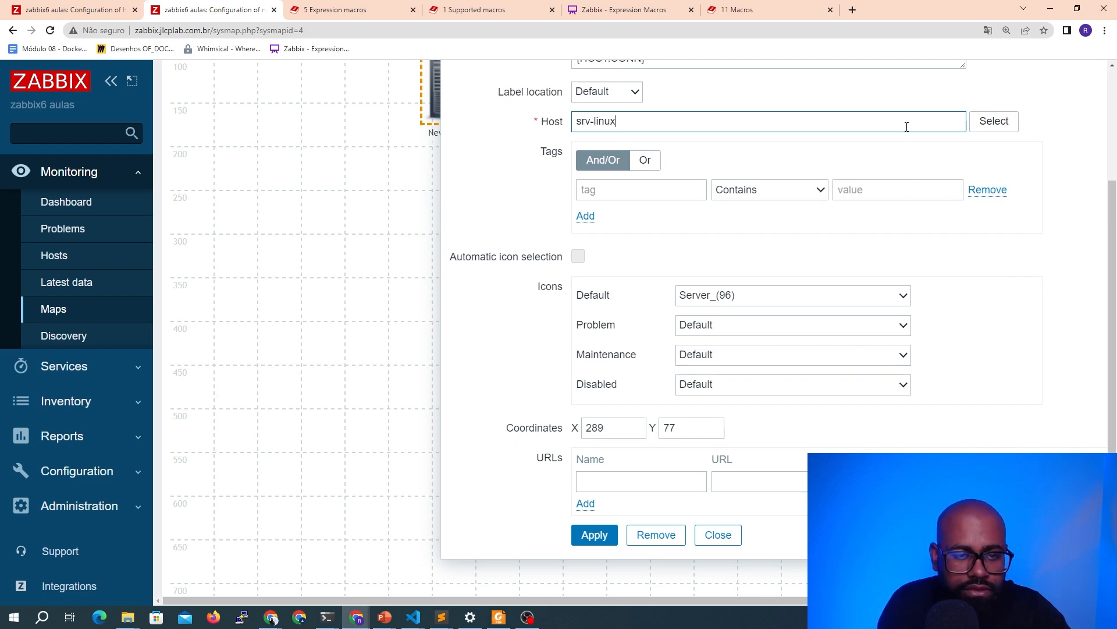
{"action": "left_click", "coordinate": [721, 163]}
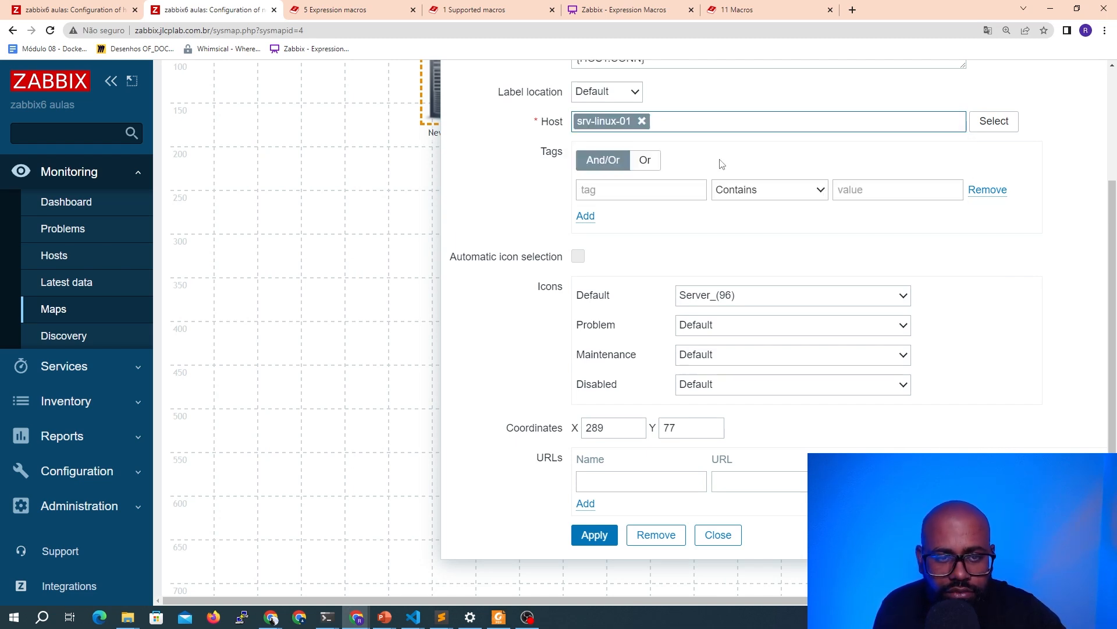
{"action": "left_click", "coordinate": [594, 534]}
{"action": "left_click", "coordinate": [718, 535]}
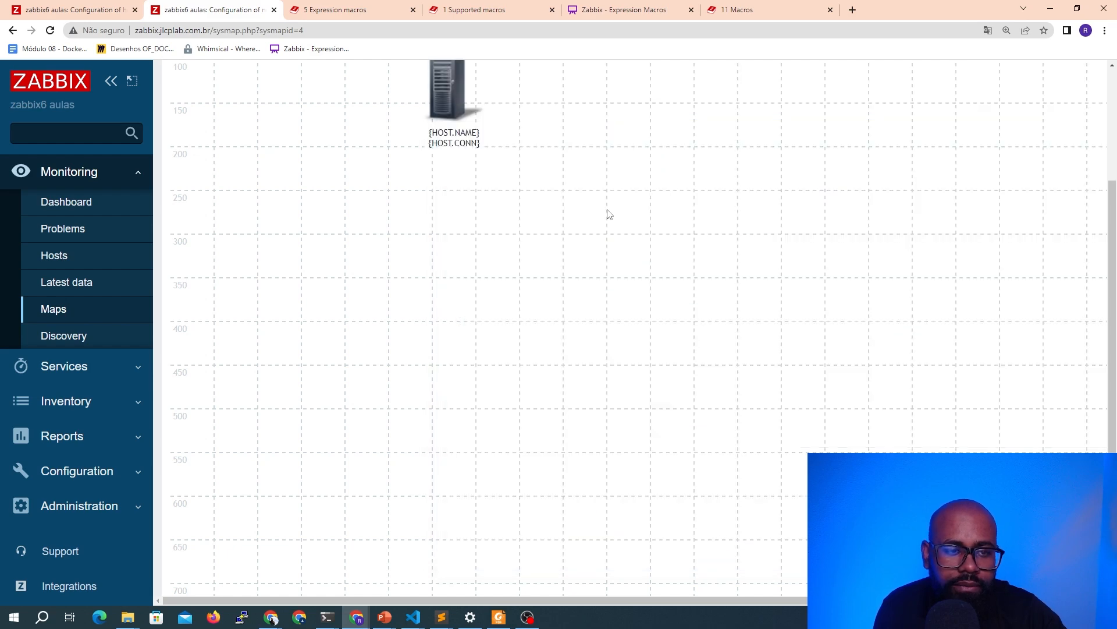
{"action": "scroll", "coordinate": [607, 214], "scroll_direction": "up", "scroll_amount": 3}
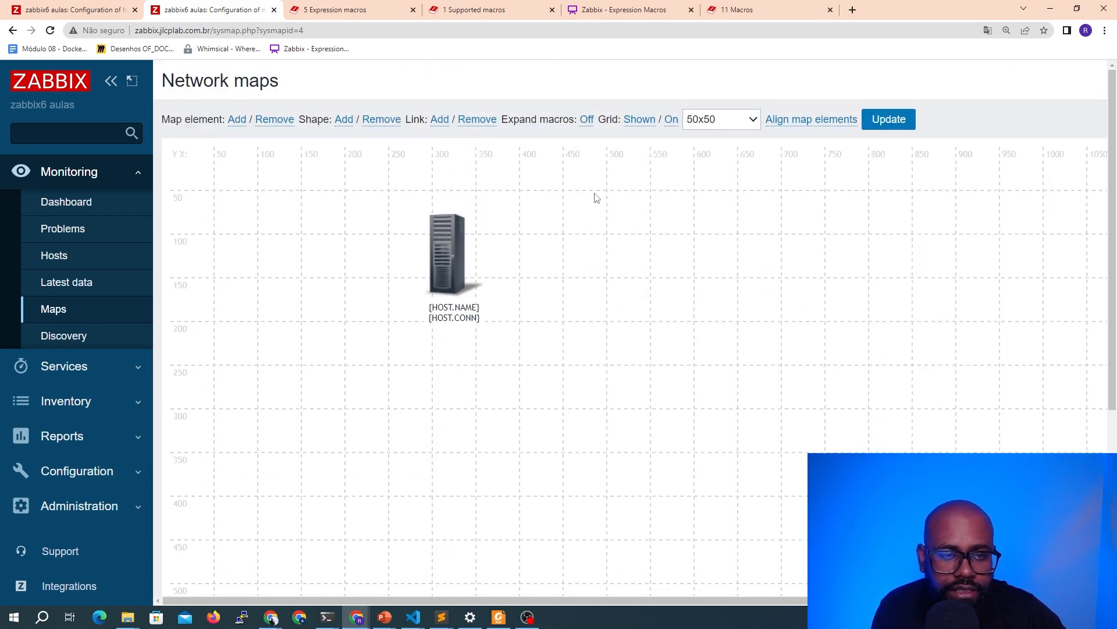
{"action": "left_click", "coordinate": [586, 120]}
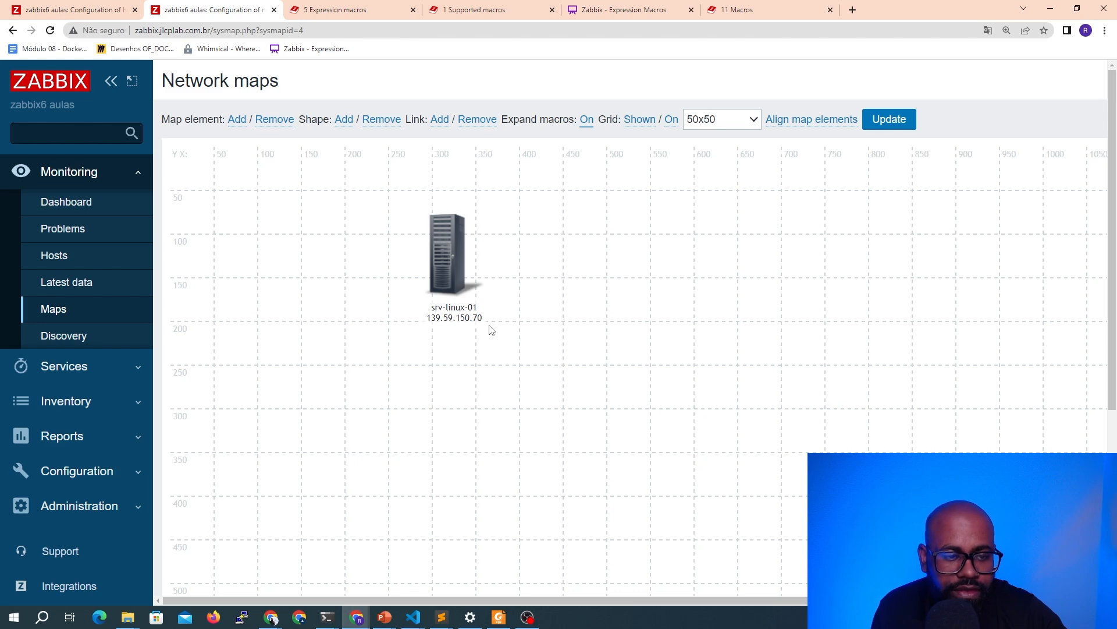
Open latest data for srv-linux-01 with item details shown and browse through its items
{"action": "left_click", "coordinate": [73, 10]}
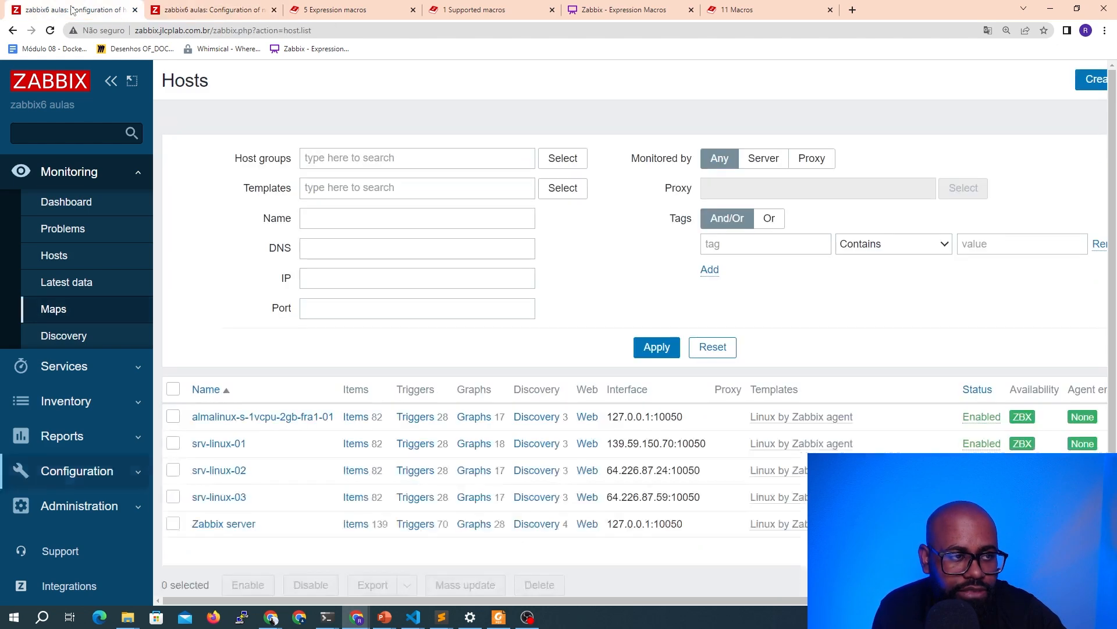
{"action": "left_click", "coordinate": [82, 282]}
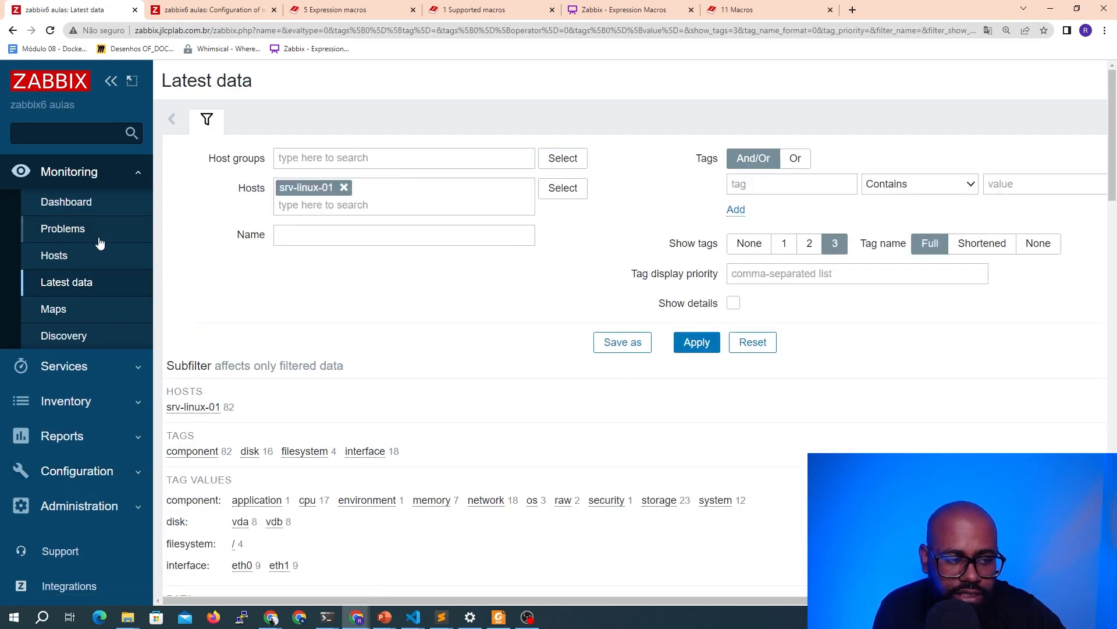
{"action": "left_click", "coordinate": [733, 303]}
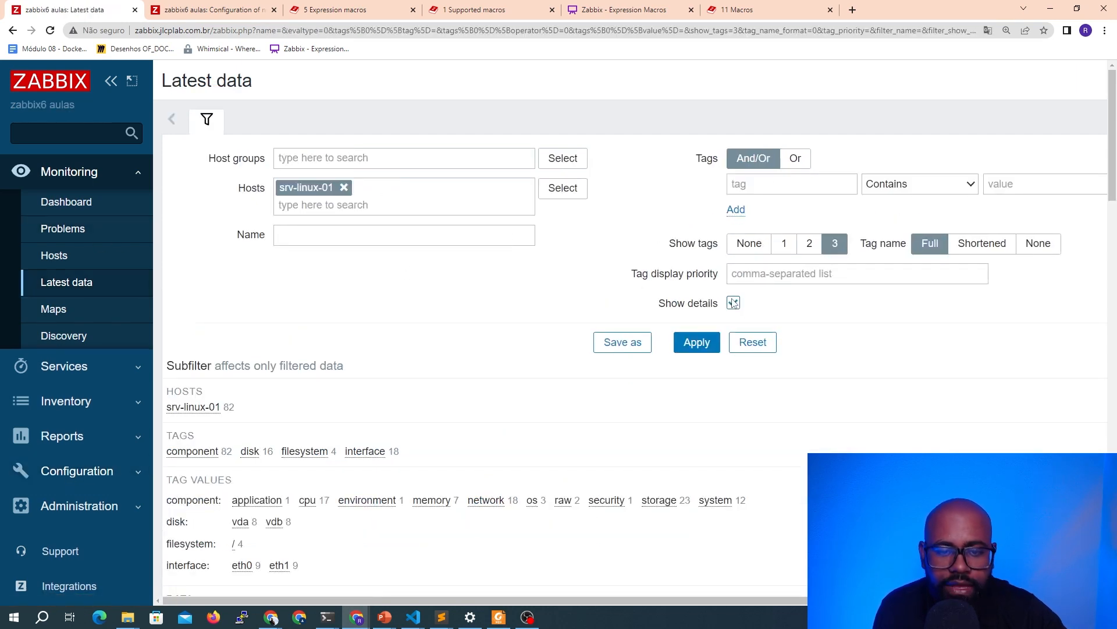
{"action": "left_click", "coordinate": [696, 342]}
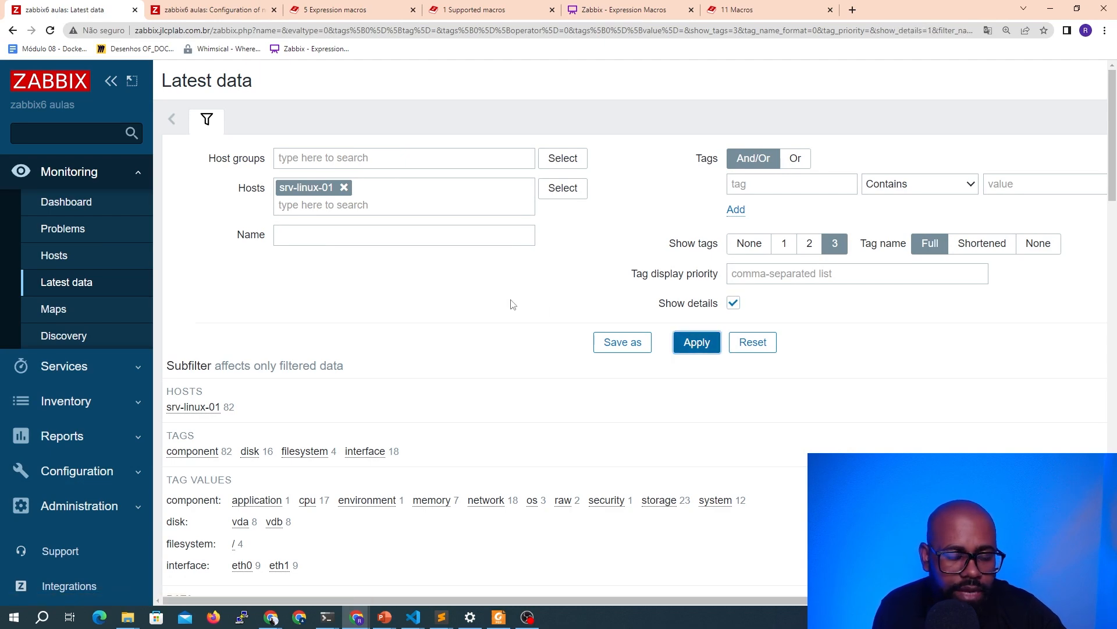
{"action": "scroll", "coordinate": [567, 315], "scroll_direction": "down", "scroll_amount": 8}
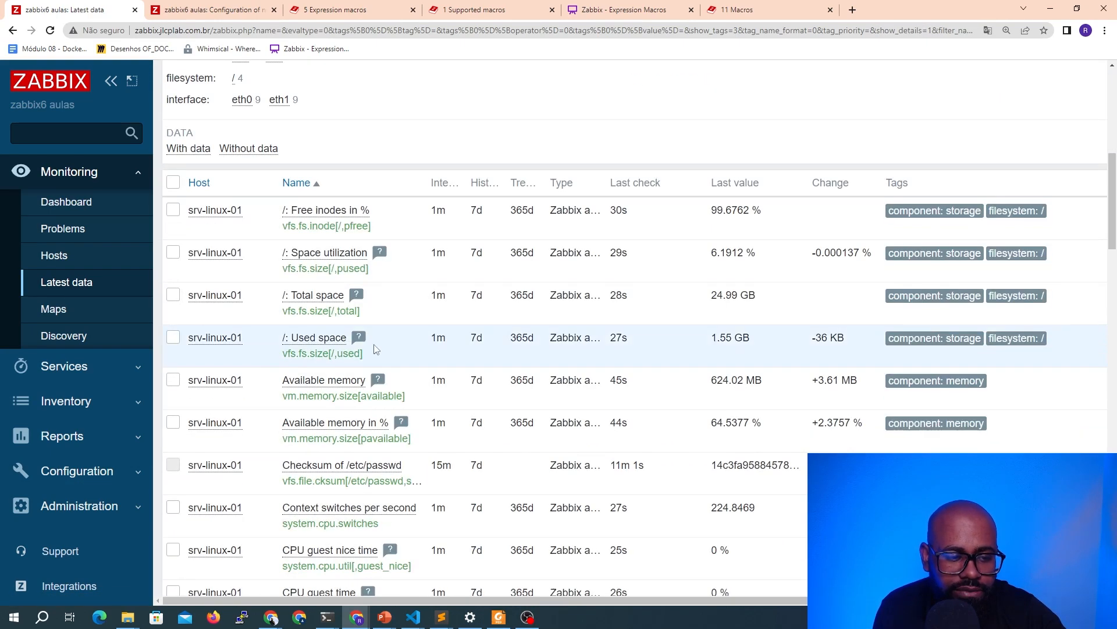
{"action": "scroll", "coordinate": [323, 150], "scroll_direction": "down", "scroll_amount": 3}
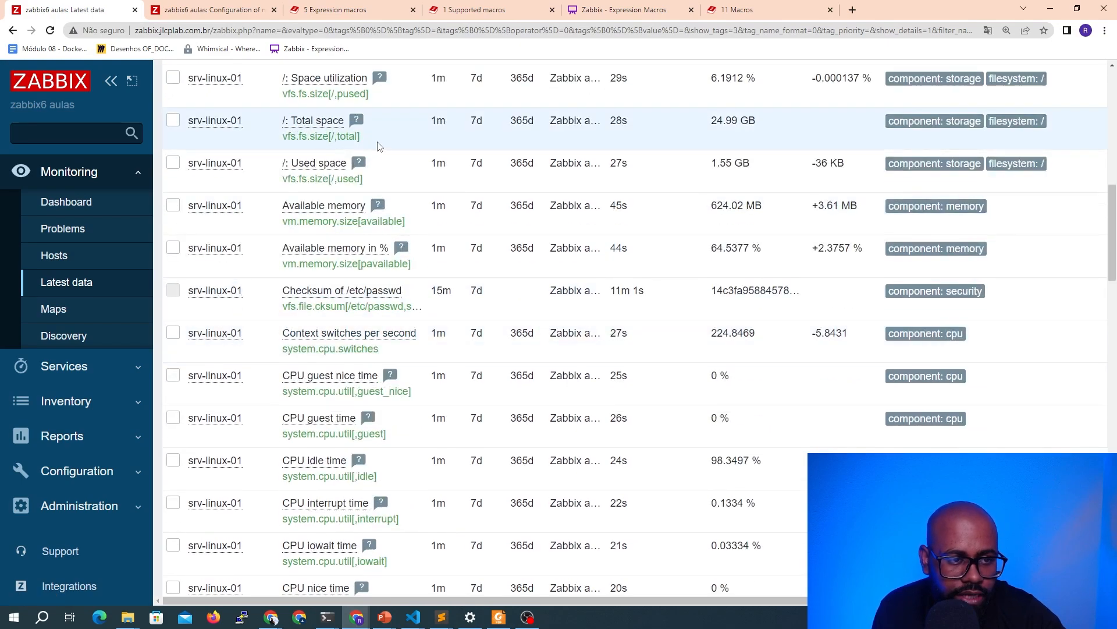
{"action": "scroll", "coordinate": [376, 148], "scroll_direction": "down", "scroll_amount": 10}
{"action": "scroll", "coordinate": [377, 148], "scroll_direction": "down", "scroll_amount": 9}
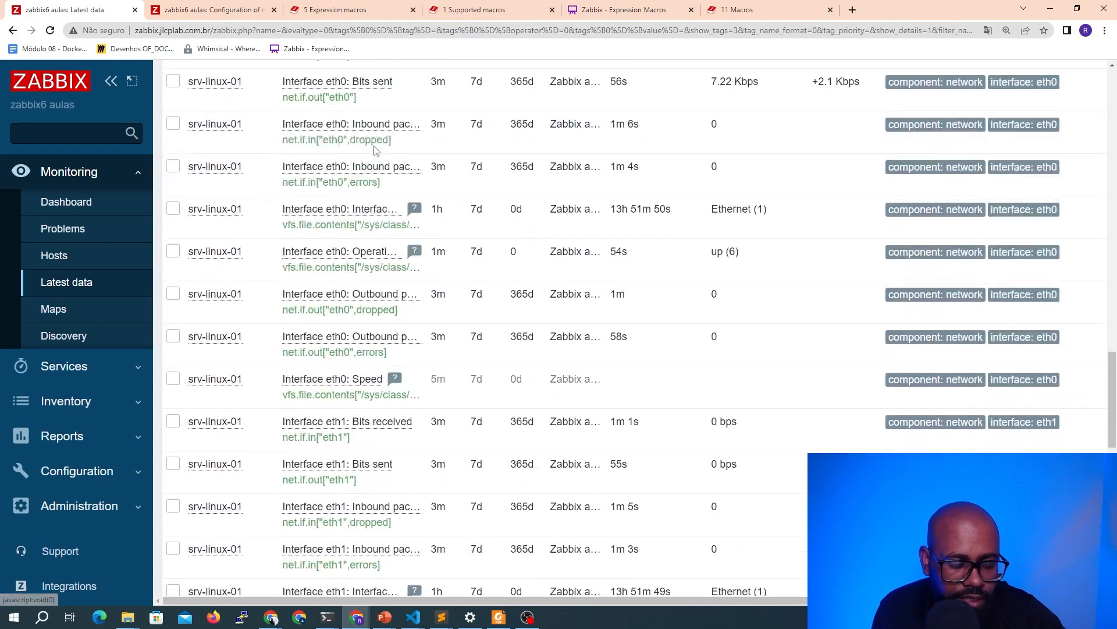
Filter srv-linux-01's latest data by the memory tag and copy the vm.memory.size[total] item key
{"action": "scroll", "coordinate": [381, 157], "scroll_direction": "up", "scroll_amount": 10}
{"action": "scroll", "coordinate": [381, 157], "scroll_direction": "up", "scroll_amount": 15}
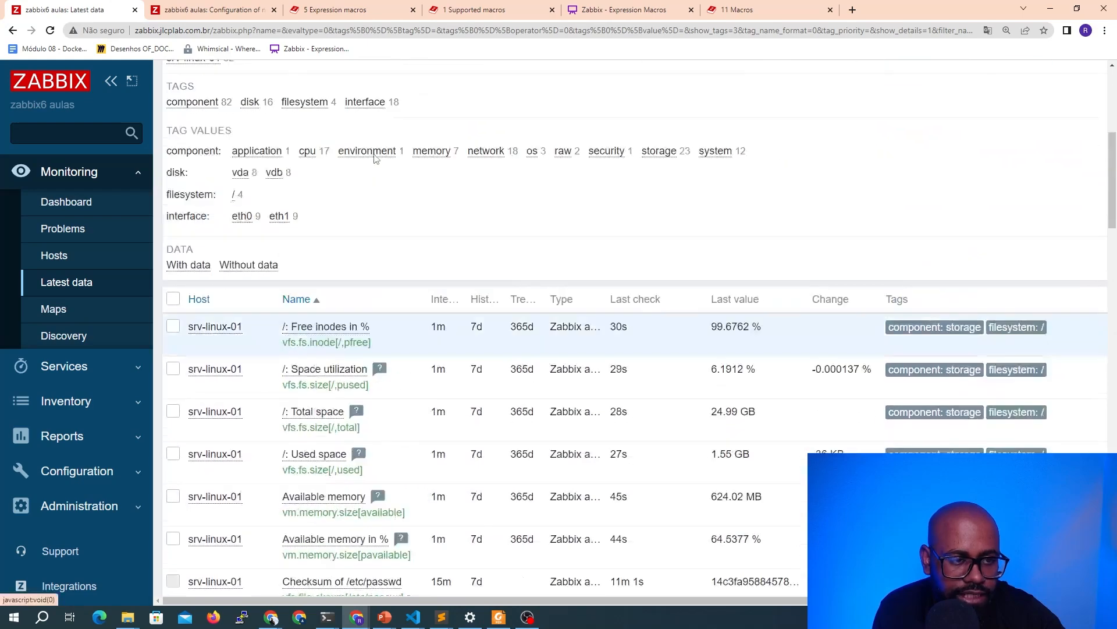
{"action": "left_click", "coordinate": [417, 500]}
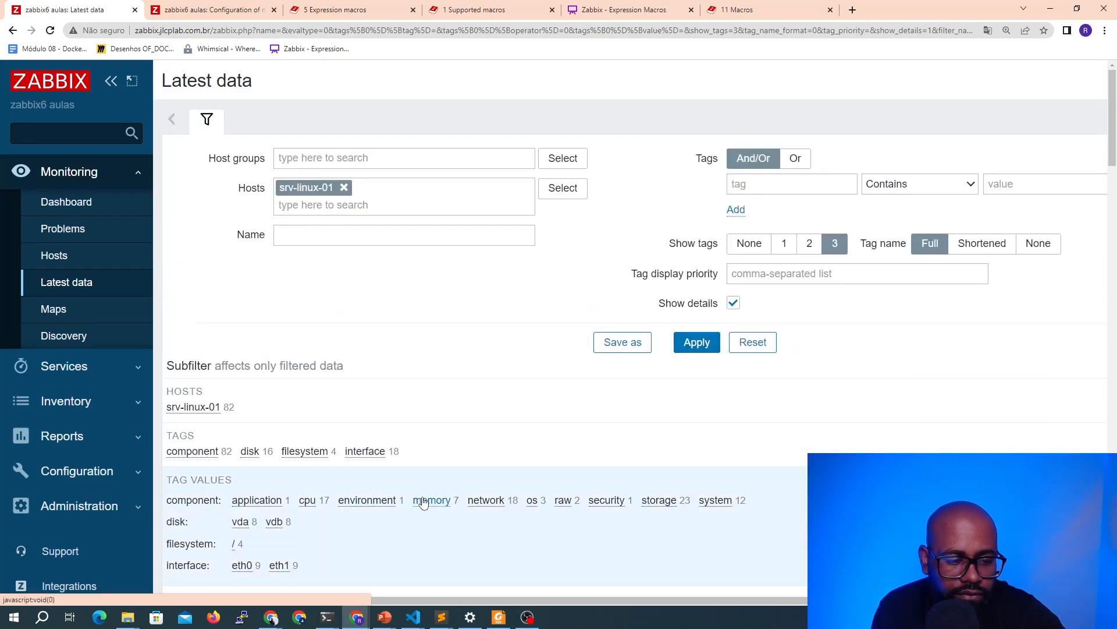
{"action": "scroll", "coordinate": [489, 355], "scroll_direction": "down", "scroll_amount": 10}
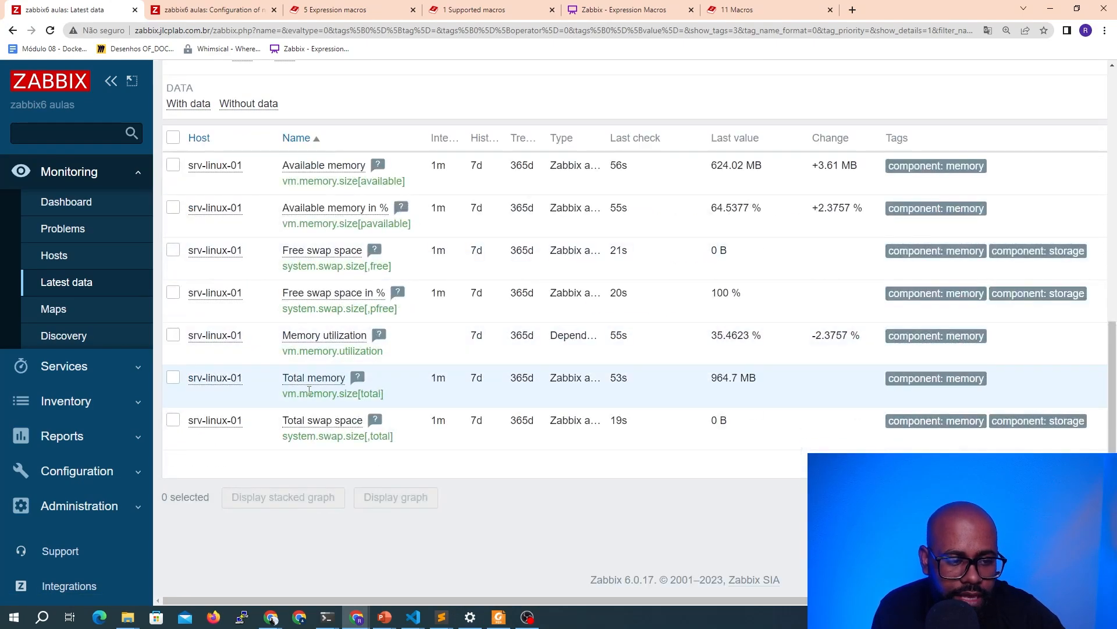
{"action": "left_click_drag", "start_coordinate": [386, 396], "coordinate": [272, 404]}
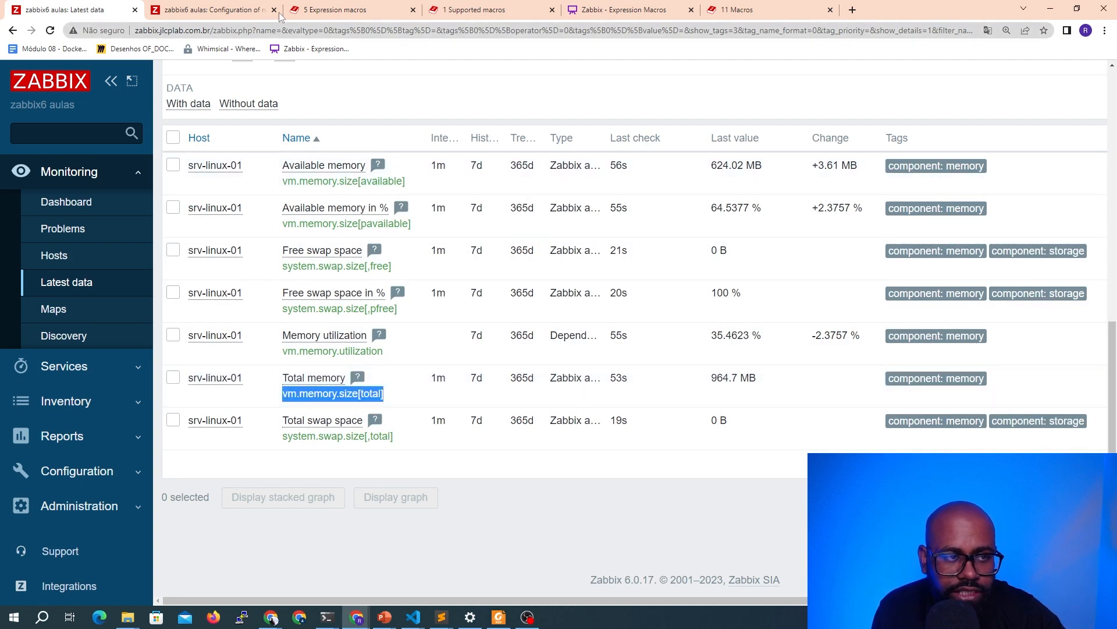
In the map element's label, add a third line with the expression macro {?last(//vm.memory.size[total])}
{"action": "left_click", "coordinate": [211, 10]}
{"action": "left_click", "coordinate": [438, 256]}
{"action": "left_click", "coordinate": [621, 156]}
{"action": "key", "text": "Return"}
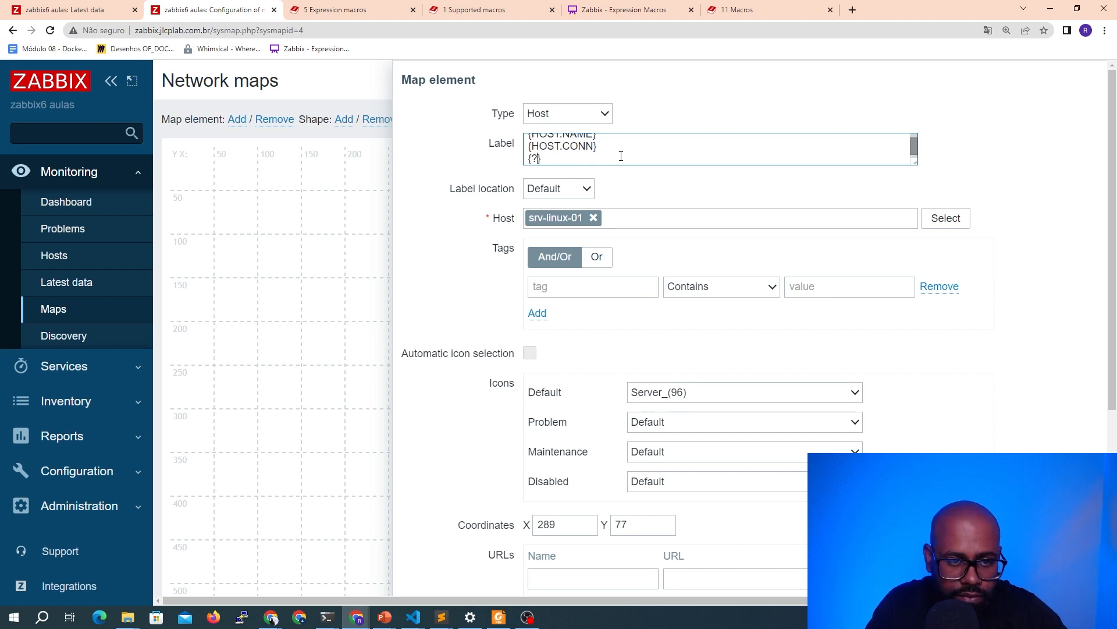
{"action": "type", "text": "/"}
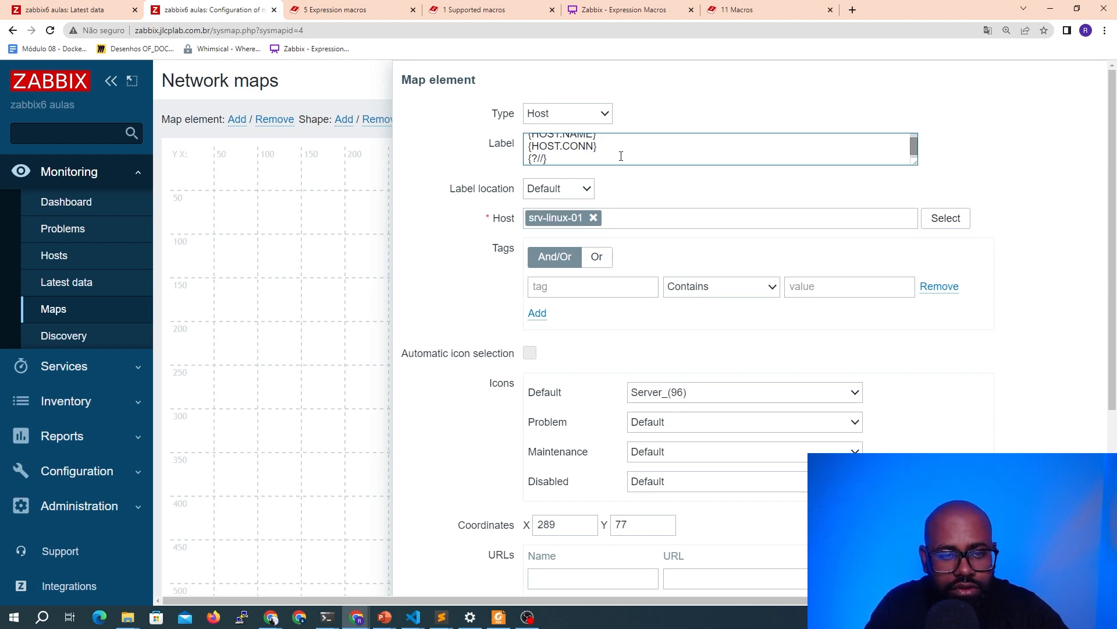
{"action": "type", "text": "/"}
{"action": "type", "text": "vm.memory.size[total]"}
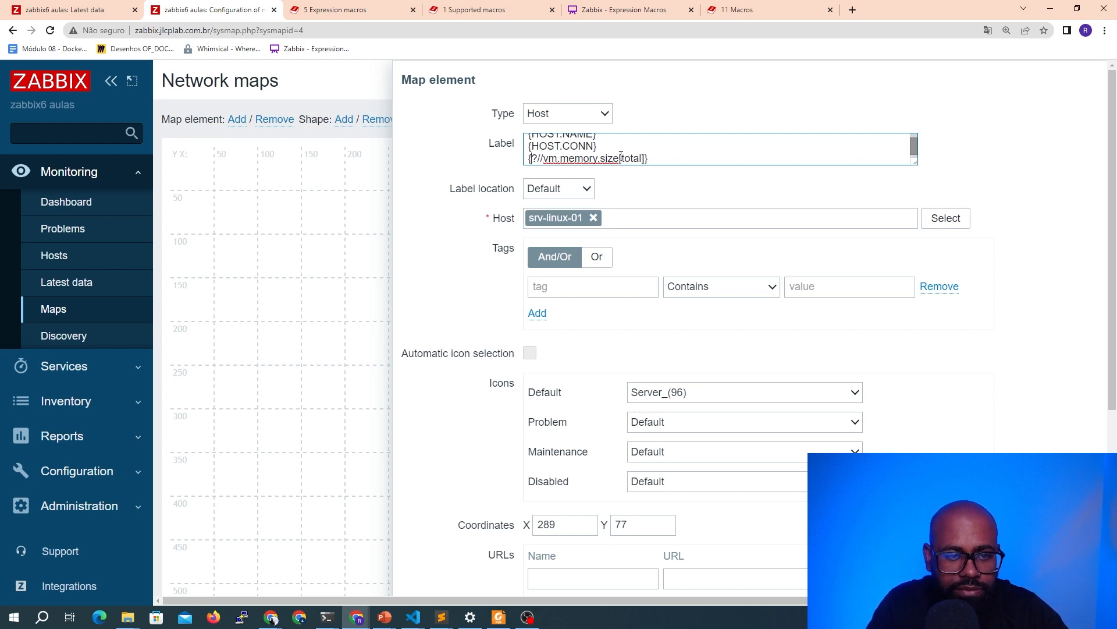
{"action": "type", "text": "last("}
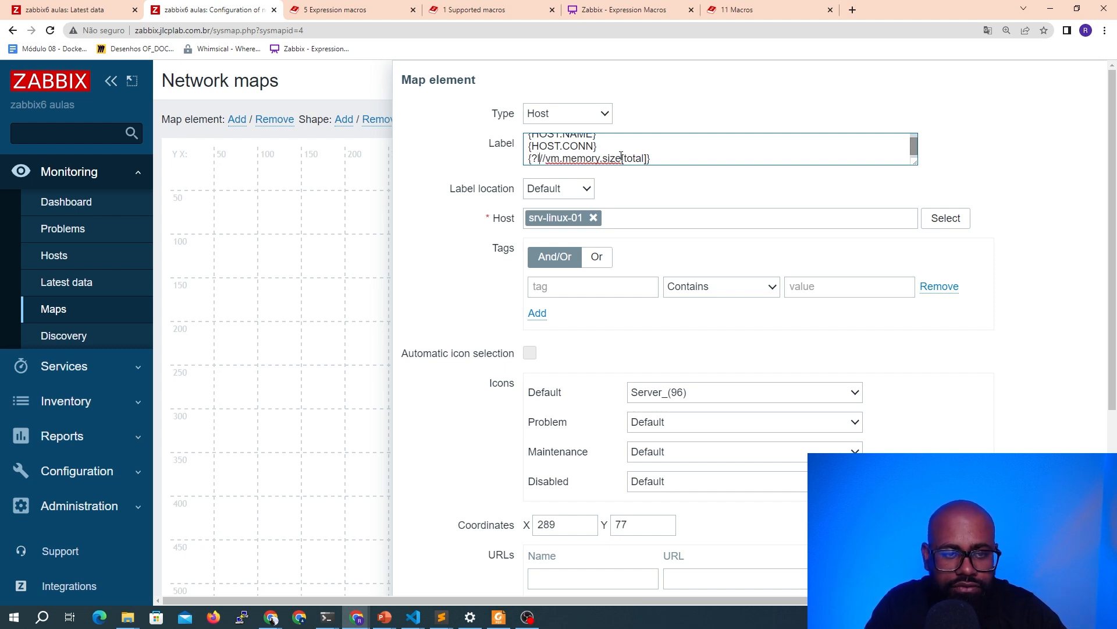
{"action": "type", "text": ")"}
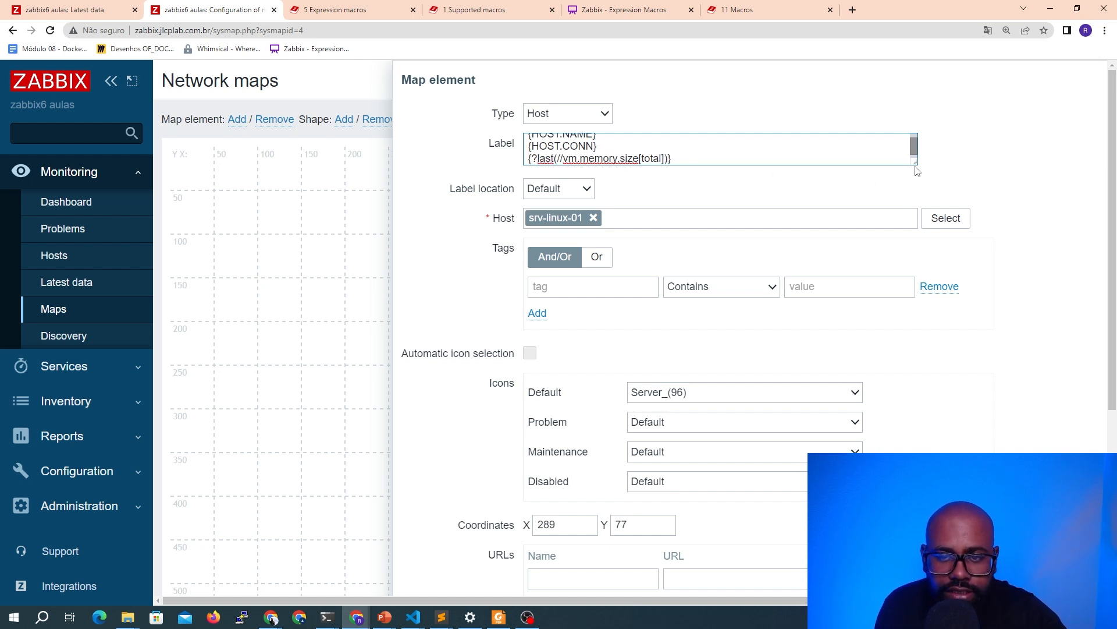
Apply the updated host element label and close the element form
{"action": "left_click_drag", "start_coordinate": [915, 164], "coordinate": [955, 226]}
{"action": "key", "text": "ctrl+plus"}
{"action": "key", "text": "ctrl+plus"}
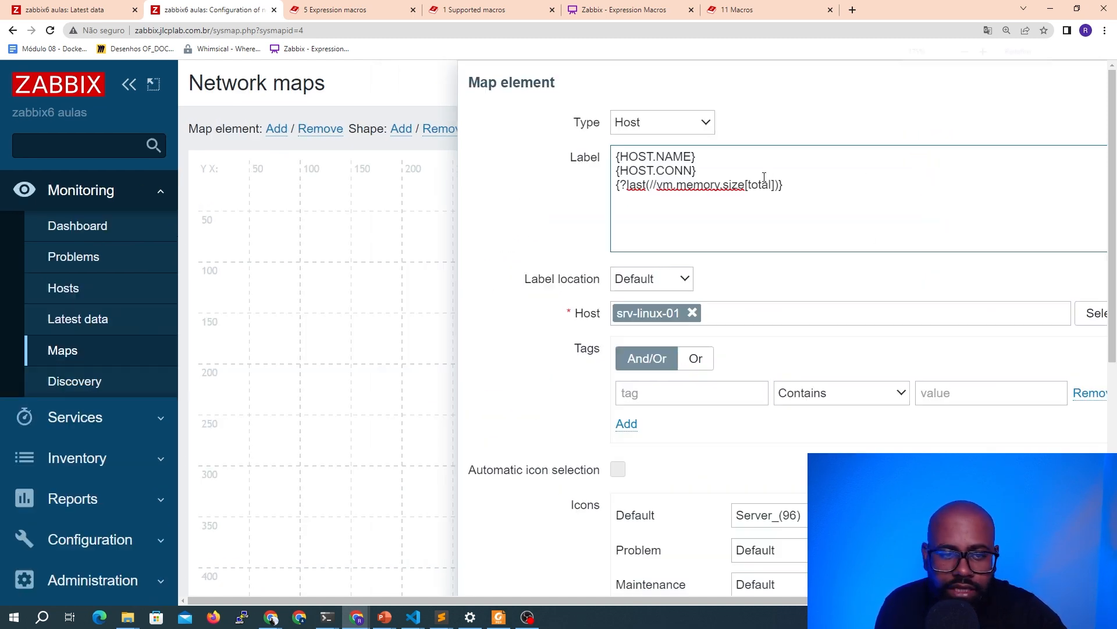
{"action": "scroll", "coordinate": [926, 245], "scroll_direction": "right", "scroll_amount": 4}
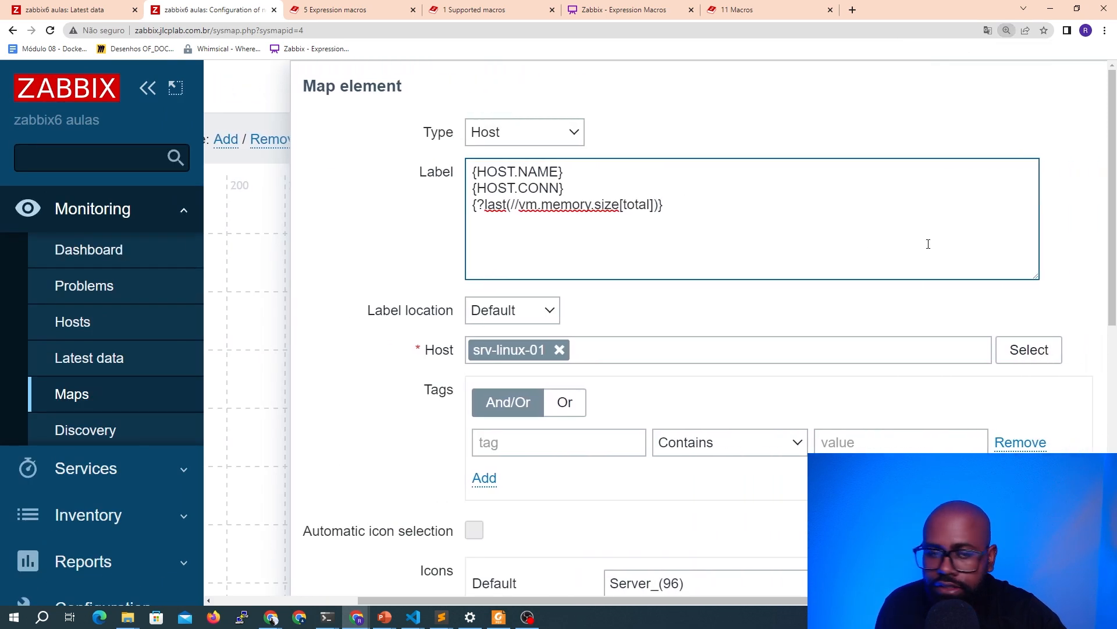
{"action": "left_click_drag", "start_coordinate": [678, 212], "coordinate": [504, 205]}
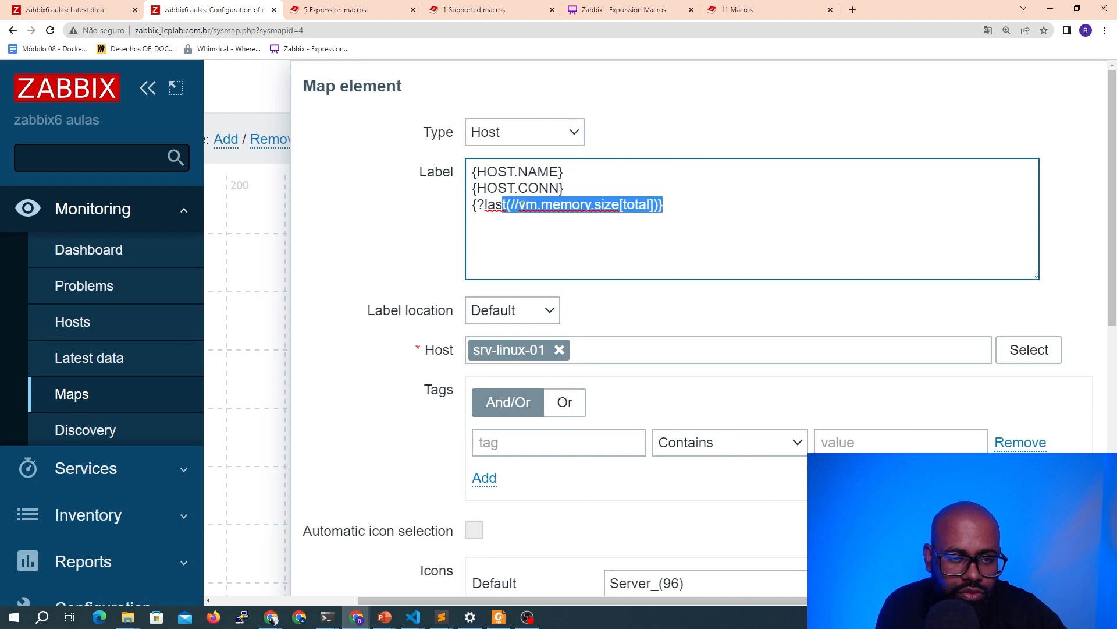
{"action": "scroll", "coordinate": [573, 264], "scroll_direction": "down", "scroll_amount": 5}
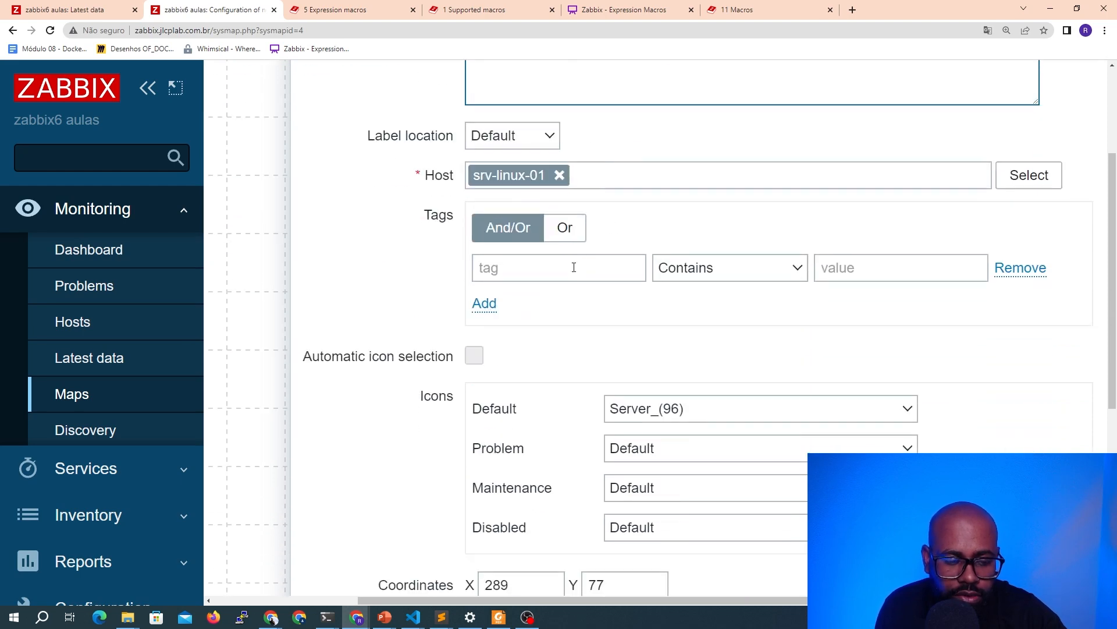
{"action": "left_click", "coordinate": [510, 550]}
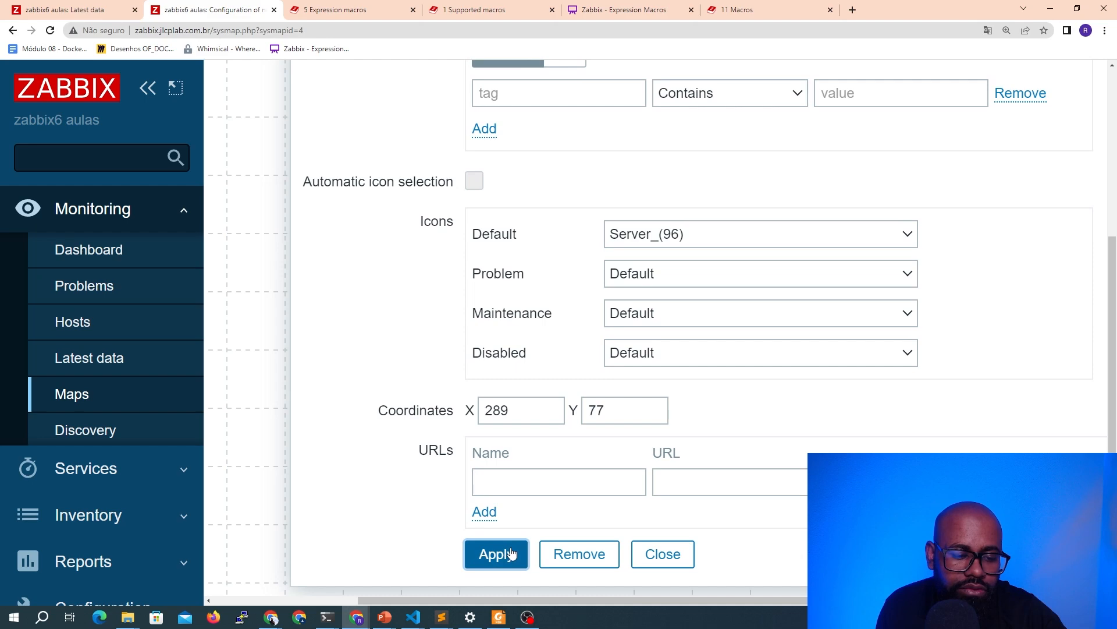
{"action": "left_click", "coordinate": [645, 554]}
{"action": "scroll", "coordinate": [388, 207], "scroll_direction": "up", "scroll_amount": 2}
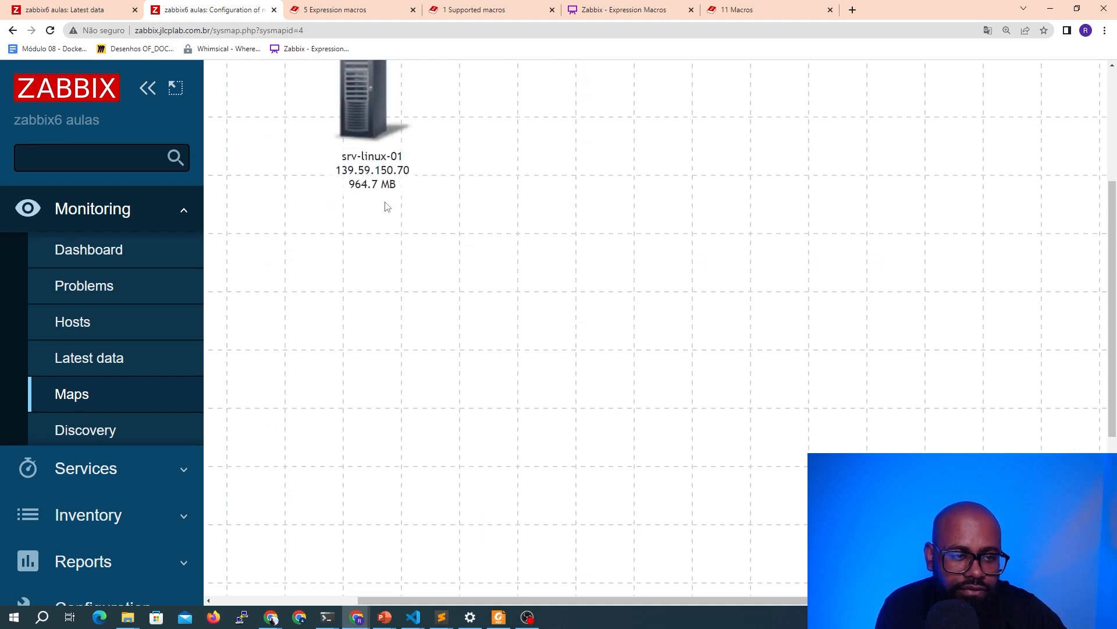
Reopen the host element and prefix the expression macro line with "Total memory: "
{"action": "left_click", "coordinate": [354, 124]}
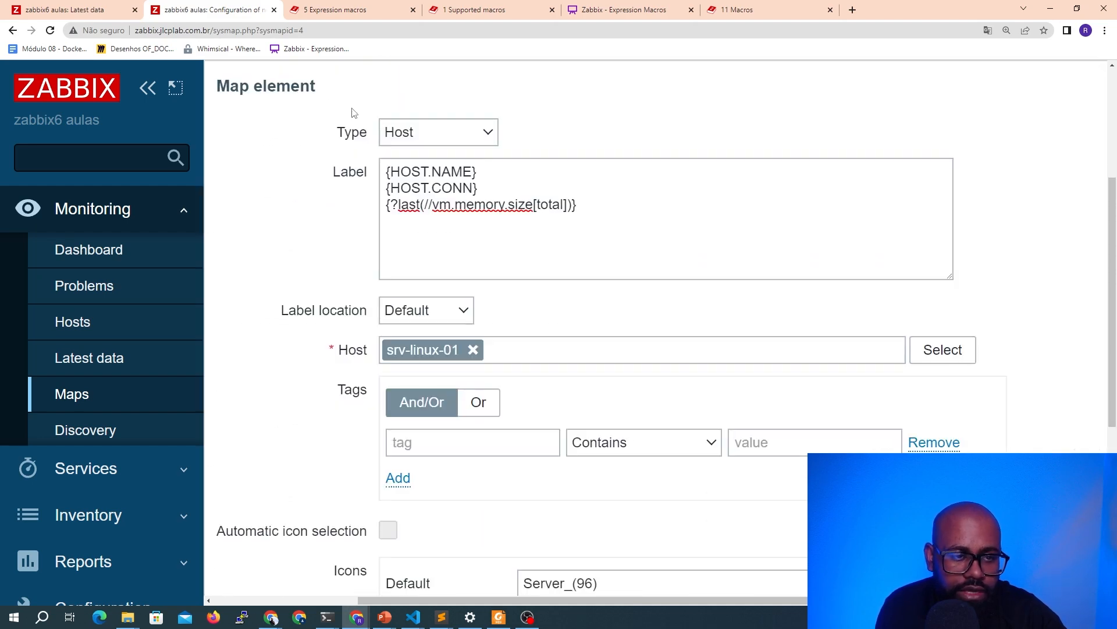
{"action": "left_click", "coordinate": [469, 204]}
{"action": "type", "text": "Total memory:"}
{"action": "left_click", "coordinate": [323, 262]}
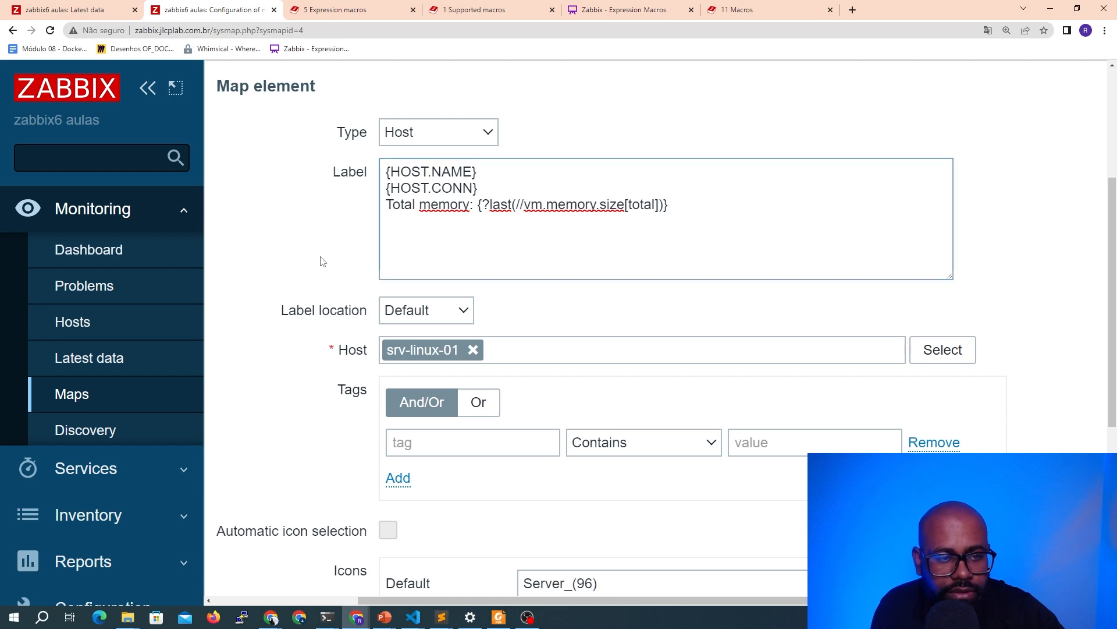
{"action": "left_click", "coordinate": [674, 206]}
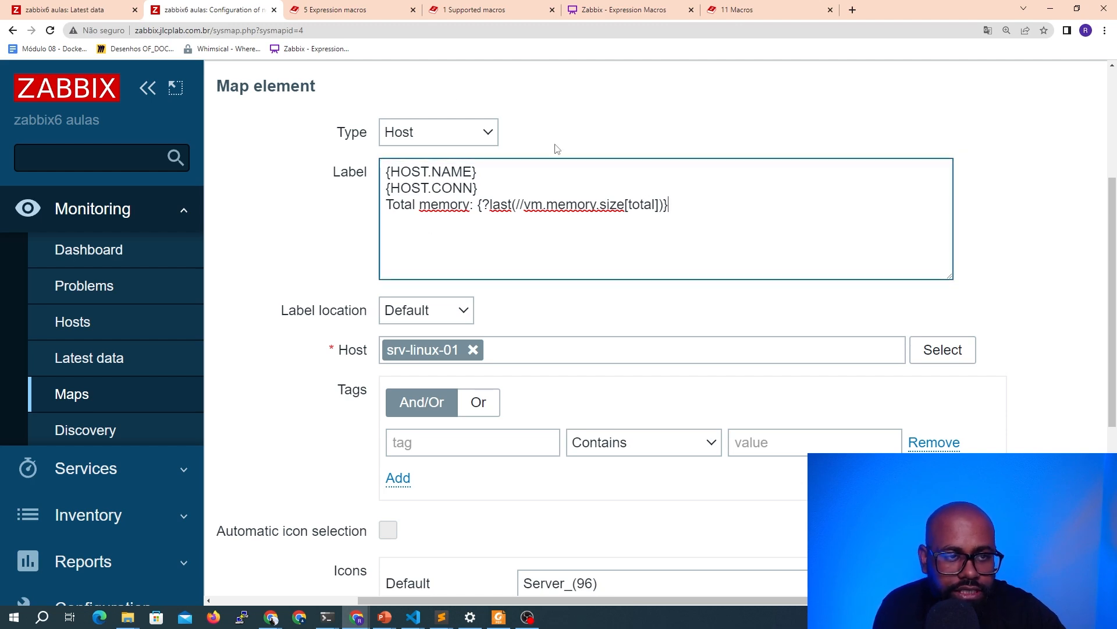
Copy the vm.memory.size[available] item key from the memory items in latest data
{"action": "left_click", "coordinate": [111, 19]}
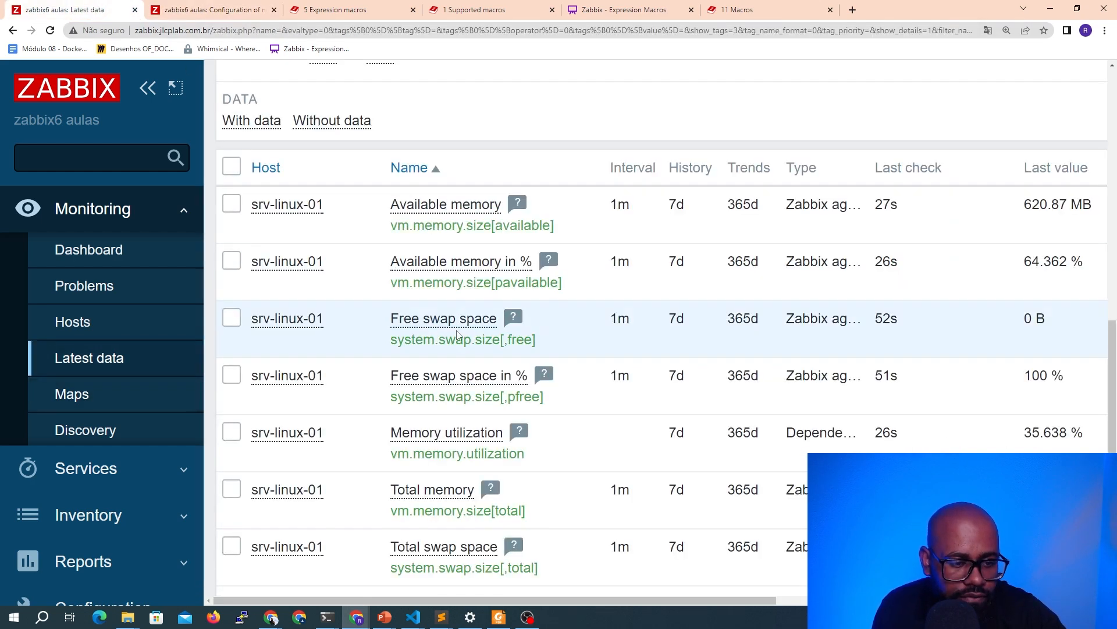
{"action": "scroll", "coordinate": [453, 333], "scroll_direction": "down", "scroll_amount": 1}
{"action": "left_click_drag", "start_coordinate": [539, 408], "coordinate": [390, 395]}
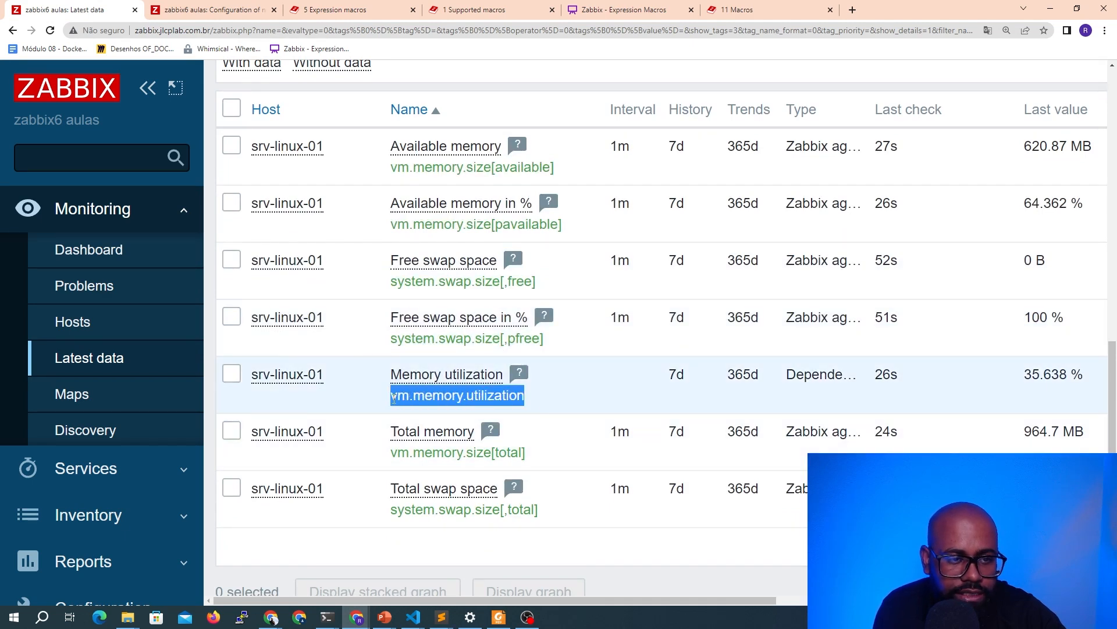
{"action": "left_click_drag", "start_coordinate": [582, 170], "coordinate": [394, 185]}
{"action": "key", "text": "ctrl+c"}
{"action": "left_click", "coordinate": [213, 10]}
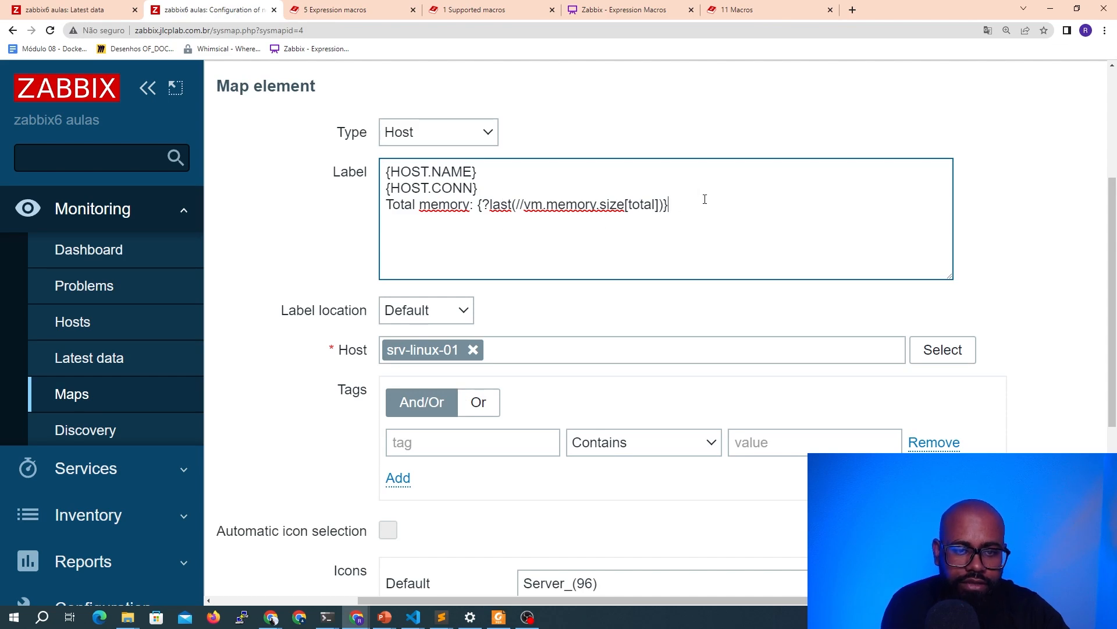
Add a label line "Available memory: {?last(//vm.memory.size[available])}", apply the element and close the form
{"action": "type", "text": "Avail"}
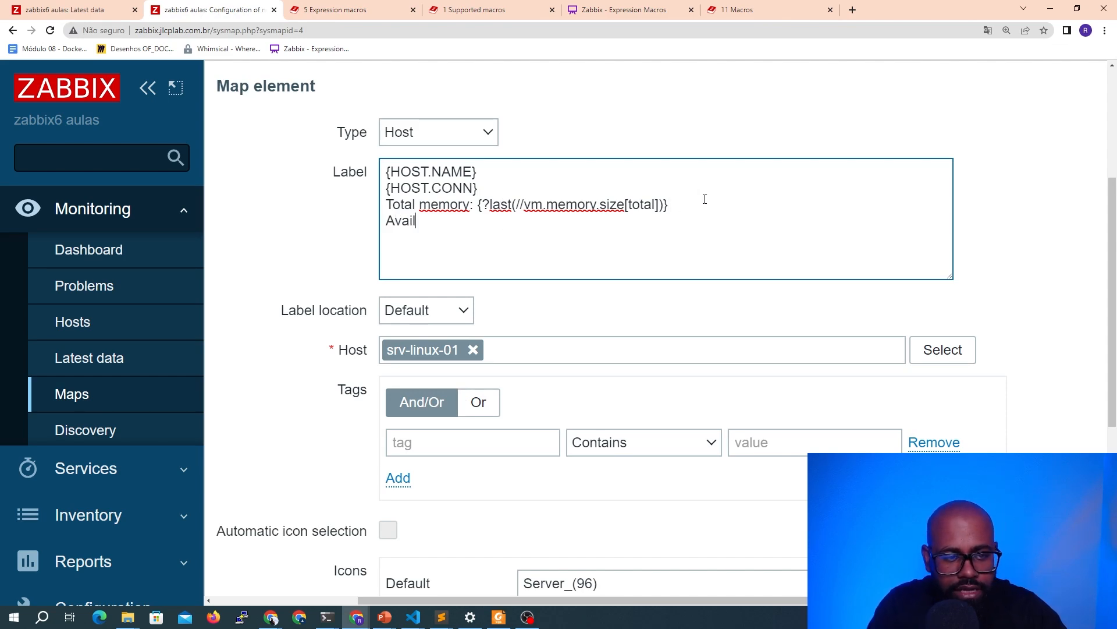
{"action": "type", "text": "able memory: {"}
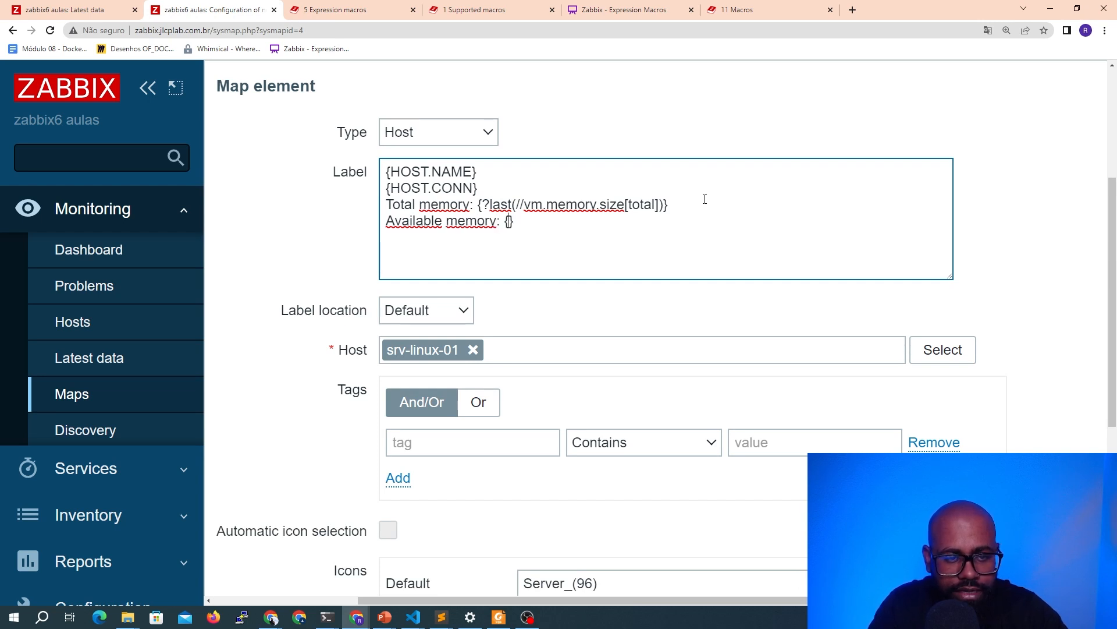
{"action": "type", "text": "?"}
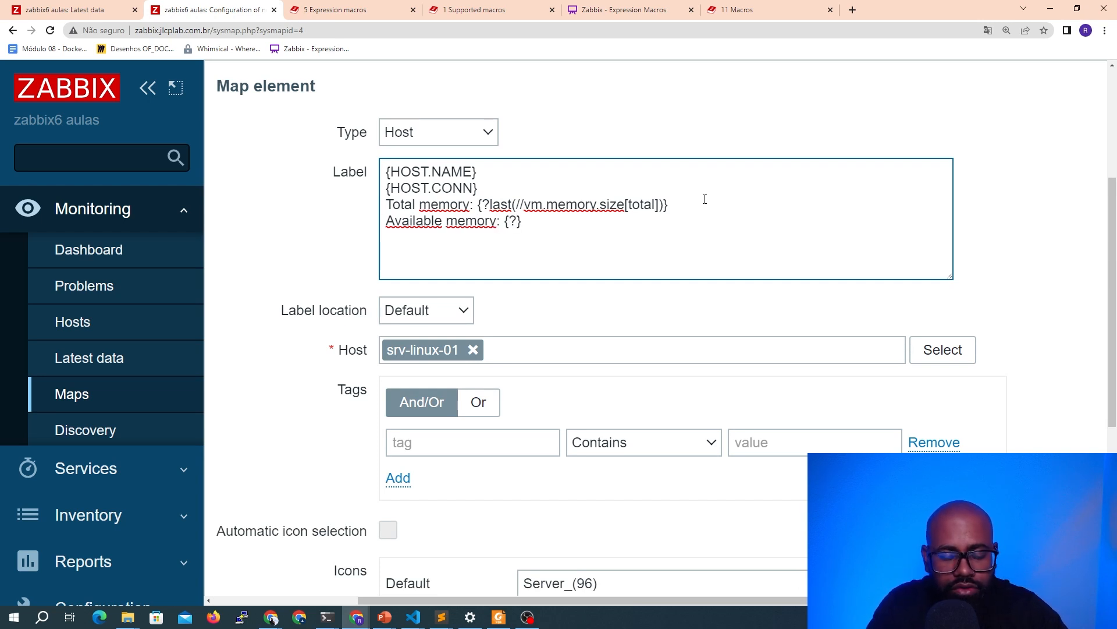
{"action": "type", "text": "last()"}
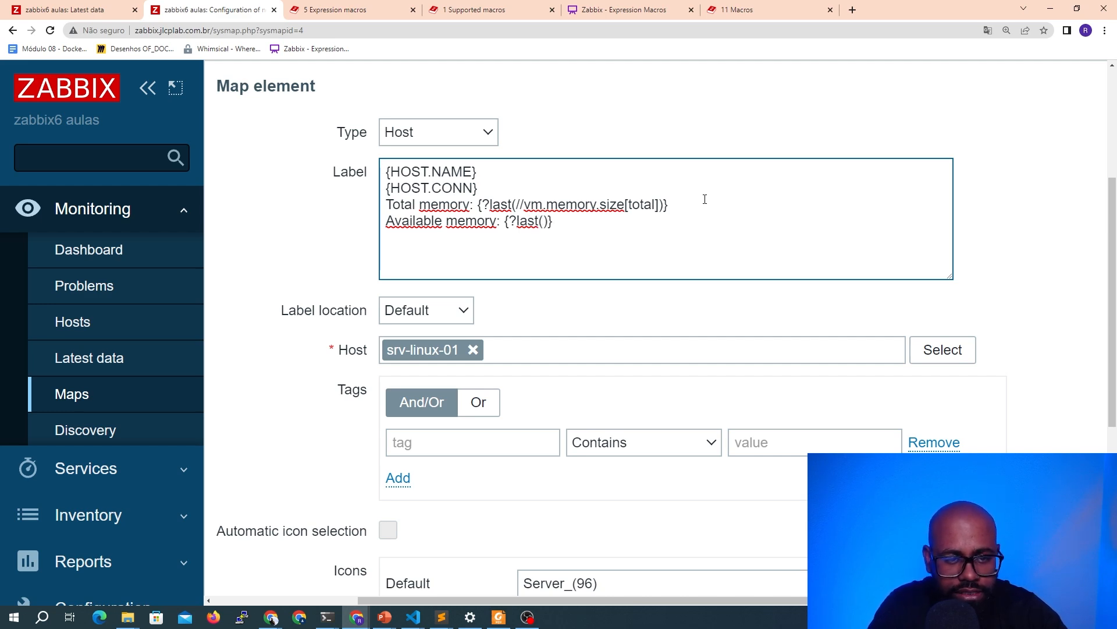
{"action": "type", "text": "//"}
{"action": "key", "text": "ctrl+v"}
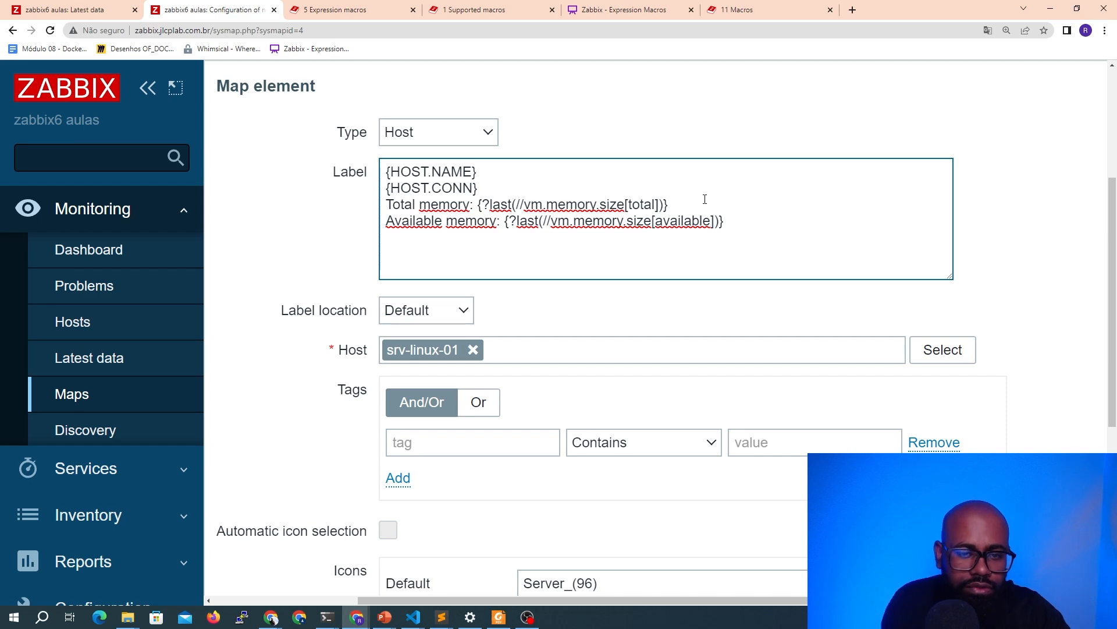
{"action": "scroll", "coordinate": [571, 369], "scroll_direction": "down", "scroll_amount": 5}
{"action": "left_click", "coordinate": [429, 562]}
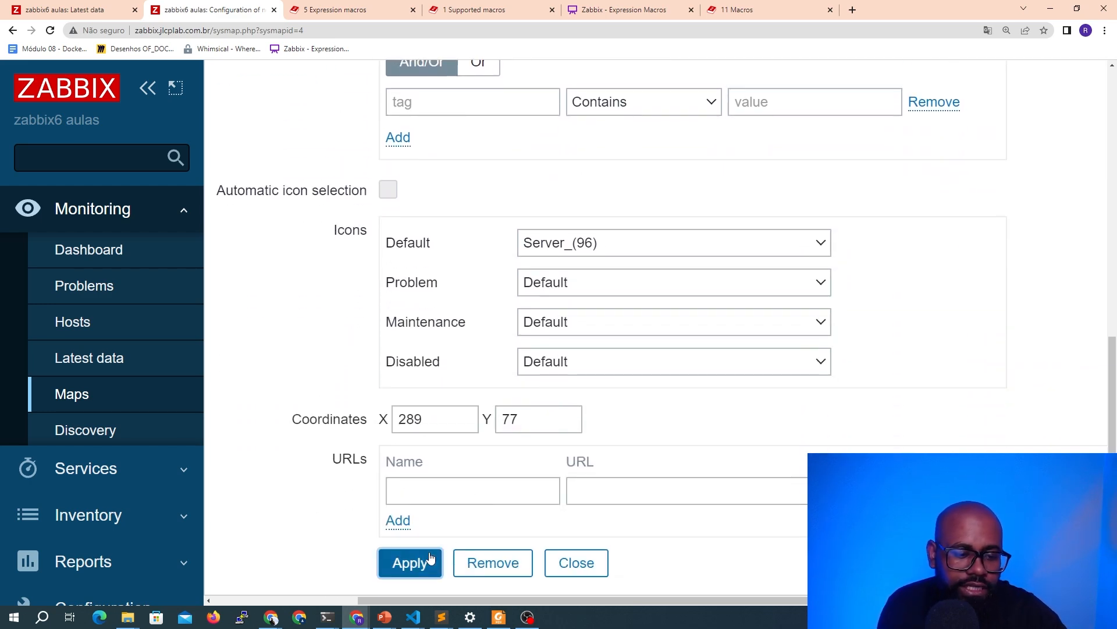
{"action": "left_click", "coordinate": [556, 562]}
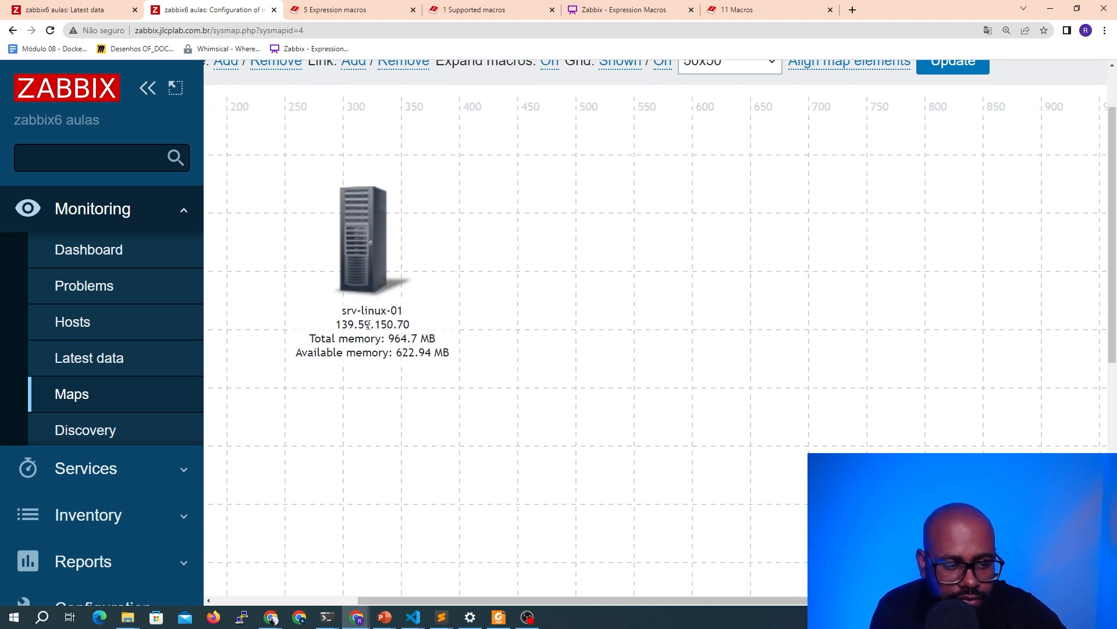
Review the element's expression macro lines against the Usage locations listed in the expression macros documentation
{"action": "left_click", "coordinate": [368, 263]}
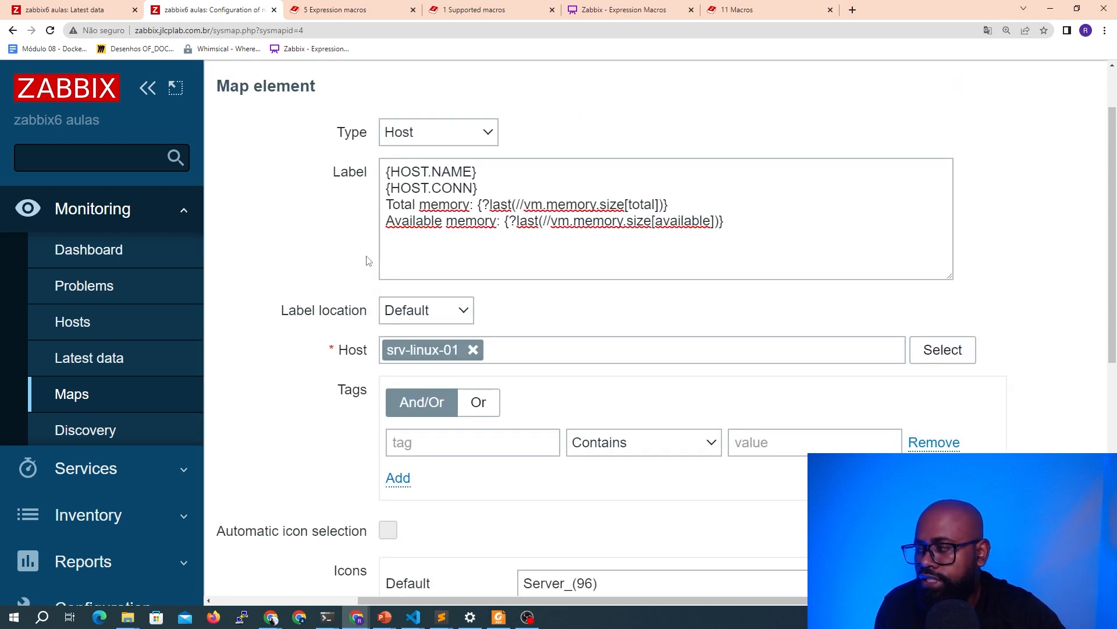
{"action": "left_click_drag", "start_coordinate": [716, 229], "coordinate": [472, 204]}
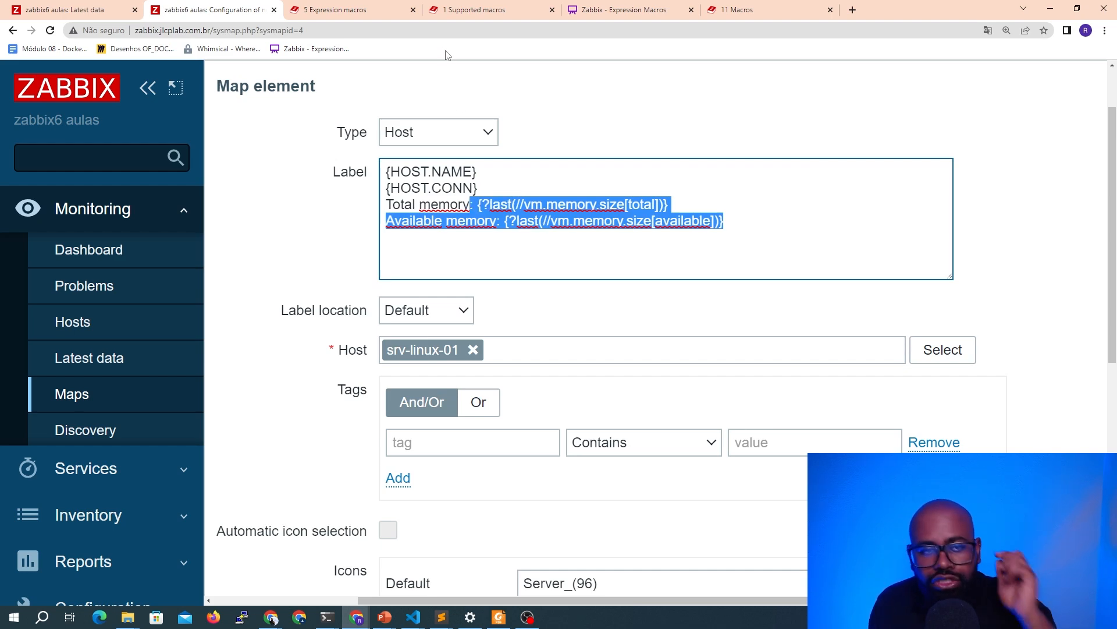
{"action": "left_click", "coordinate": [334, 10]}
{"action": "scroll", "coordinate": [445, 242], "scroll_direction": "down", "scroll_amount": 5}
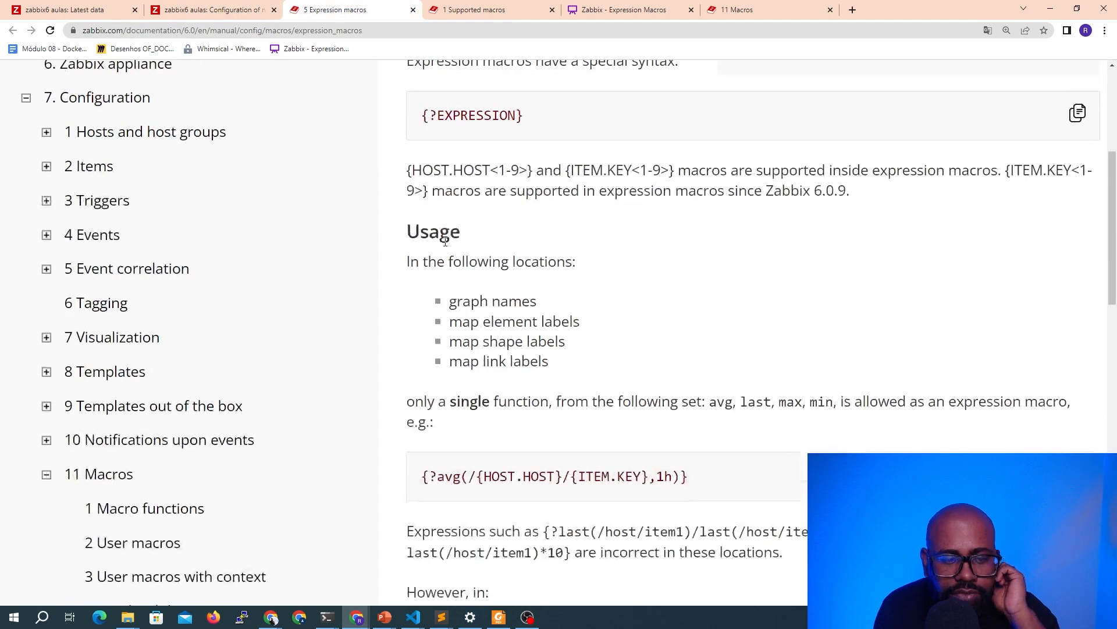
{"action": "scroll", "coordinate": [445, 242], "scroll_direction": "down", "scroll_amount": 1}
{"action": "left_click_drag", "start_coordinate": [450, 245], "coordinate": [545, 263]}
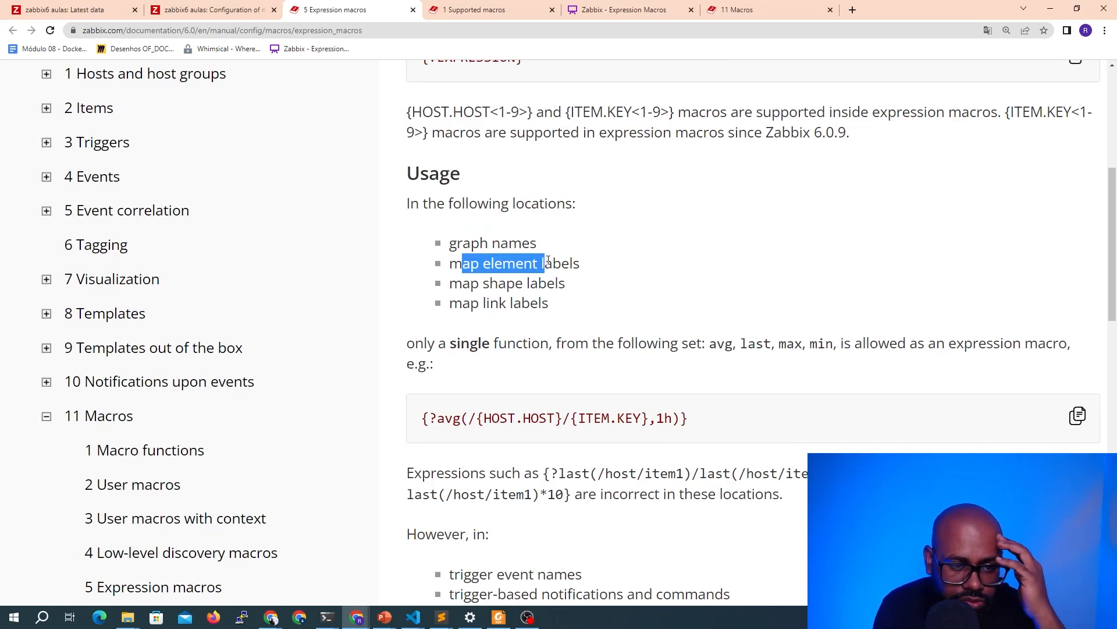
{"action": "left_click_drag", "start_coordinate": [472, 283], "coordinate": [578, 285]}
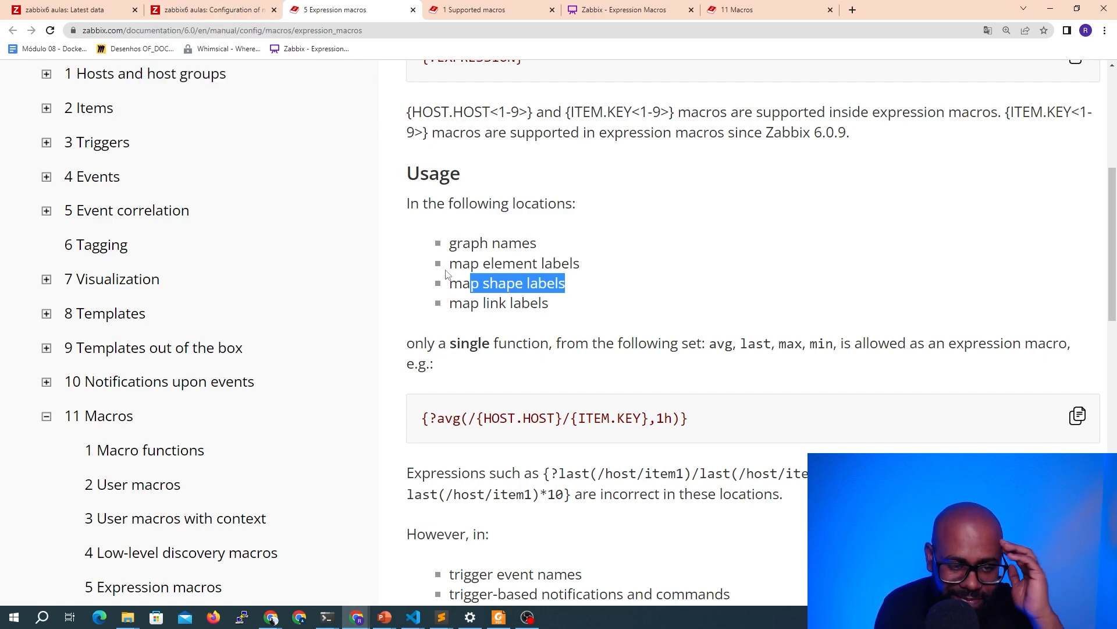
{"action": "left_click_drag", "start_coordinate": [450, 303], "coordinate": [536, 299]}
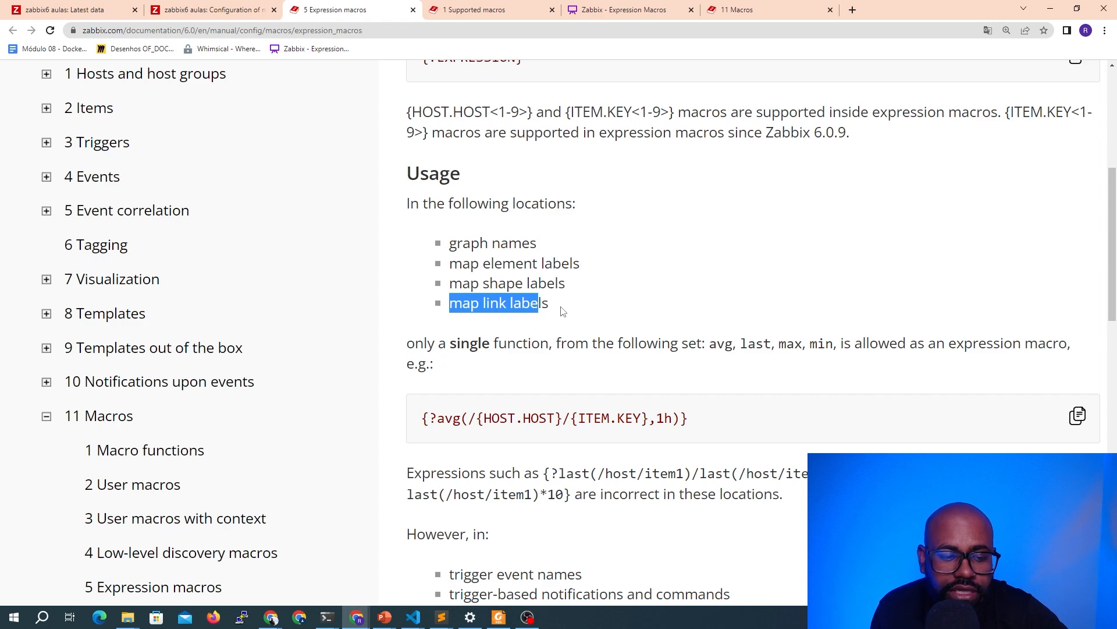
{"action": "key", "text": "ctrl+Page_Up"}
{"action": "key", "text": "ctrl+Page_Up"}
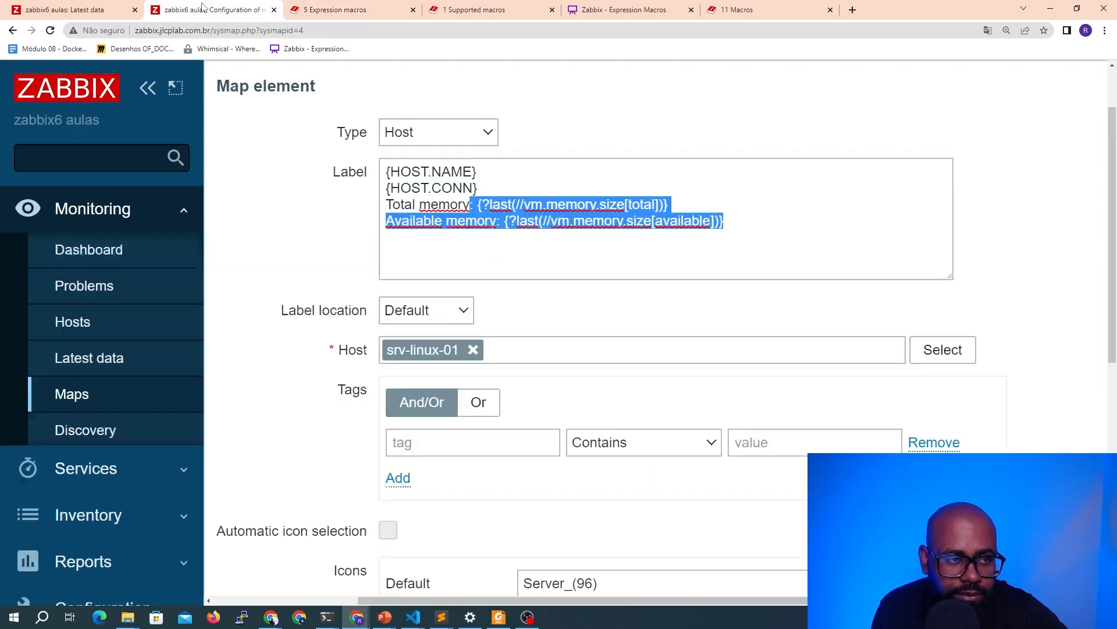
Apply the host element's label changes and view the resulting map labels
{"action": "key", "text": "ctrl+Page_Down"}
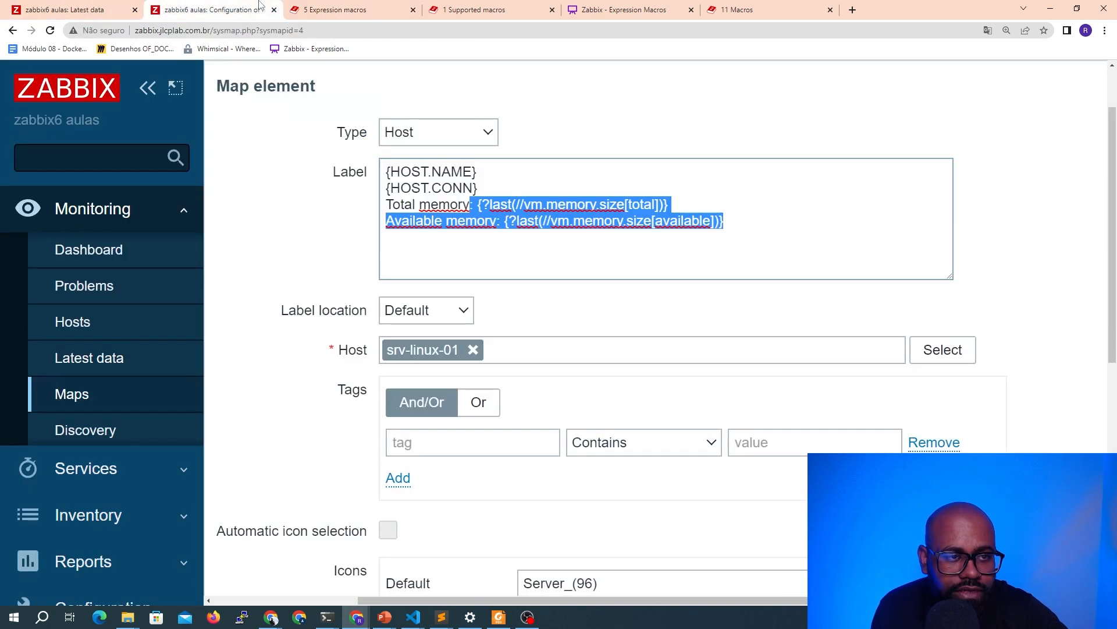
{"action": "scroll", "coordinate": [406, 369], "scroll_direction": "down", "scroll_amount": 8}
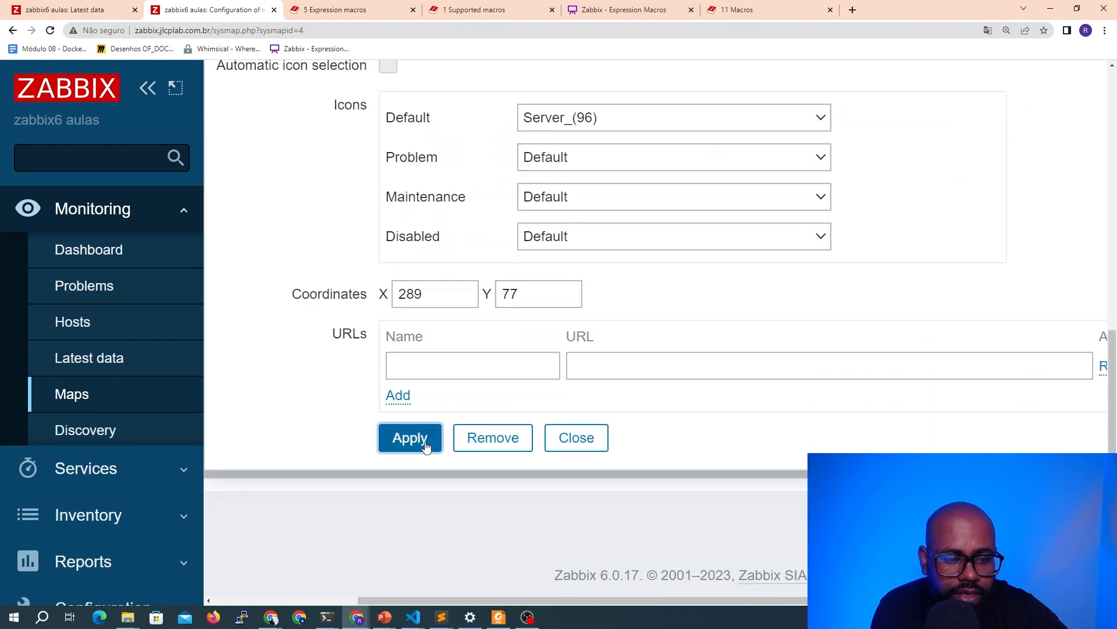
{"action": "left_click", "coordinate": [570, 444]}
{"action": "scroll", "coordinate": [482, 312], "scroll_direction": "down", "scroll_amount": 3}
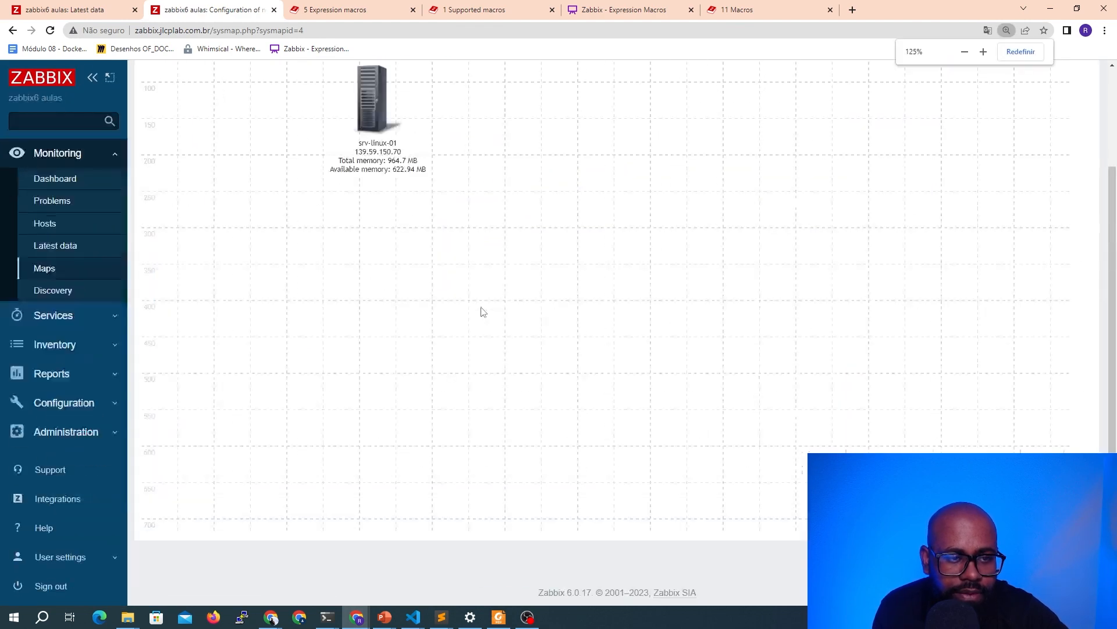
{"action": "scroll", "coordinate": [474, 298], "scroll_direction": "up", "scroll_amount": 1}
{"action": "scroll", "coordinate": [474, 297], "scroll_direction": "down", "scroll_amount": 1}
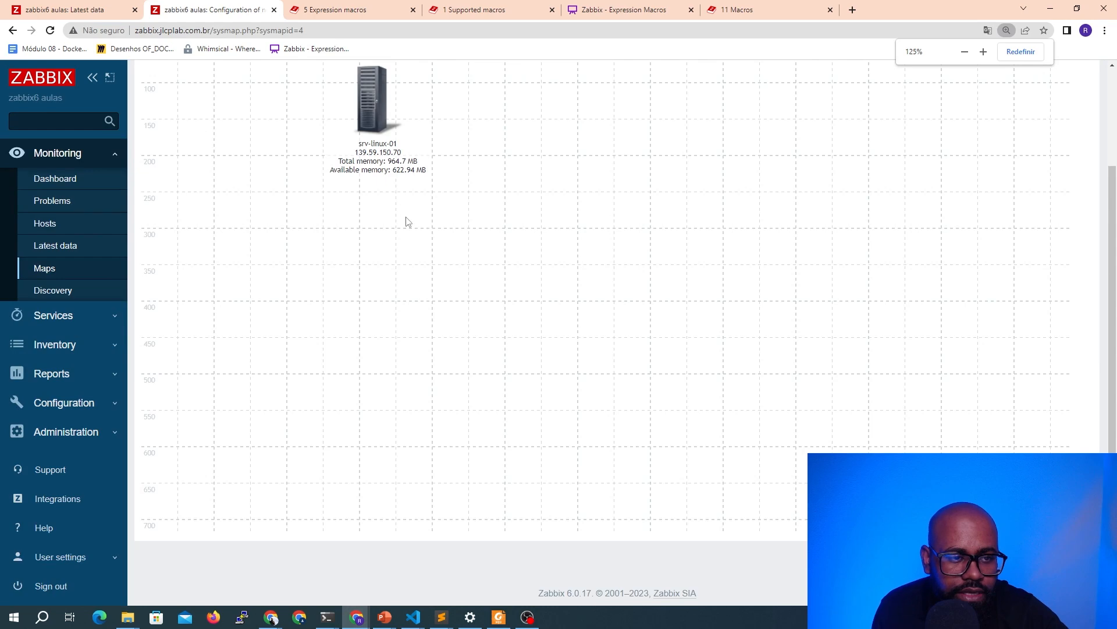
{"action": "scroll", "coordinate": [389, 199], "scroll_direction": "up", "scroll_amount": 2}
Copy the srv-linux-01 host element and paste a duplicate onto the map
{"action": "right_click", "coordinate": [372, 219]}
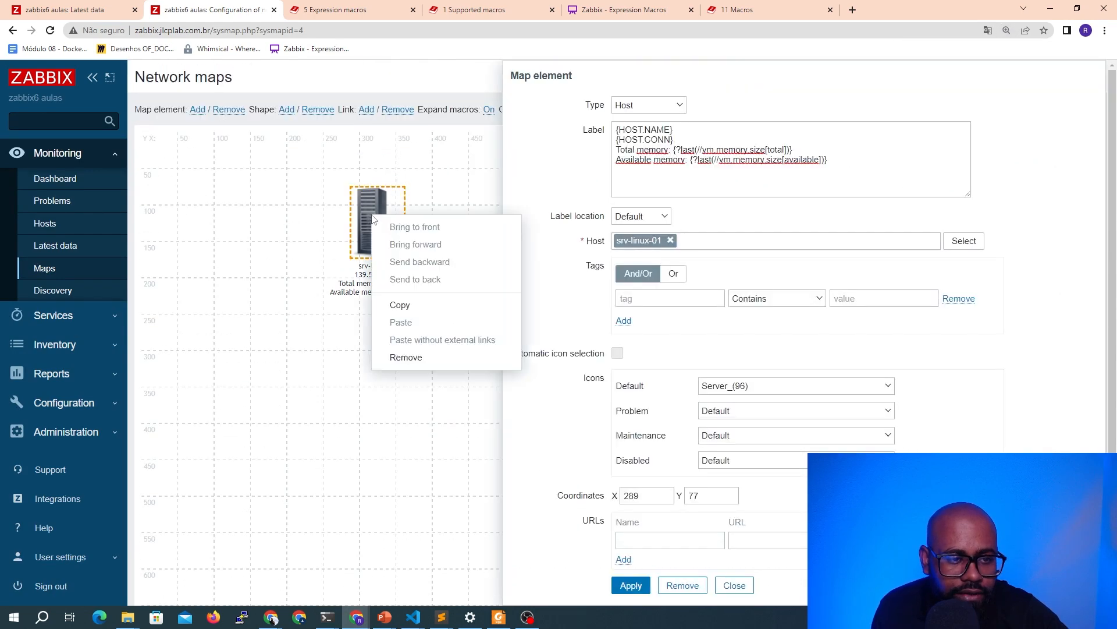
{"action": "left_click", "coordinate": [398, 306]}
{"action": "left_click", "coordinate": [449, 241]}
{"action": "right_click", "coordinate": [449, 241]}
{"action": "left_click", "coordinate": [490, 347]}
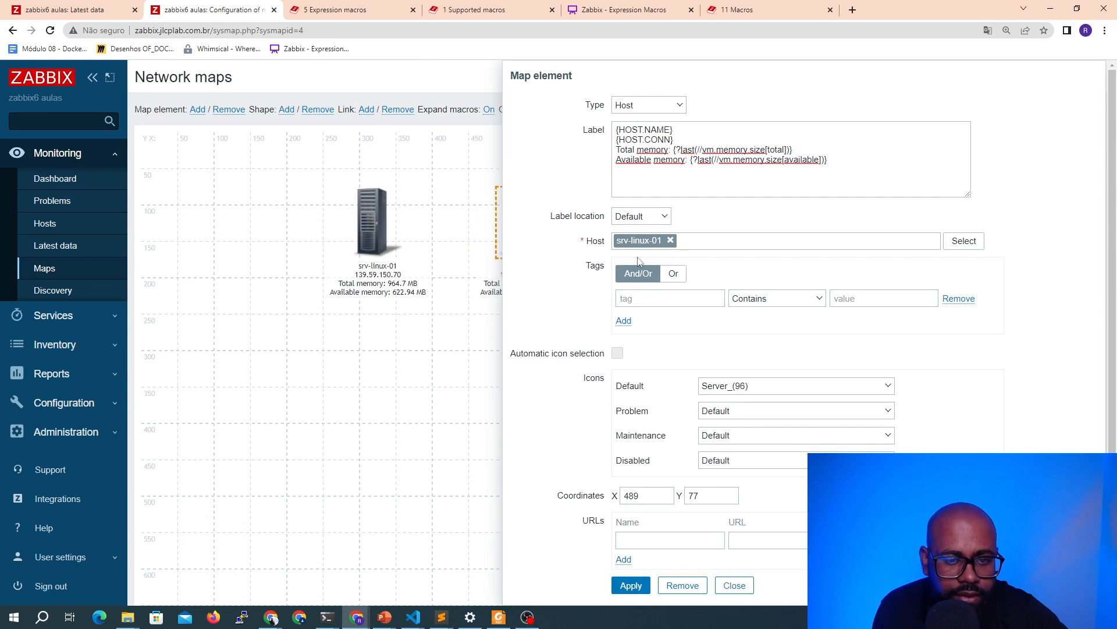
Change the duplicated element's host to srv-linux-02, apply and close the form
{"action": "left_click", "coordinate": [671, 240]}
{"action": "type", "text": "srv"}
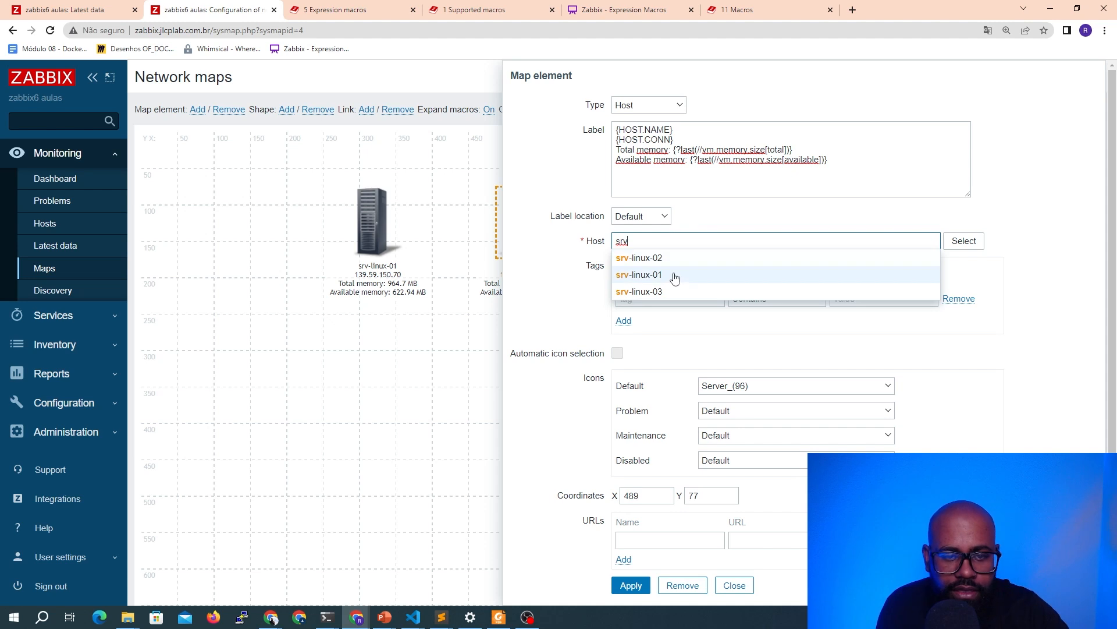
{"action": "left_click", "coordinate": [675, 275]}
{"action": "left_click", "coordinate": [670, 240]}
{"action": "type", "text": "srv"}
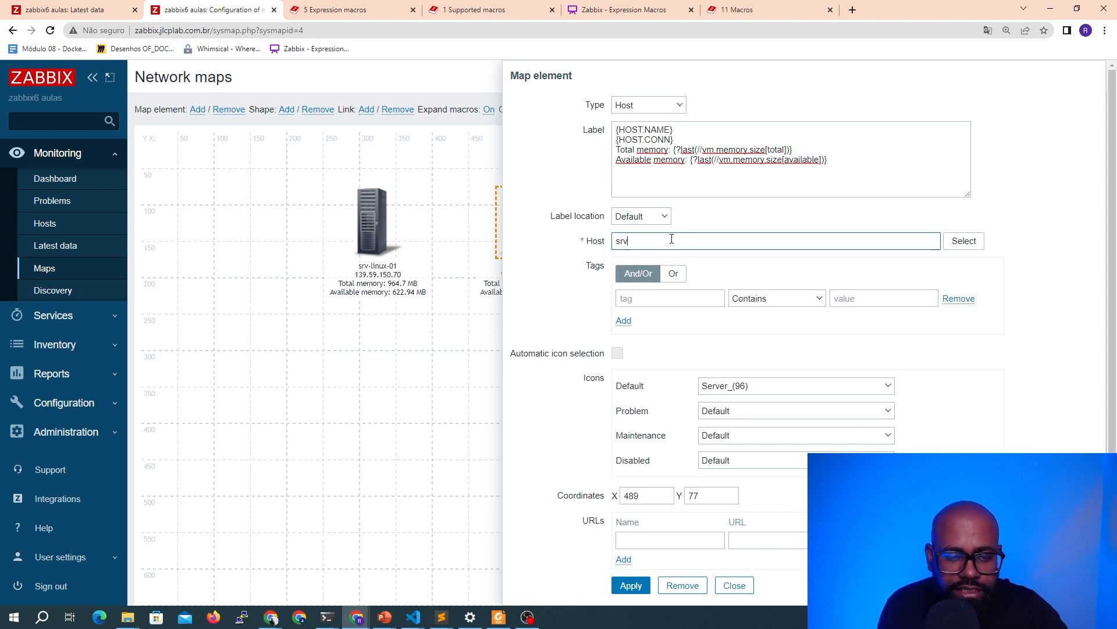
{"action": "left_click", "coordinate": [673, 262]}
{"action": "left_click", "coordinate": [631, 586]}
{"action": "left_click", "coordinate": [734, 585]}
Select both host elements and add a link between them
{"action": "left_click_drag", "start_coordinate": [324, 175], "coordinate": [582, 308]}
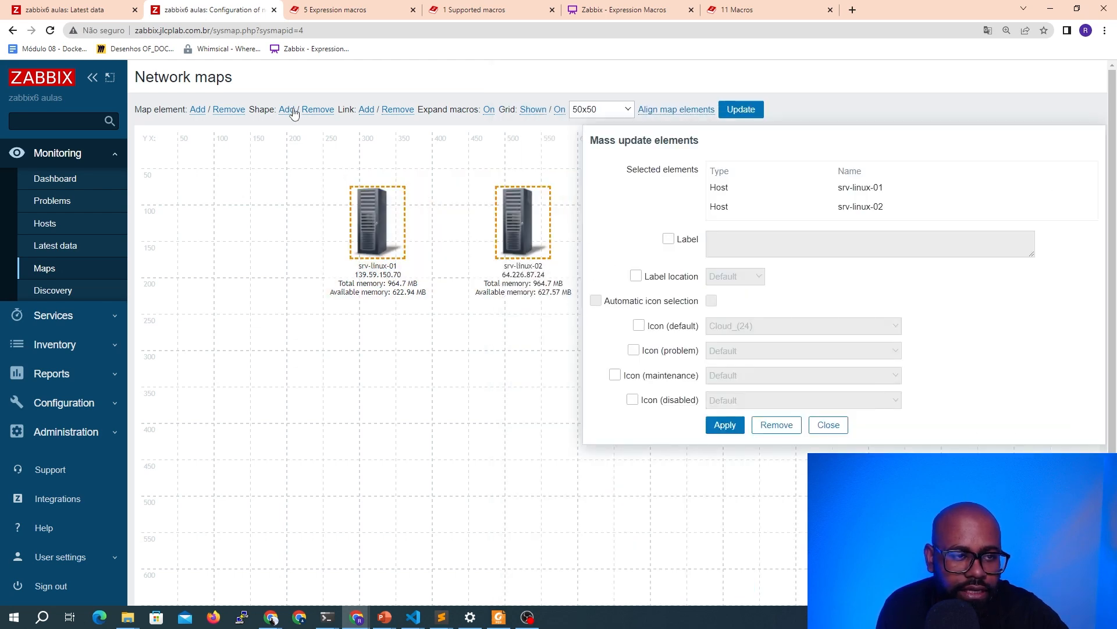
{"action": "left_click", "coordinate": [367, 110]}
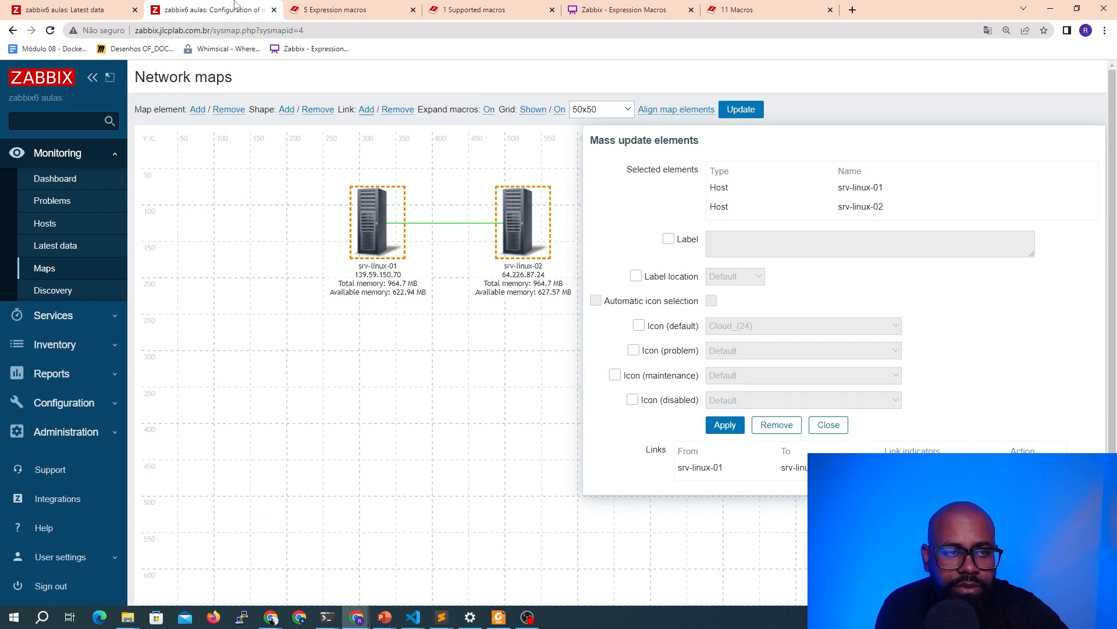
Filter latest data by the network tag and copy the net.if.in["eth0"] item key
{"action": "left_click", "coordinate": [81, 9]}
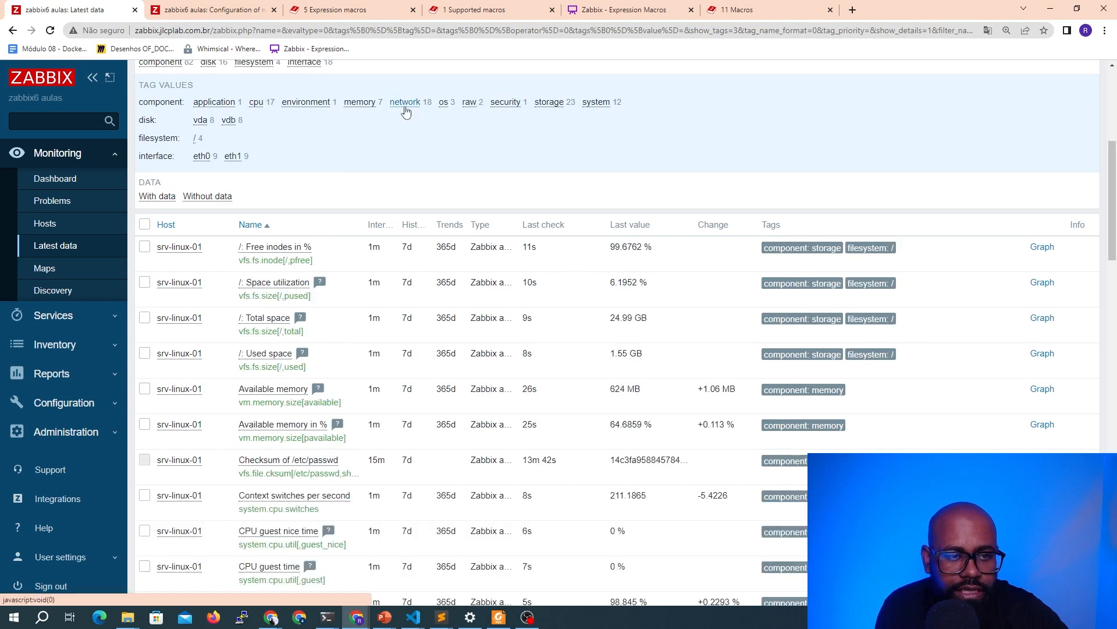
{"action": "left_click", "coordinate": [404, 104]}
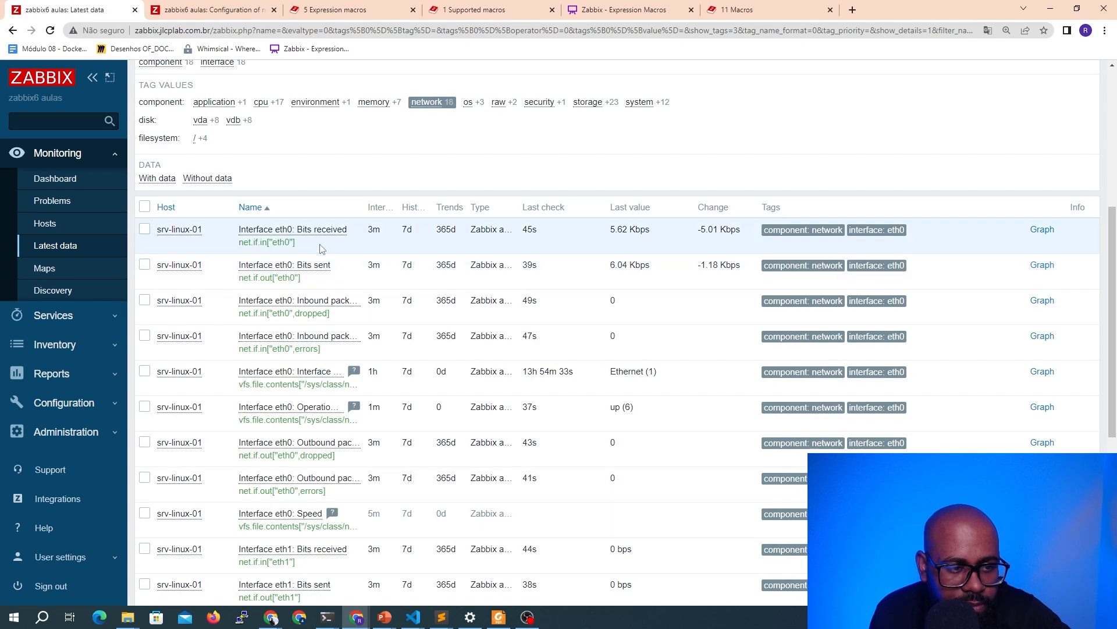
{"action": "scroll", "coordinate": [320, 248], "scroll_direction": "down", "scroll_amount": 5}
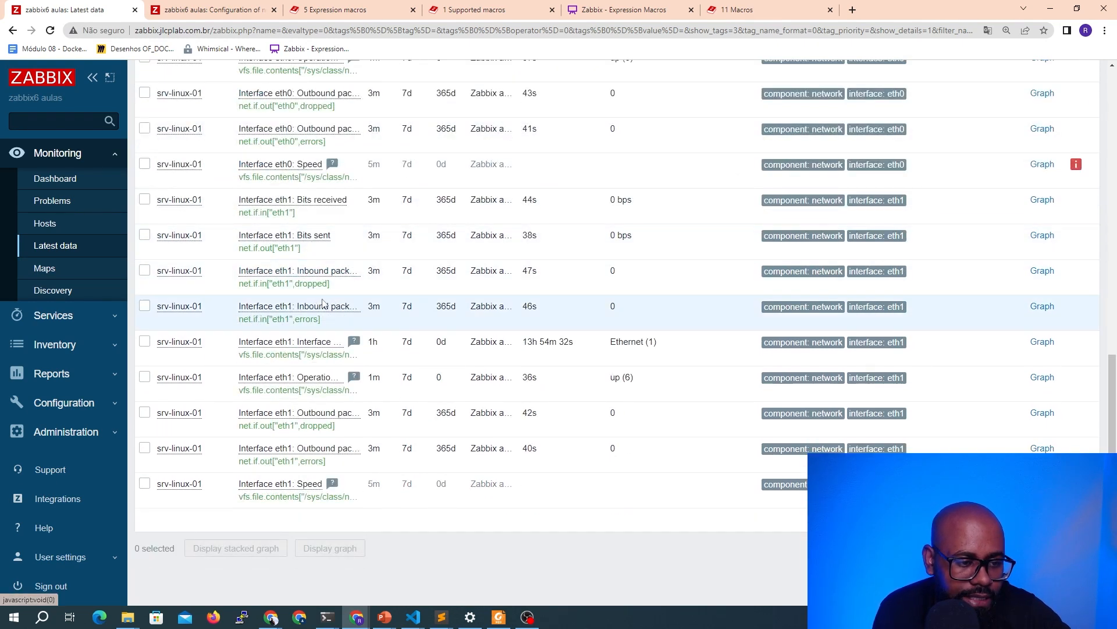
{"action": "scroll", "coordinate": [323, 294], "scroll_direction": "up", "scroll_amount": 4}
{"action": "scroll", "coordinate": [324, 298], "scroll_direction": "up", "scroll_amount": 2}
{"action": "left_click_drag", "start_coordinate": [322, 301], "coordinate": [238, 301]}
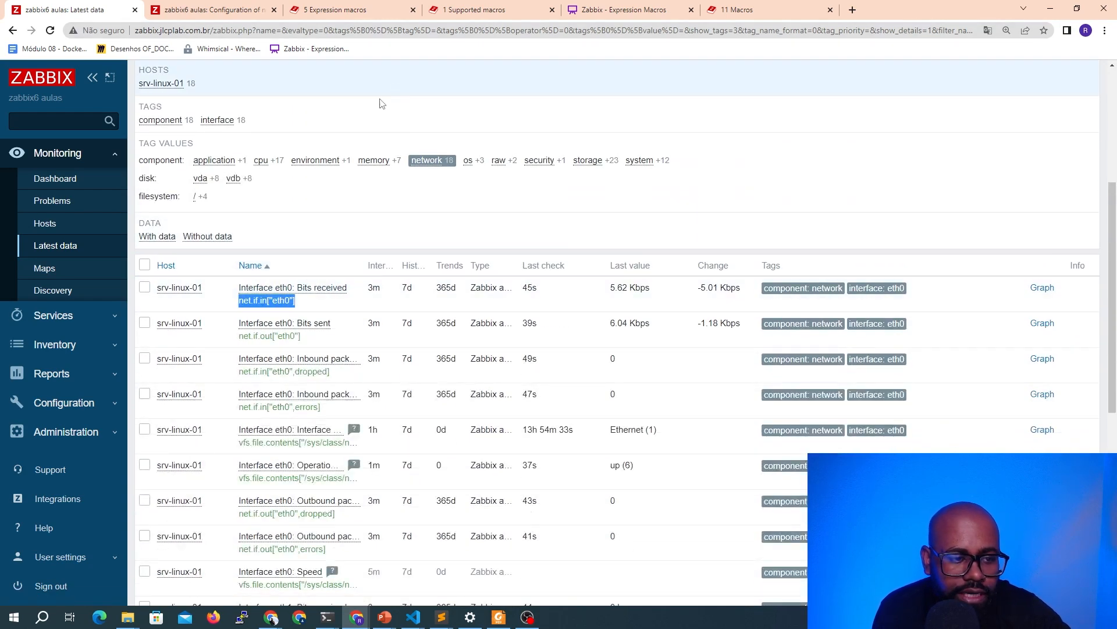
Mass-update both hosts' label to 'Eth0 bits receveid: {?last(/srv-linux01/net.if.in["eth0"])}' and apply it
{"action": "left_click", "coordinate": [224, 10]}
{"action": "left_click", "coordinate": [668, 240]}
{"action": "left_click", "coordinate": [768, 250]}
{"action": "type", "text": "Eth0"}
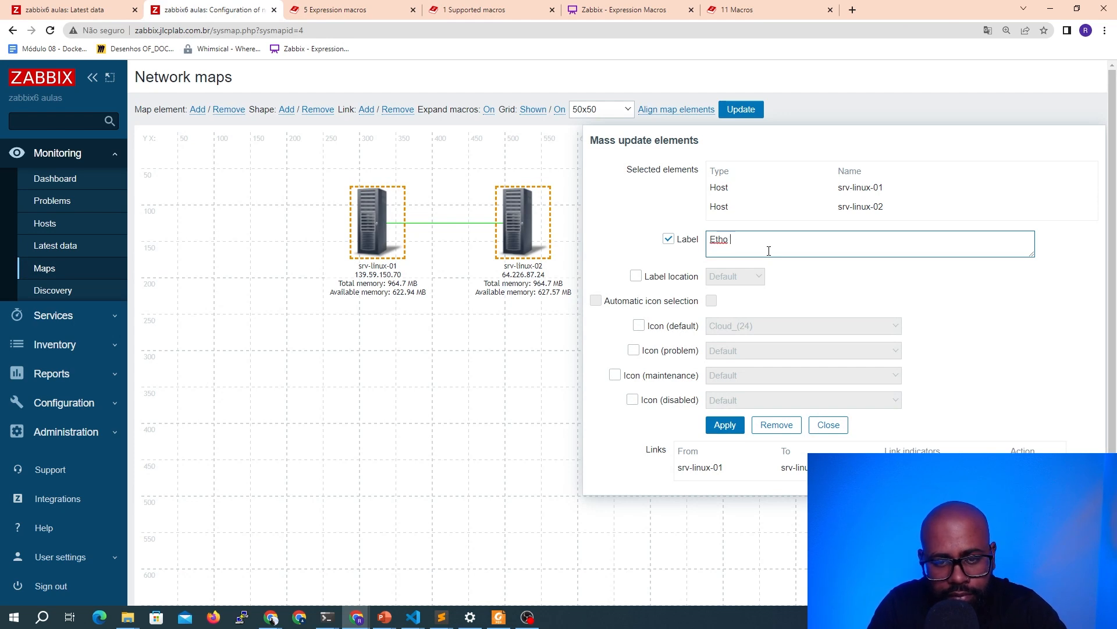
{"action": "type", "text": " b"}
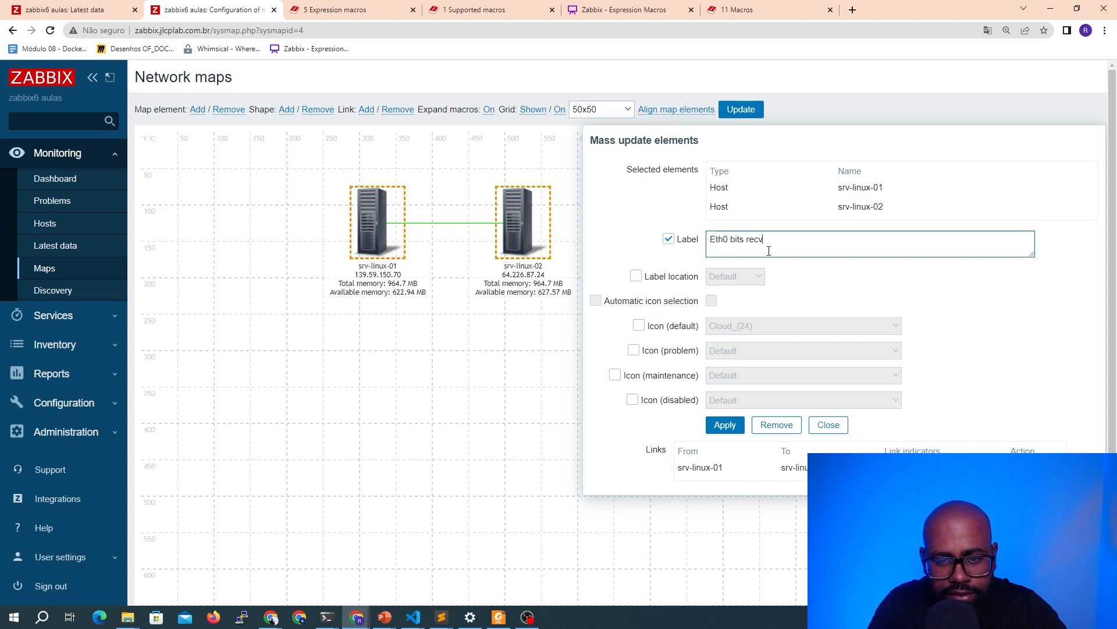
{"action": "type", "text": "its receveid"}
{"action": "left_click", "coordinate": [57, 8]}
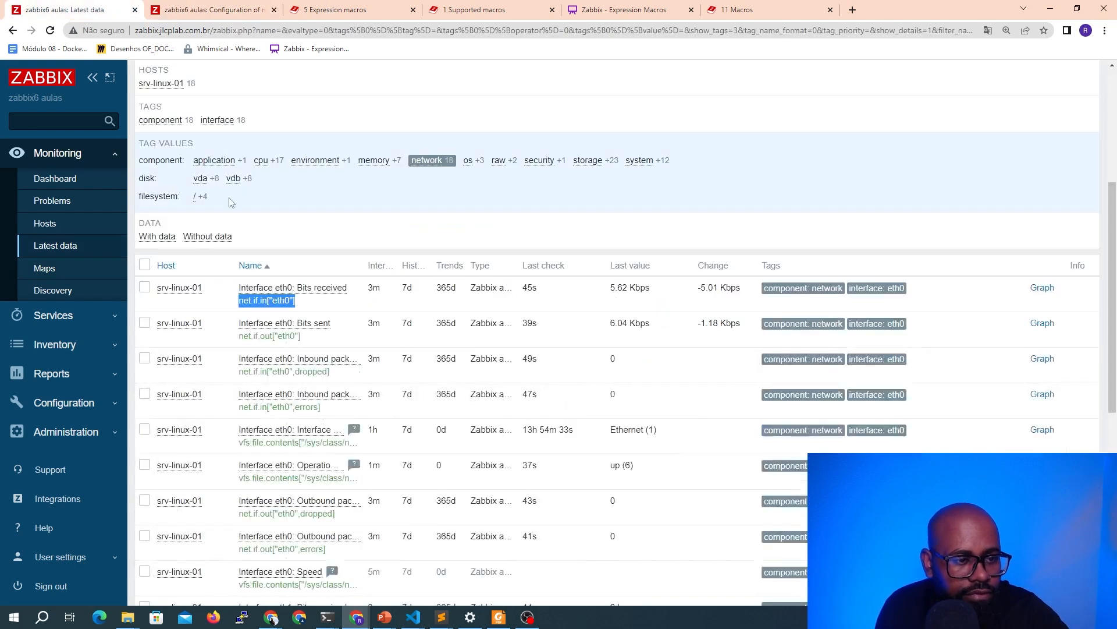
{"action": "left_click", "coordinate": [209, 9]}
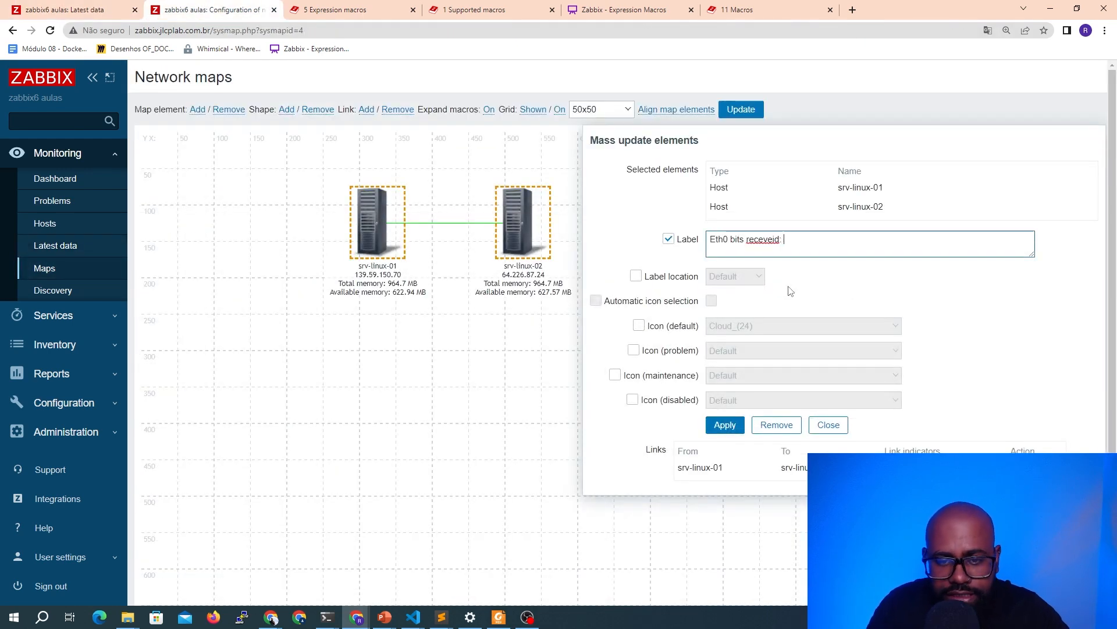
{"action": "key", "text": "Left"}
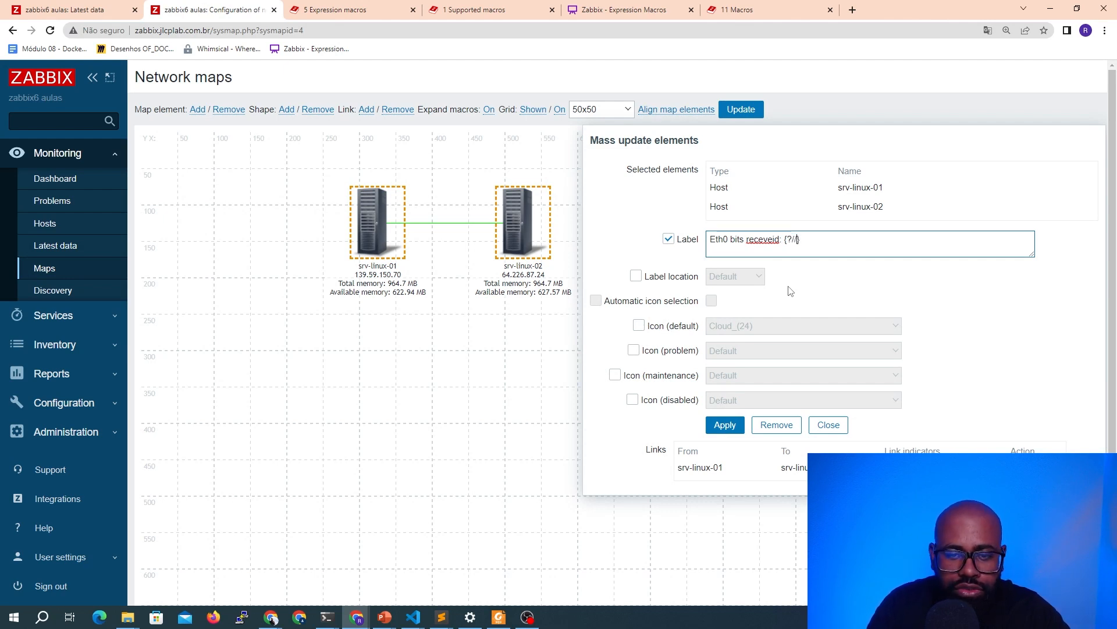
{"action": "type", "text": "?/srv-linux01/"}
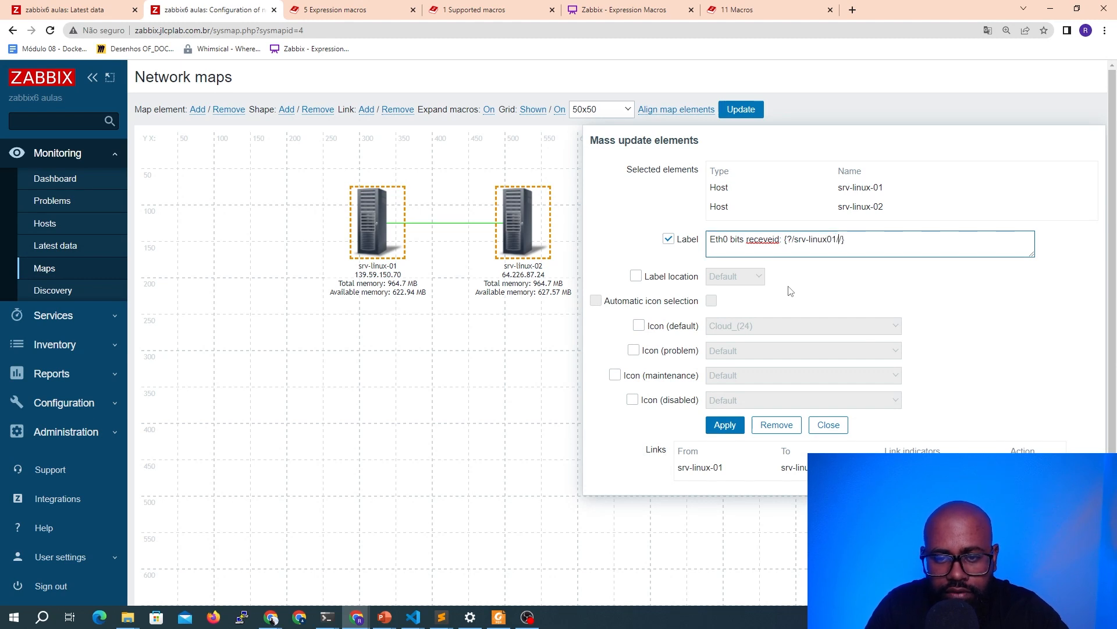
{"action": "key", "text": "ctrl+v"}
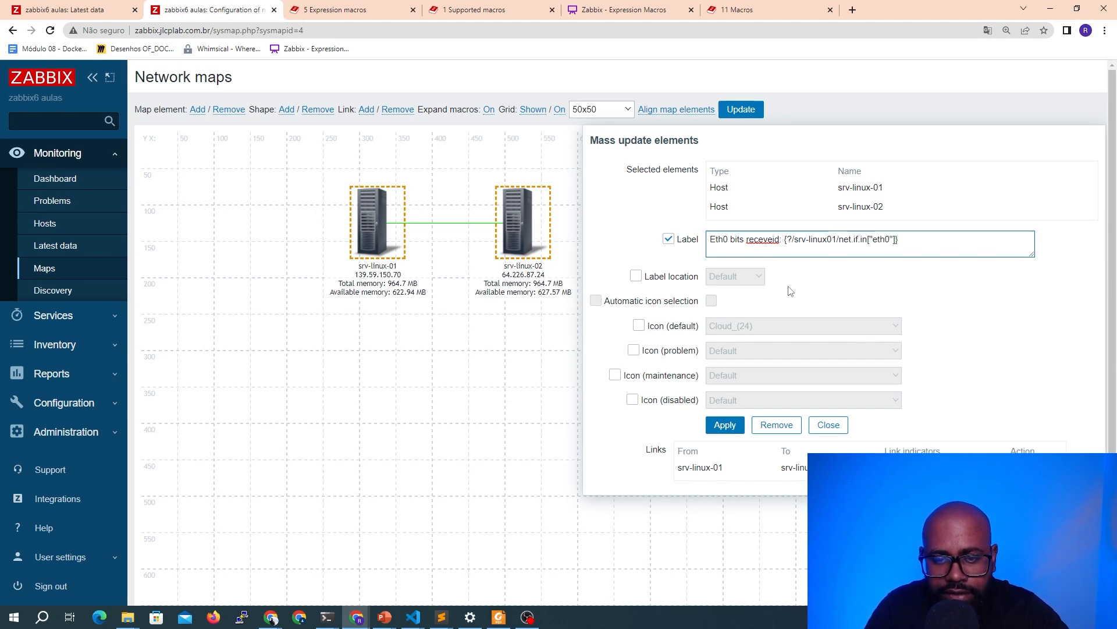
{"action": "key", "text": "Left"}
{"action": "key", "text": "Left"}
{"action": "key", "text": "Left"}
{"action": "key", "text": "Left"}
{"action": "key", "text": "Left"}
{"action": "key", "text": "Left"}
{"action": "key", "text": "Left"}
{"action": "key", "text": "Left"}
{"action": "key", "text": "Left"}
{"action": "key", "text": "Left"}
{"action": "key", "text": "Left"}
{"action": "key", "text": "Left"}
{"action": "key", "text": "Left"}
{"action": "key", "text": "Left"}
{"action": "key", "text": "Left"}
{"action": "key", "text": "Left"}
{"action": "type", "text": "last("}
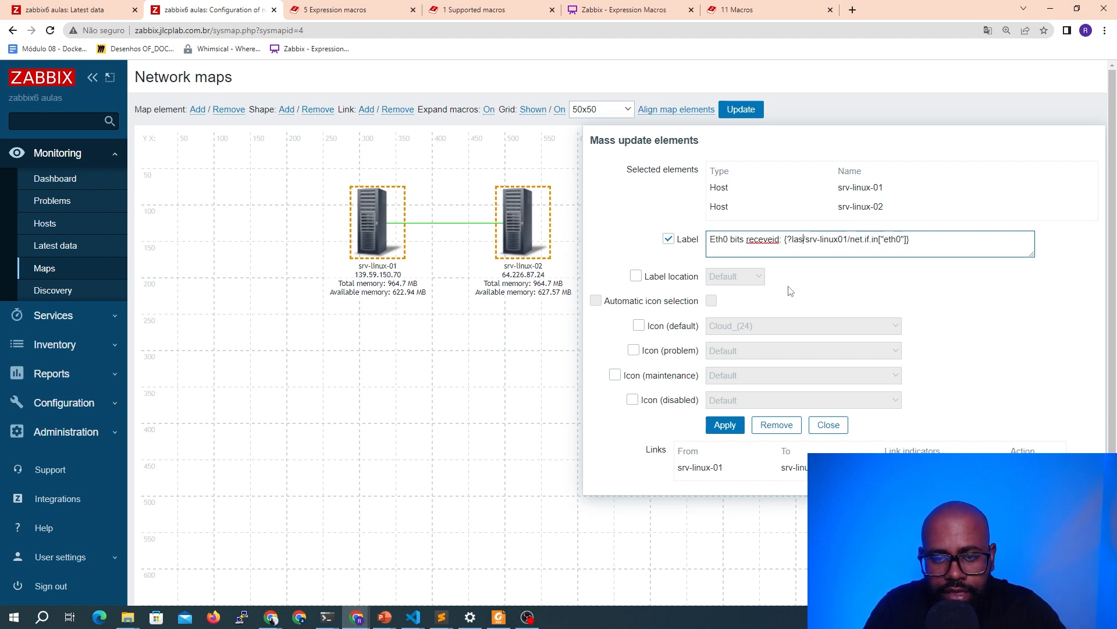
{"action": "type", "text": ")"}
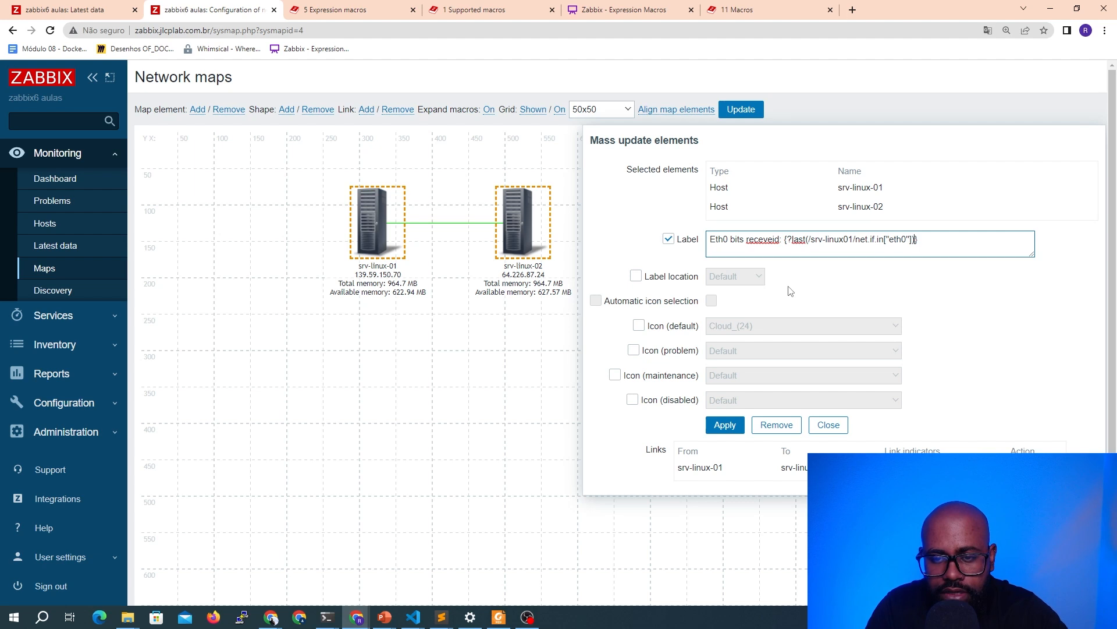
{"action": "left_click", "coordinate": [724, 428]}
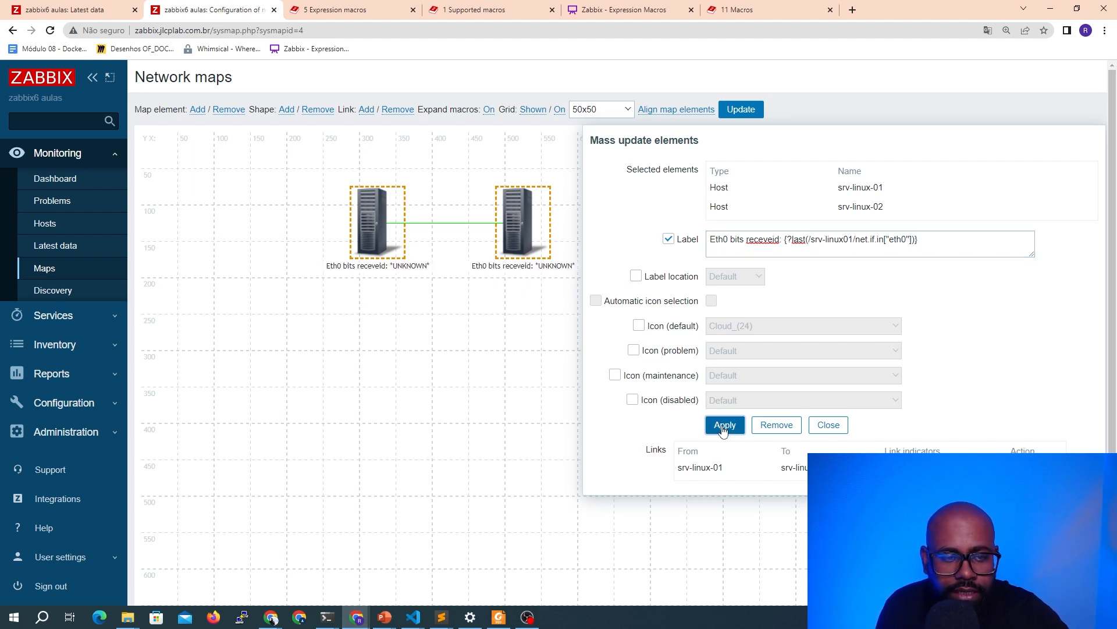
Clear the mass-update label text, apply the empty label to both hosts and close the form
{"action": "left_click", "coordinate": [846, 249]}
{"action": "key", "text": "ctrl+a"}
{"action": "key", "text": "BackSpace"}
{"action": "left_click", "coordinate": [725, 425]}
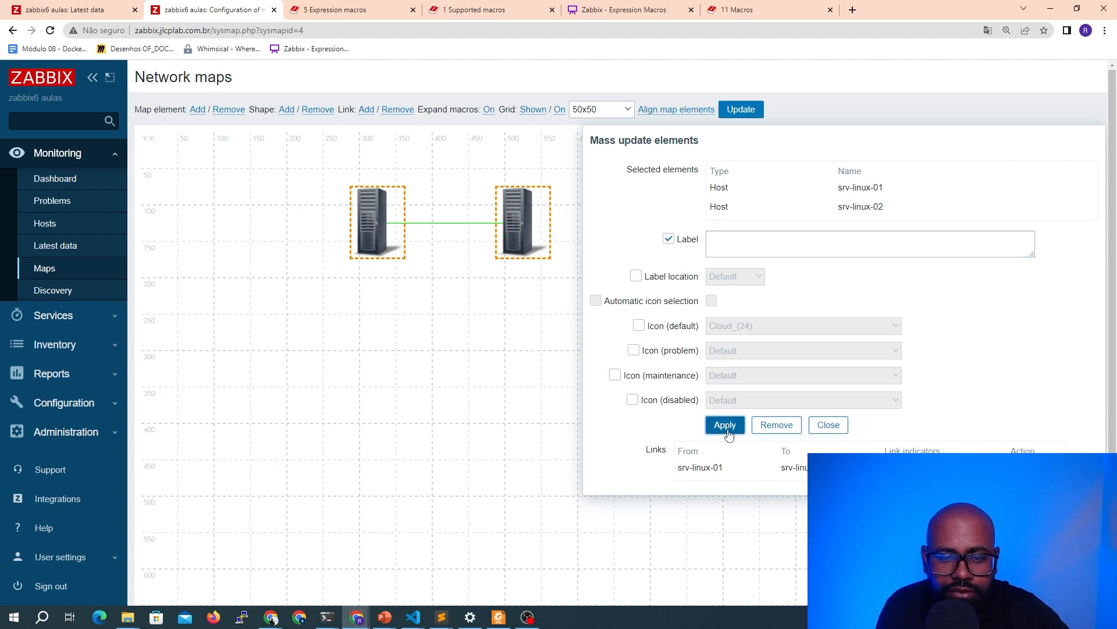
{"action": "left_click", "coordinate": [831, 424]}
Edit the link between the hosts, paste the Eth0 bits receveid expression macro as its label and apply
{"action": "left_click_drag", "start_coordinate": [319, 179], "coordinate": [603, 271]}
{"action": "scroll", "coordinate": [831, 387], "scroll_direction": "down", "scroll_amount": 3}
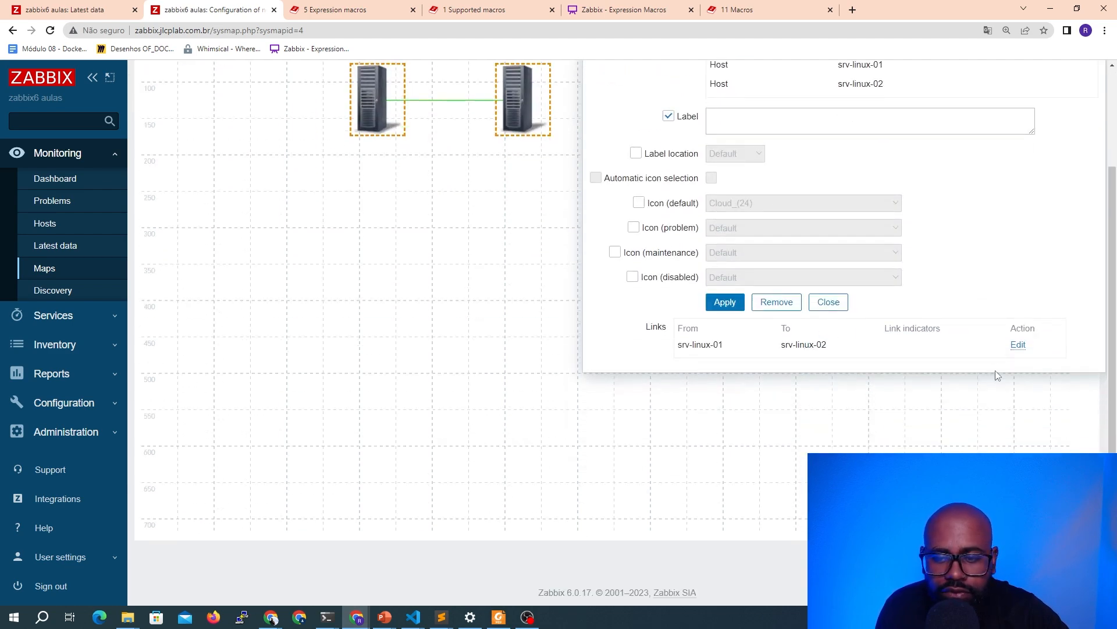
{"action": "left_click", "coordinate": [1018, 345]}
{"action": "left_click", "coordinate": [755, 375]}
{"action": "key", "text": "ctrl+v"}
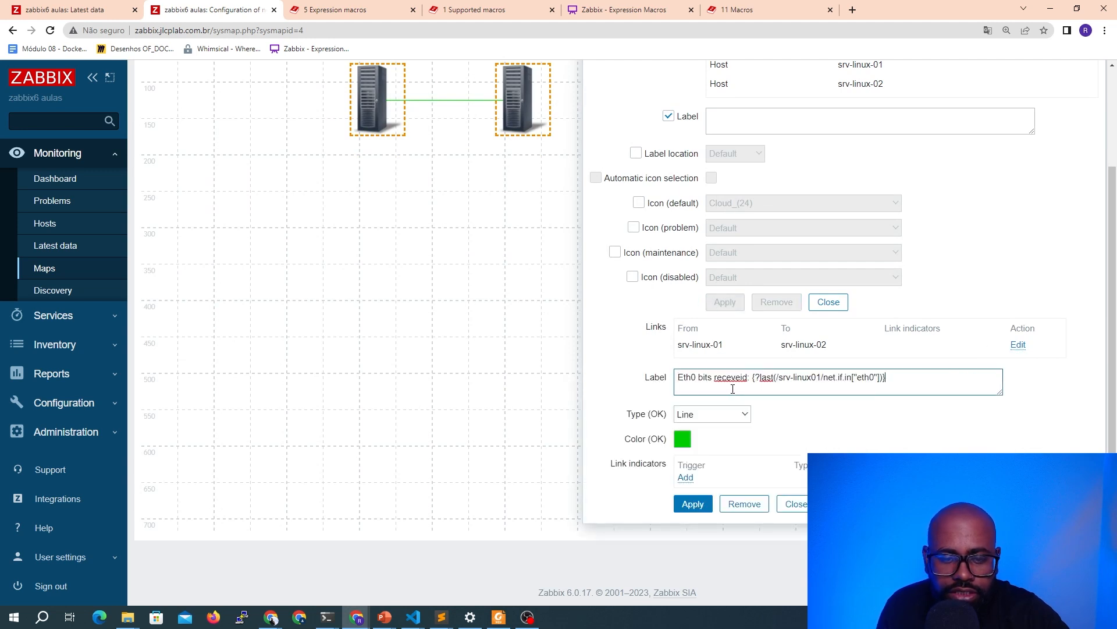
{"action": "left_click", "coordinate": [707, 503]}
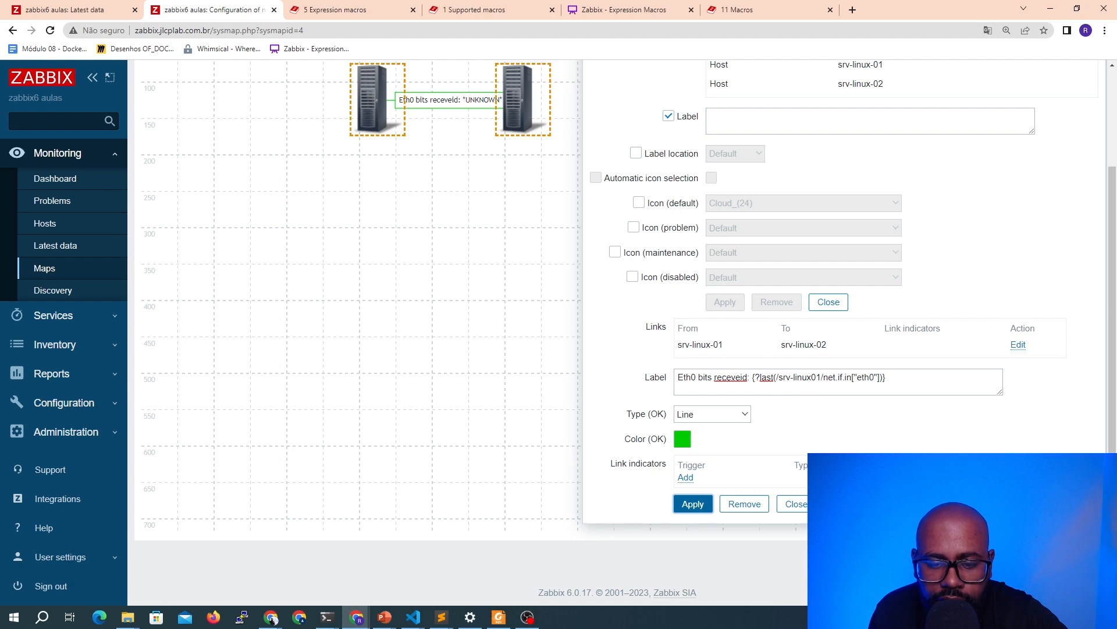
{"action": "left_click", "coordinate": [795, 503]}
{"action": "left_click", "coordinate": [828, 301]}
Move the srv-linux-02 element further right and mass-set both hosts' labels to {HOST.NAME}
{"action": "left_click_drag", "start_coordinate": [516, 112], "coordinate": [581, 112]}
{"action": "left_click", "coordinate": [663, 149]}
{"action": "left_click", "coordinate": [441, 138]}
{"action": "left_click", "coordinate": [356, 95]}
{"action": "left_click", "coordinate": [605, 95], "text": "ctrl"}
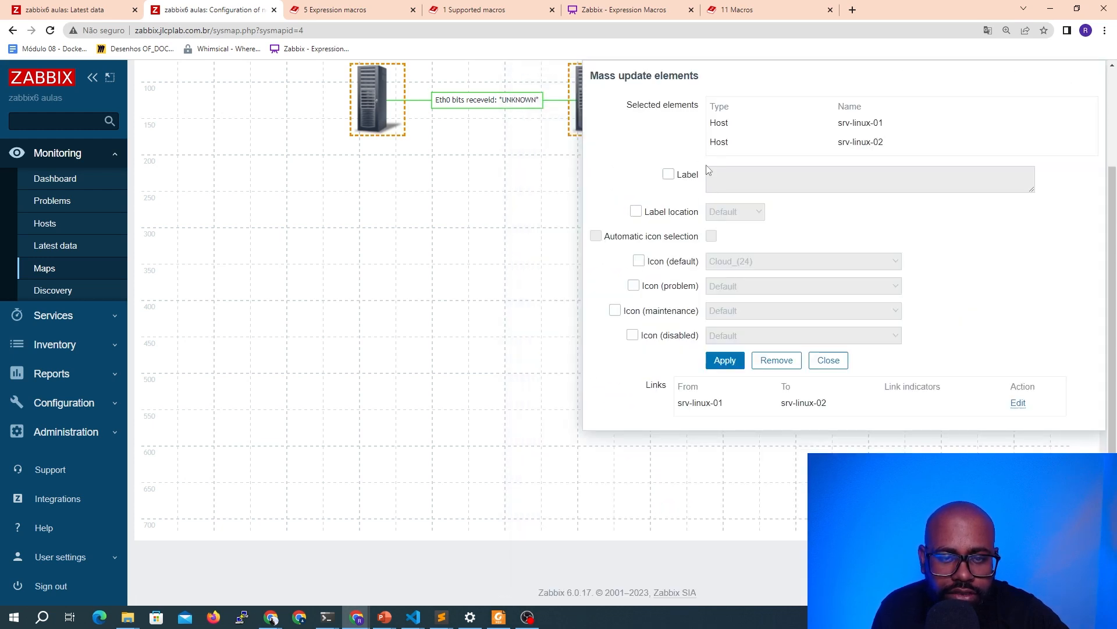
{"action": "left_click", "coordinate": [668, 174]}
{"action": "type", "text": "{HOS"}
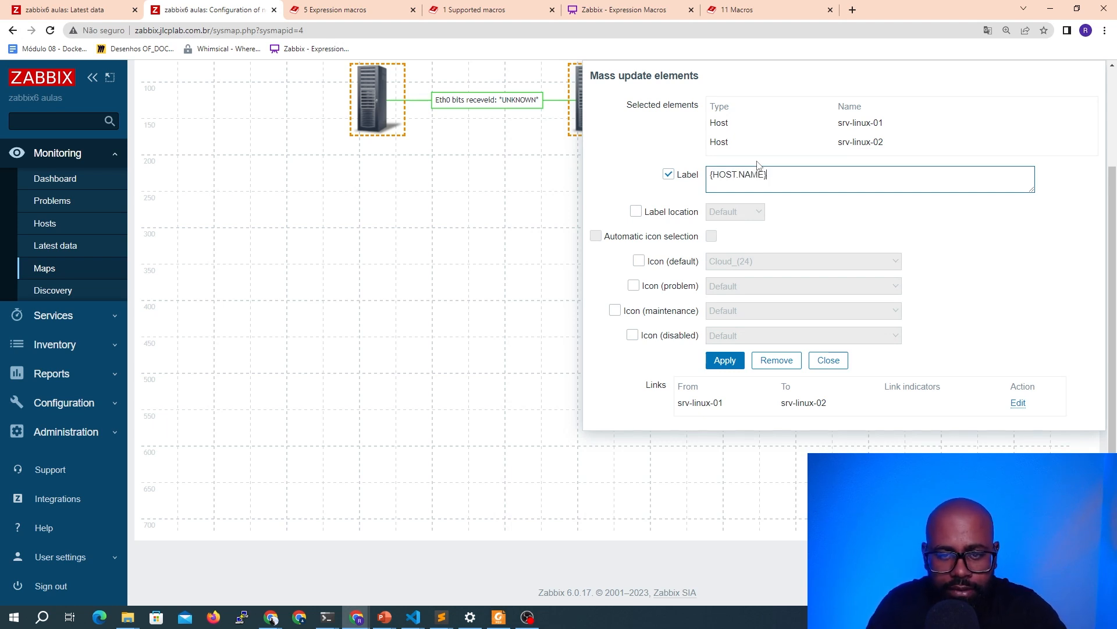
{"action": "type", "text": "T.NAME}"}
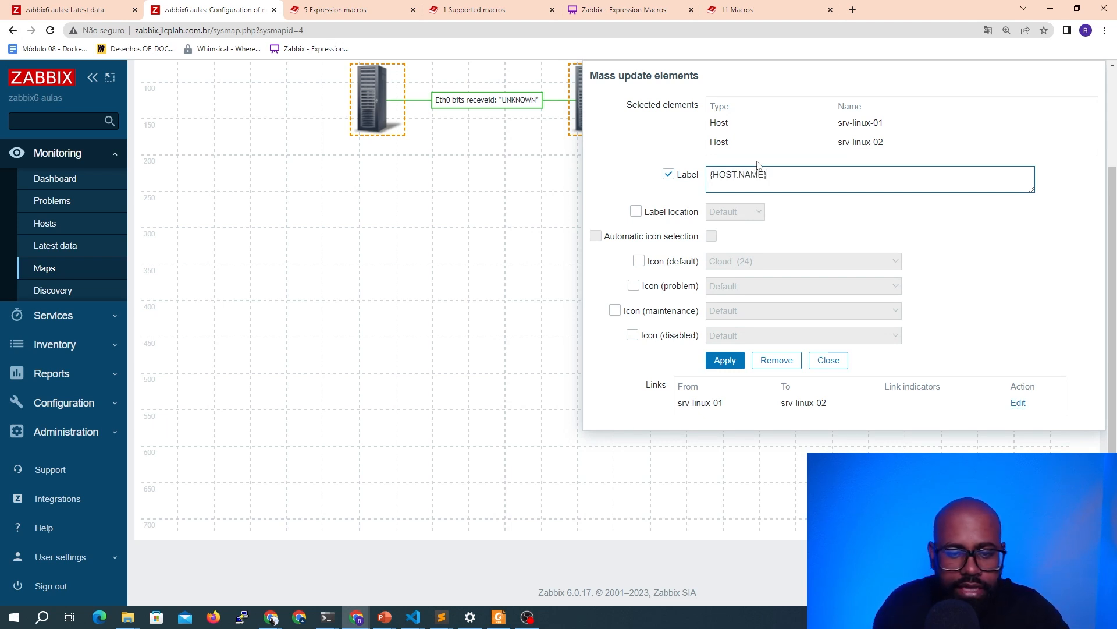
{"action": "left_click", "coordinate": [724, 361]}
{"action": "left_click", "coordinate": [837, 362]}
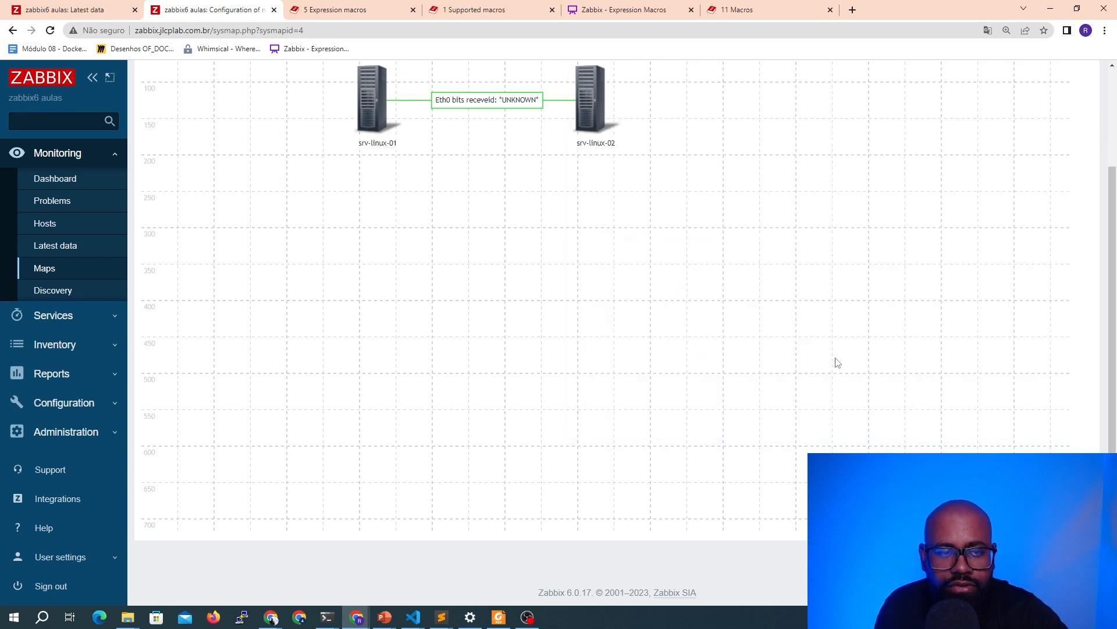
Open the link from srv-linux-02 and rewrite its label's expression macro to start with {?last(/srv-linux-01/
{"action": "left_click", "coordinate": [591, 105]}
{"action": "scroll", "coordinate": [658, 201], "scroll_direction": "down", "scroll_amount": 1}
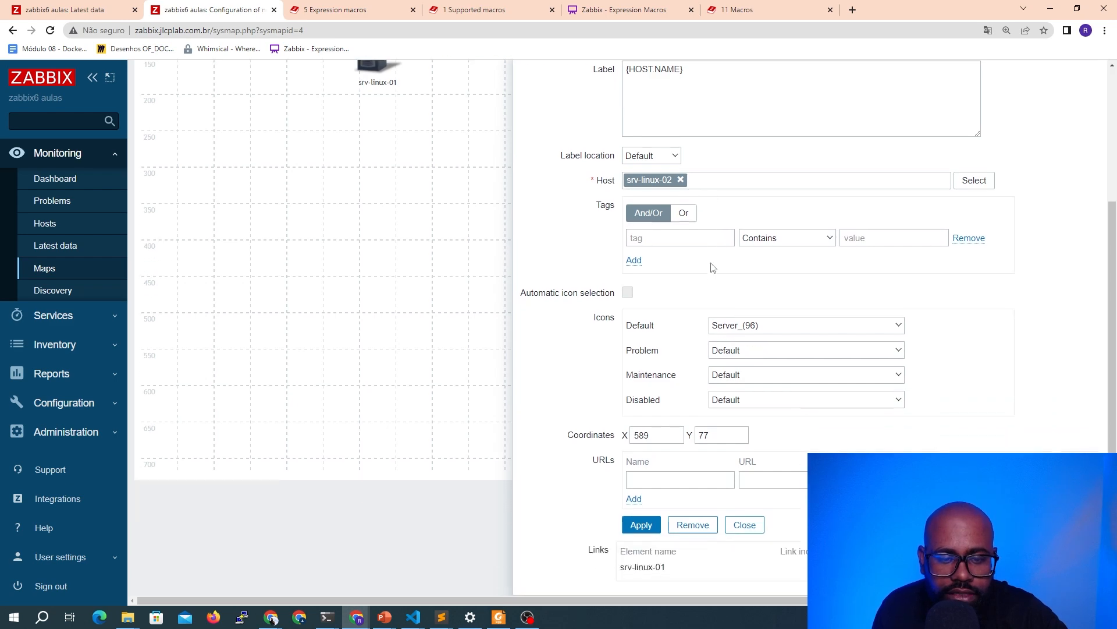
{"action": "left_click", "coordinate": [947, 567]}
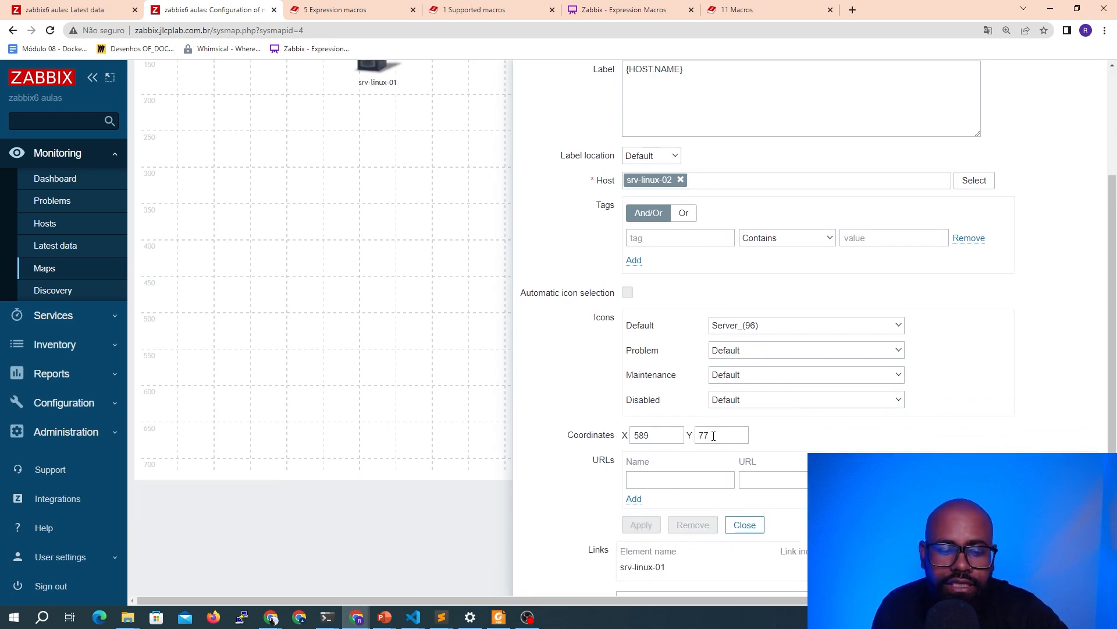
{"action": "scroll", "coordinate": [692, 418], "scroll_direction": "down", "scroll_amount": 3}
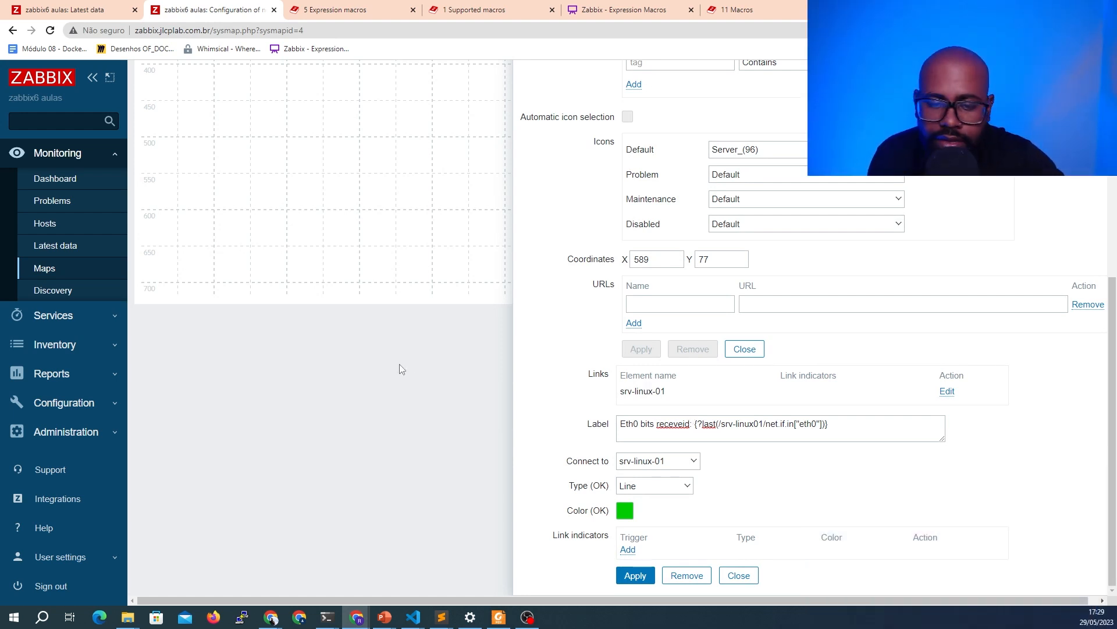
{"action": "scroll", "coordinate": [880, 329], "scroll_direction": "right", "scroll_amount": 1}
{"action": "scroll", "coordinate": [890, 348], "scroll_direction": "down", "scroll_amount": 6}
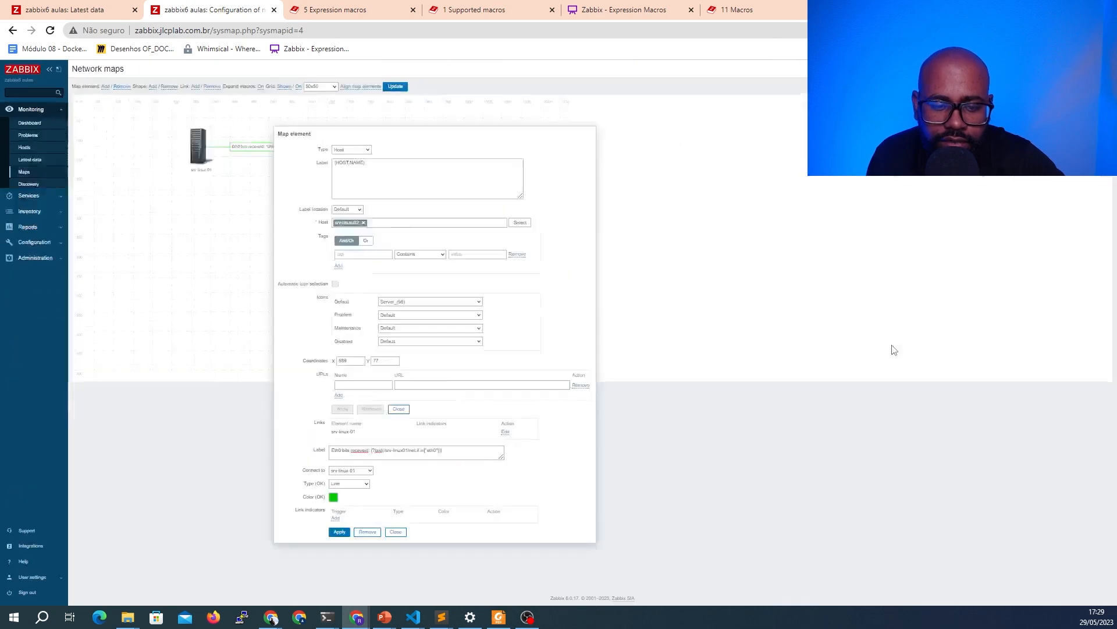
{"action": "scroll", "coordinate": [890, 348], "scroll_direction": "up", "scroll_amount": 4}
{"action": "scroll", "coordinate": [892, 349], "scroll_direction": "down", "scroll_amount": 3}
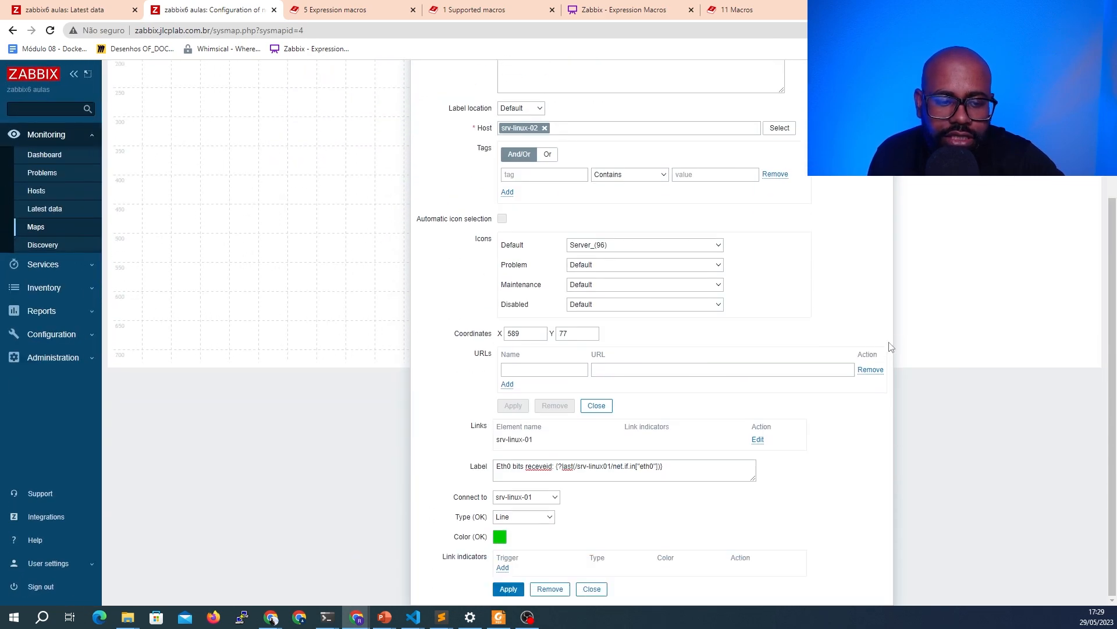
{"action": "scroll", "coordinate": [890, 348], "scroll_direction": "up", "scroll_amount": 2}
{"action": "scroll", "coordinate": [884, 349], "scroll_direction": "down", "scroll_amount": 3}
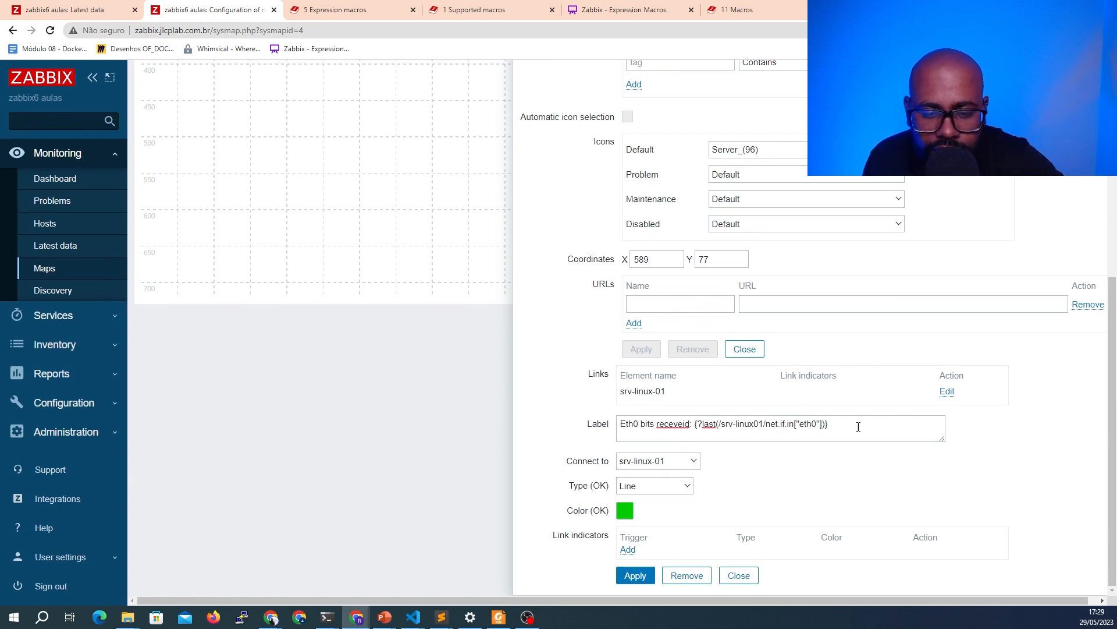
{"action": "left_click_drag", "start_coordinate": [860, 424], "coordinate": [691, 423]}
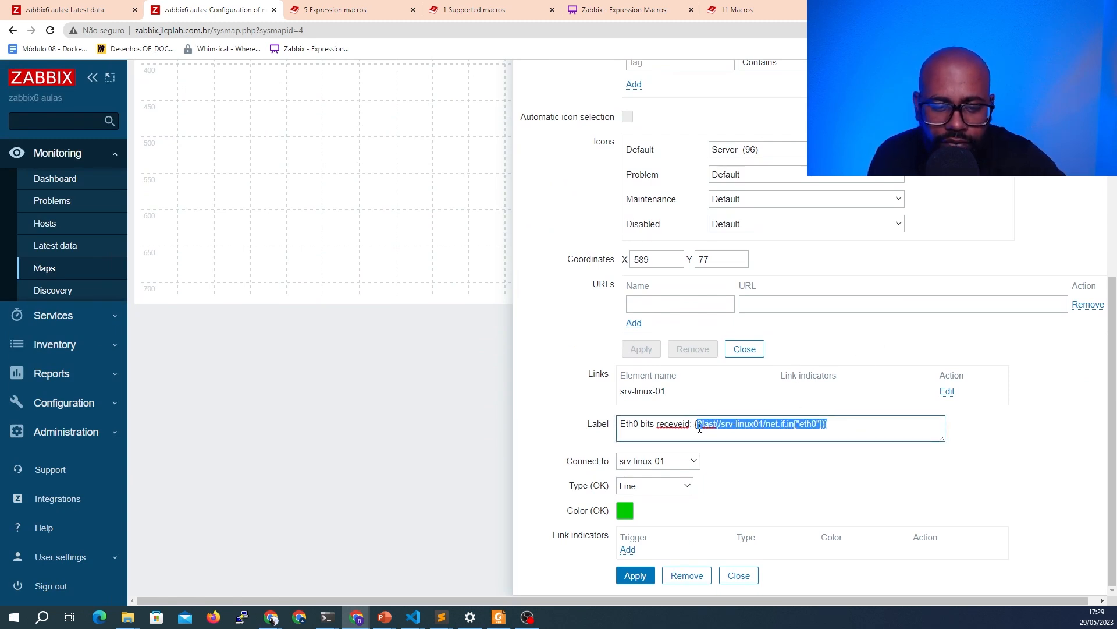
{"action": "key", "text": "BackSpace"}
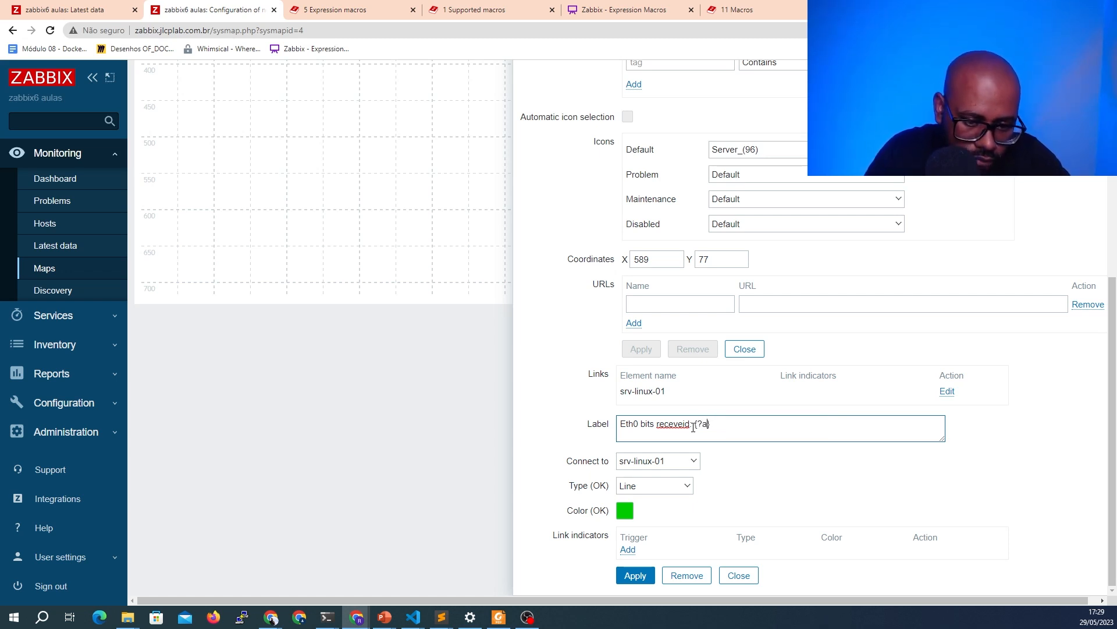
{"action": "type", "text": "last(/s"}
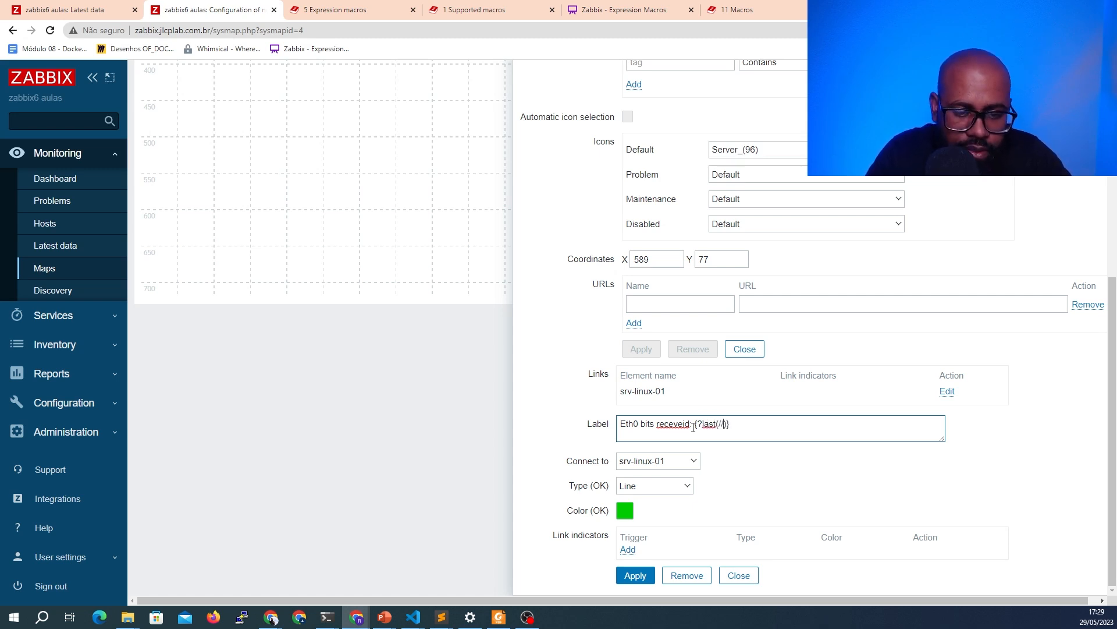
{"action": "type", "text": "rv-linux-01"}
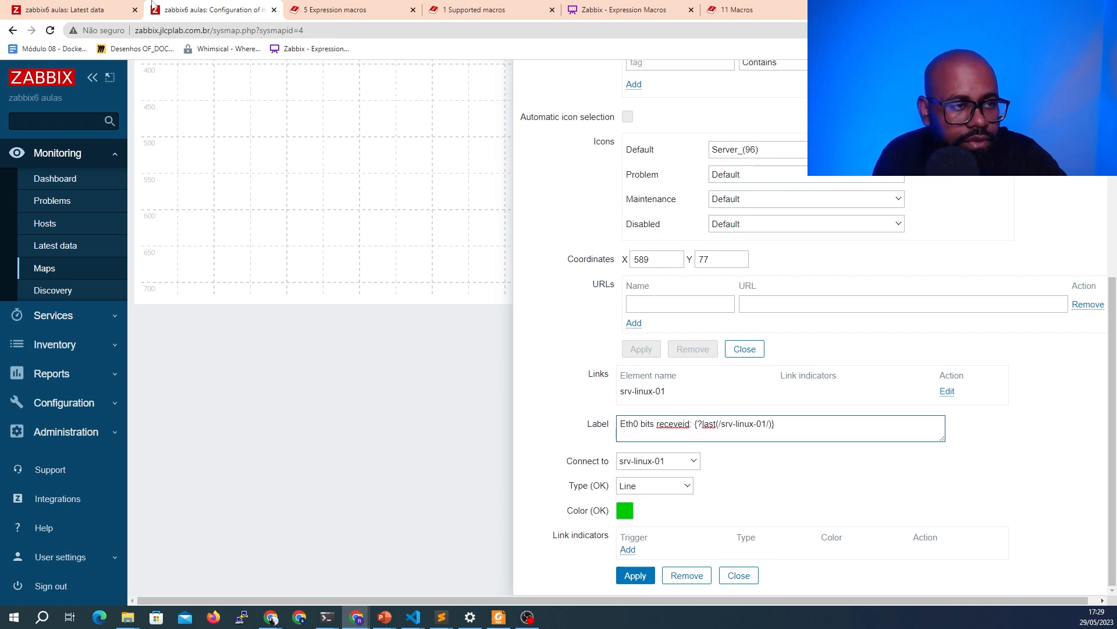
Copy the net.if.in["eth0"] item key from Latest data, paste it into the link label expression, apply and close
{"action": "left_click", "coordinate": [116, 9]}
{"action": "left_click_drag", "start_coordinate": [302, 308], "coordinate": [239, 308]}
{"action": "key", "text": "ctrl+c"}
{"action": "left_click", "coordinate": [195, 9]}
{"action": "key", "text": "ctrl+v"}
{"action": "left_click", "coordinate": [635, 575]}
{"action": "left_click", "coordinate": [738, 575]}
Reopen the link's settings from srv-linux-02 to review its label expression, then close both forms
{"action": "scroll", "coordinate": [501, 294], "scroll_direction": "up", "scroll_amount": 3}
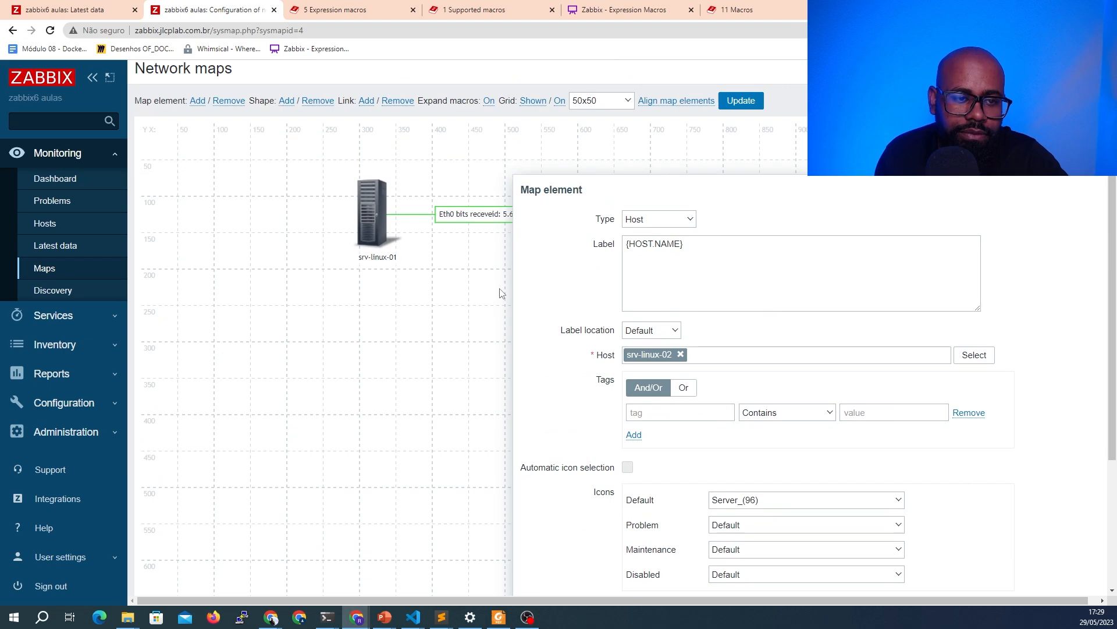
{"action": "left_click_drag", "start_coordinate": [616, 182], "coordinate": [772, 102]}
{"action": "scroll", "coordinate": [836, 274], "scroll_direction": "down", "scroll_amount": 2}
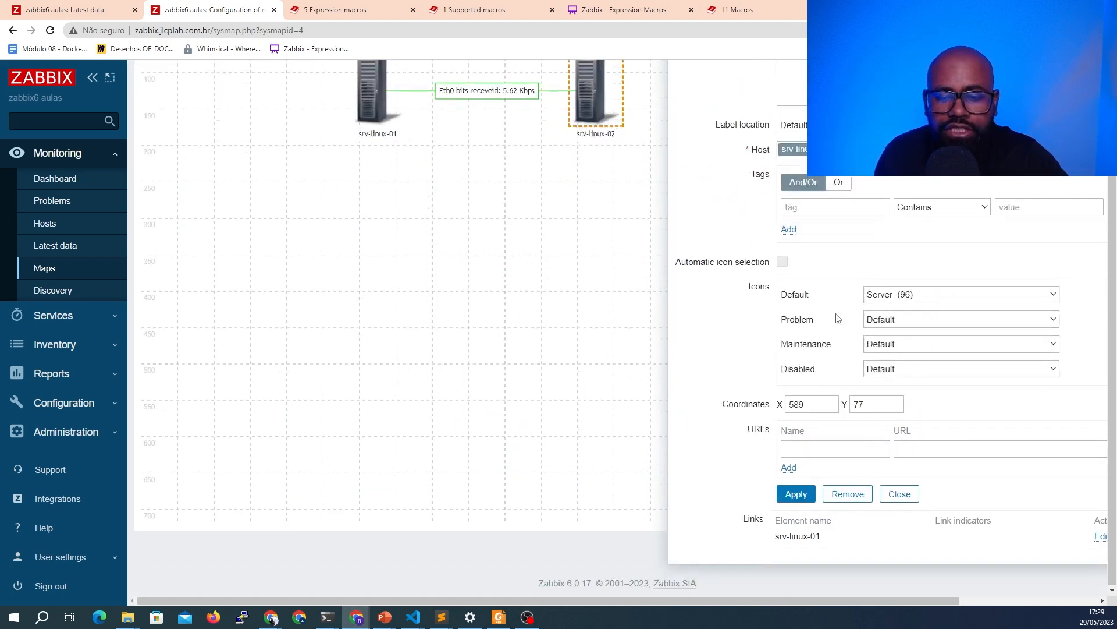
{"action": "left_click", "coordinate": [1102, 536]}
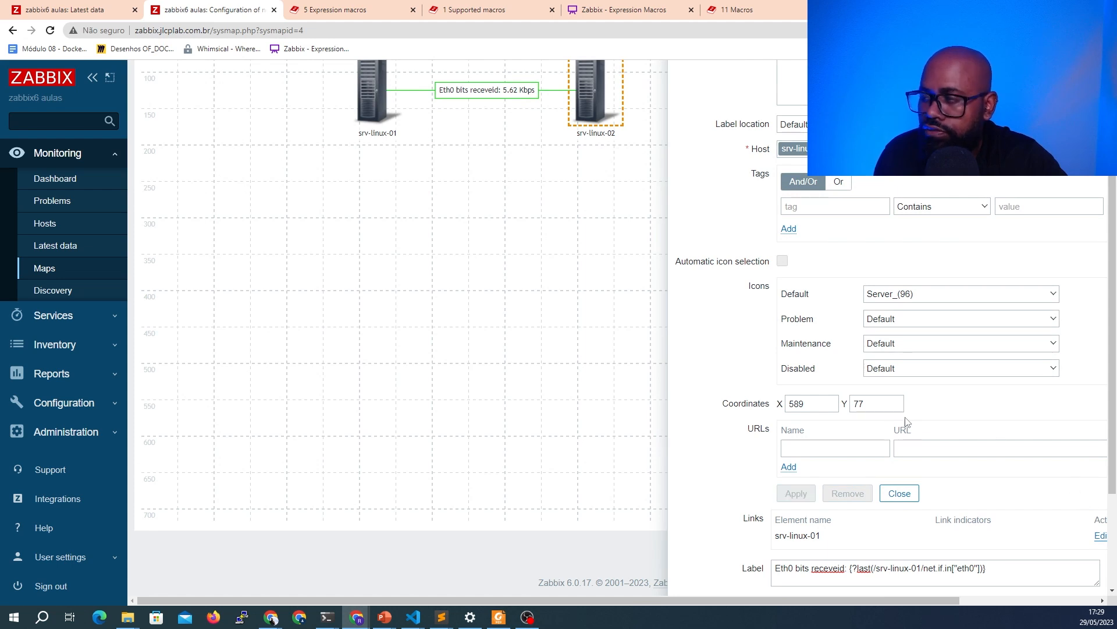
{"action": "scroll", "coordinate": [778, 340], "scroll_direction": "down", "scroll_amount": 2}
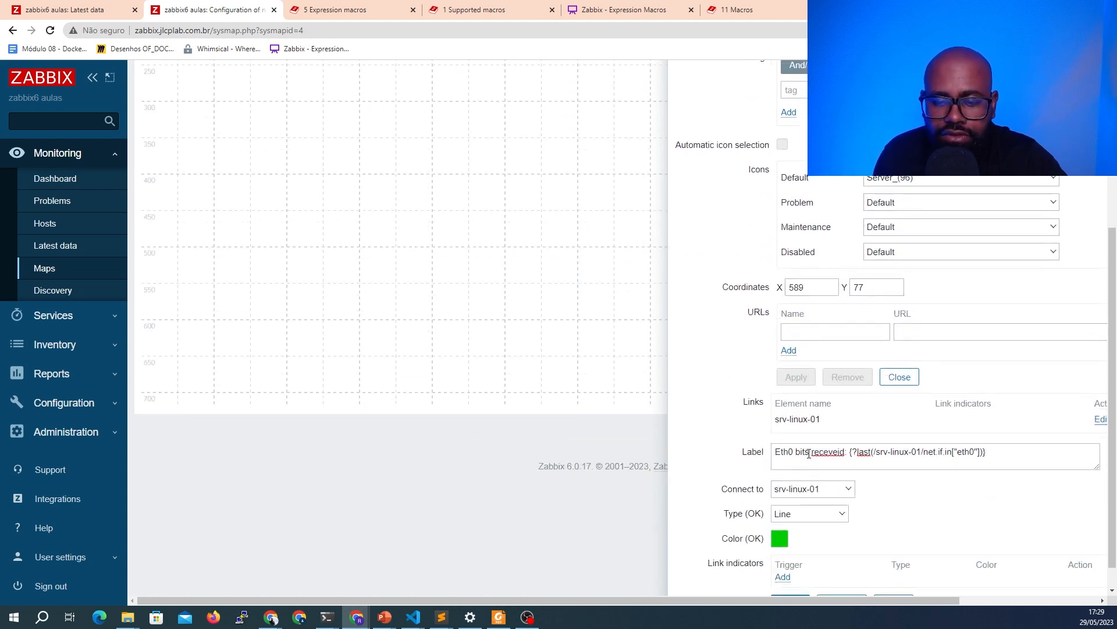
{"action": "left_click", "coordinate": [843, 451]}
{"action": "scroll", "coordinate": [850, 463], "scroll_direction": "down", "scroll_amount": 1}
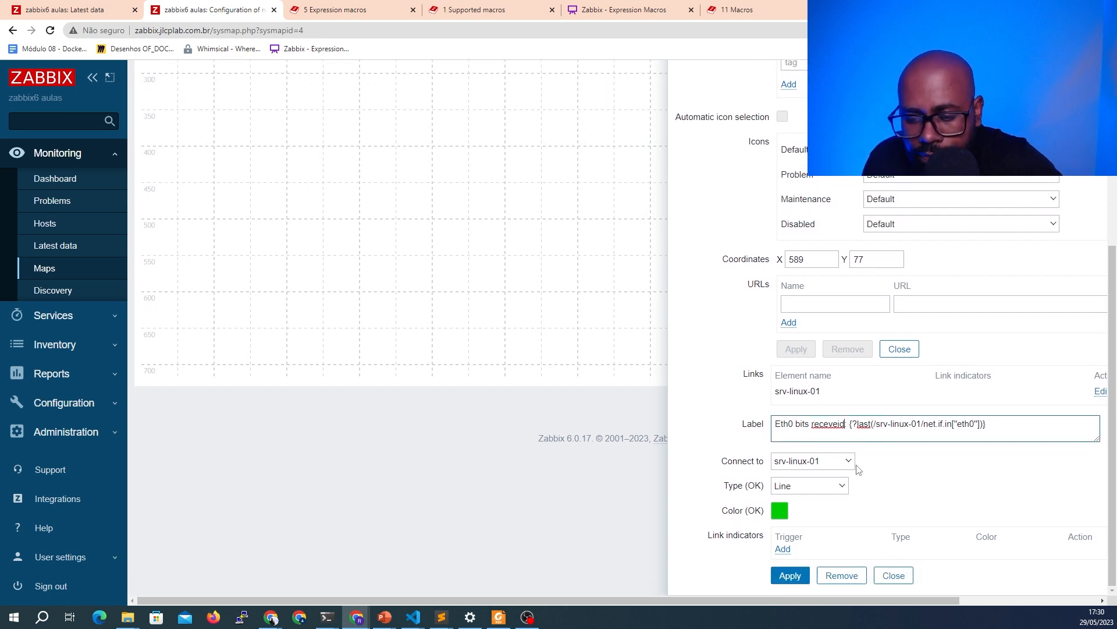
{"action": "left_click", "coordinate": [893, 575]}
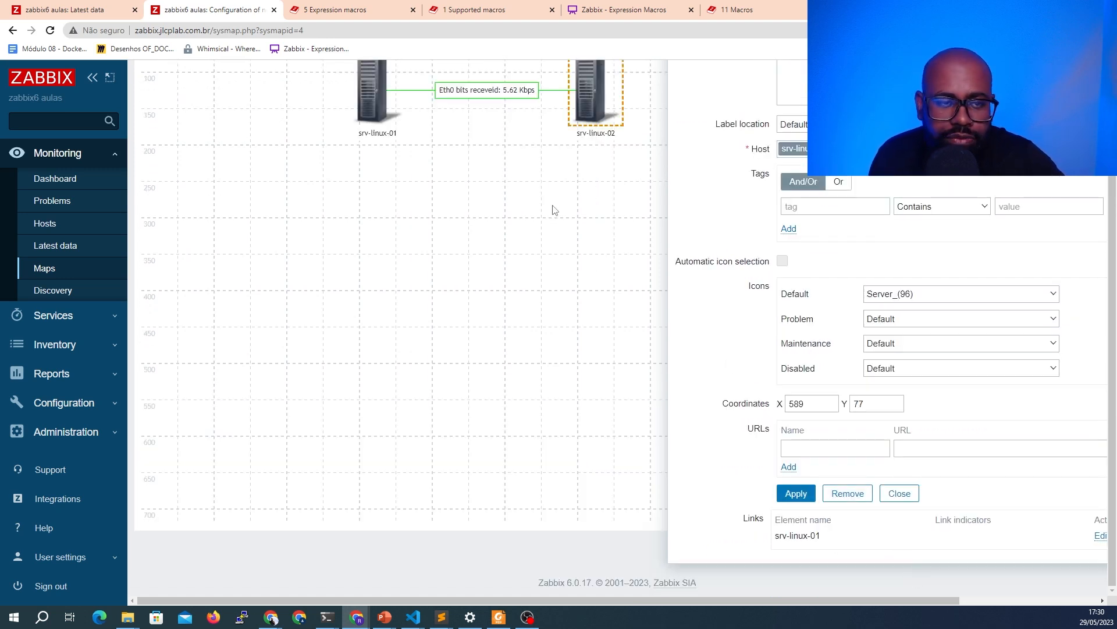
{"action": "left_click", "coordinate": [897, 497]}
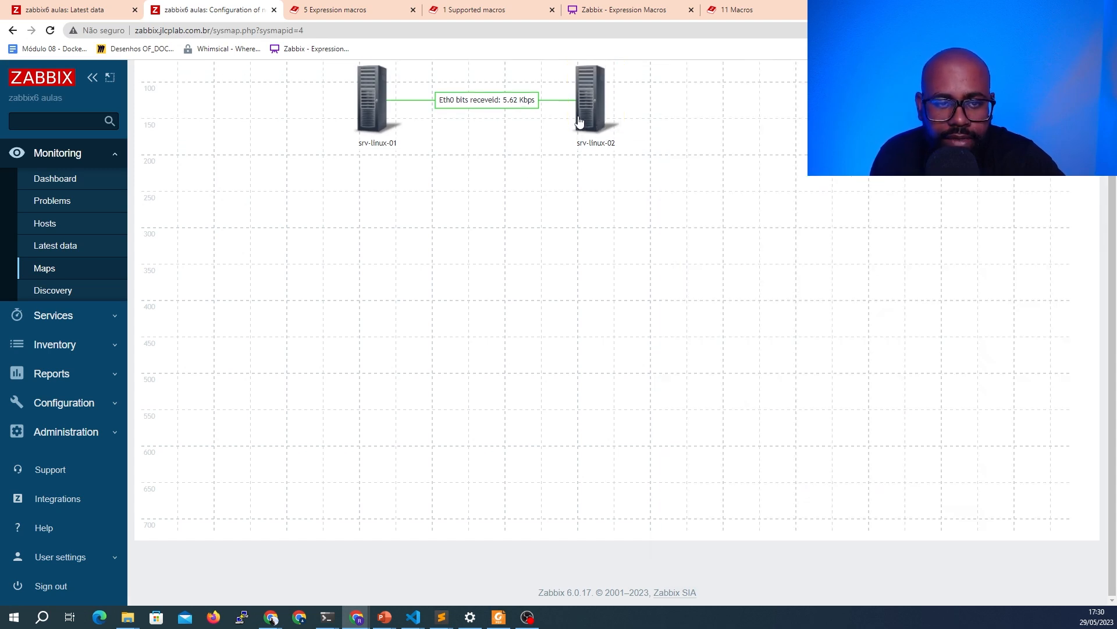
Open srv-linux-01's element settings and filter Latest data by the memory tag to copy a memory size item key
{"action": "scroll", "coordinate": [511, 175], "scroll_direction": "up", "scroll_amount": 1}
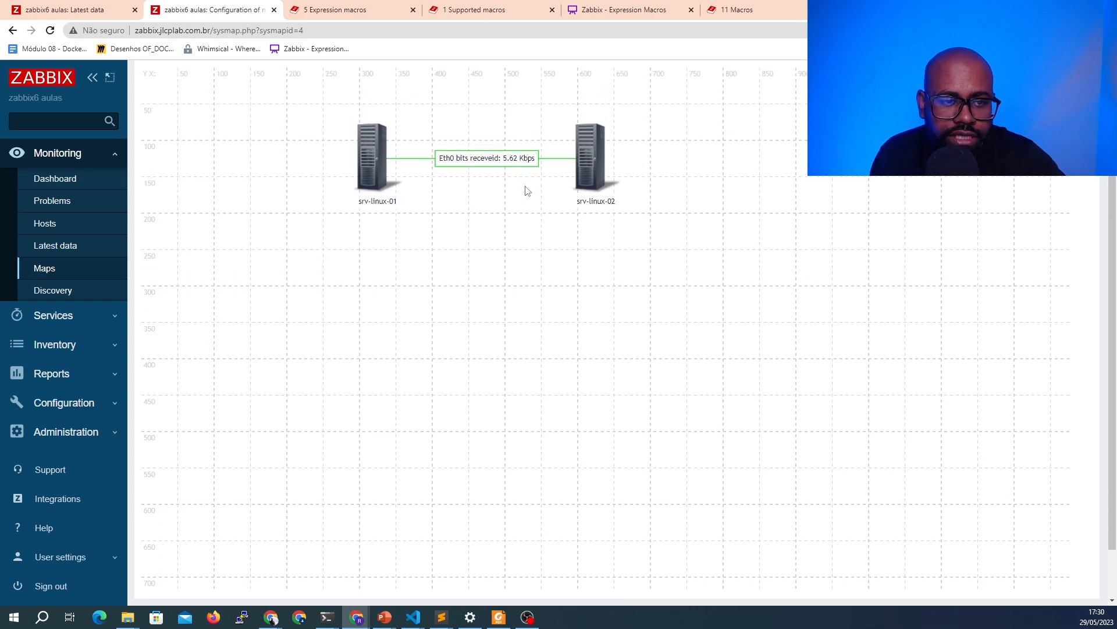
{"action": "scroll", "coordinate": [525, 189], "scroll_direction": "up", "scroll_amount": 1, "text": "ctrl"}
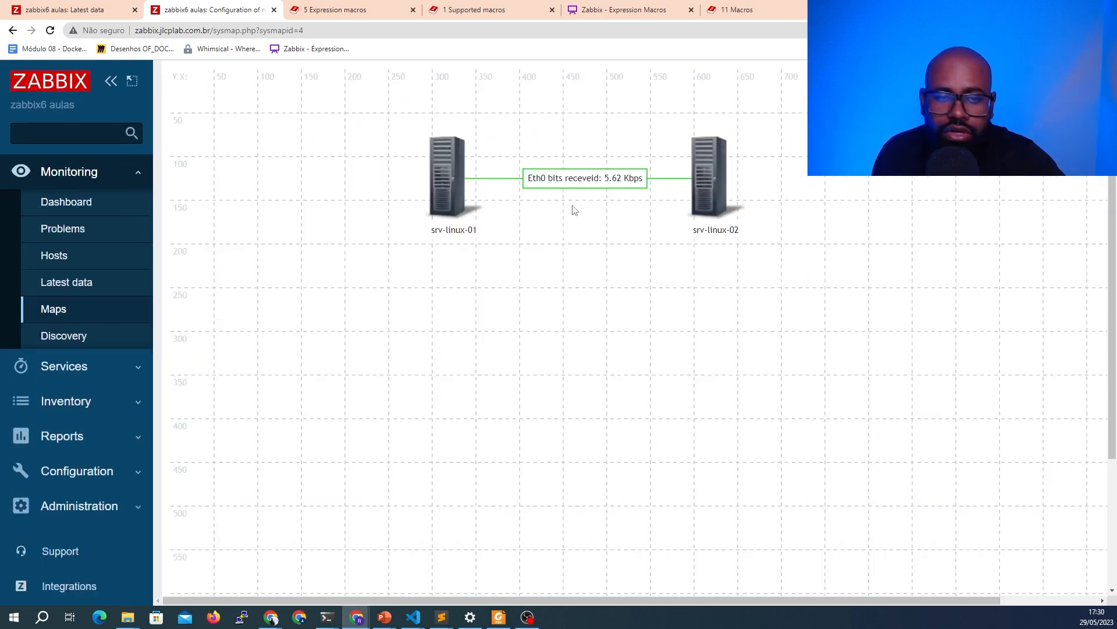
{"action": "left_click", "coordinate": [440, 155]}
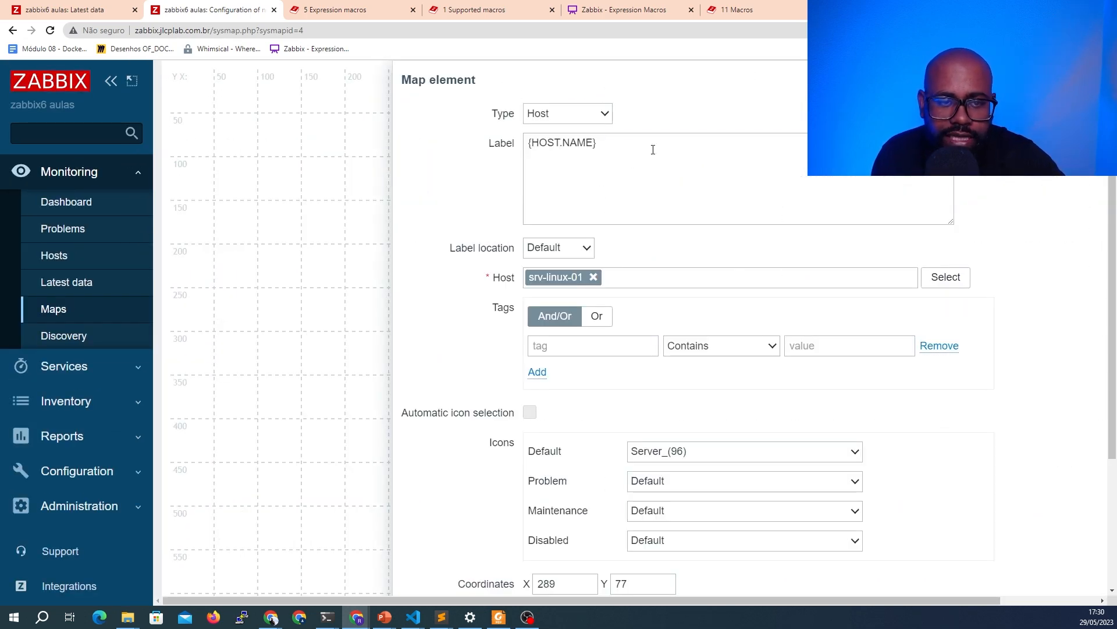
{"action": "left_click", "coordinate": [64, 10]}
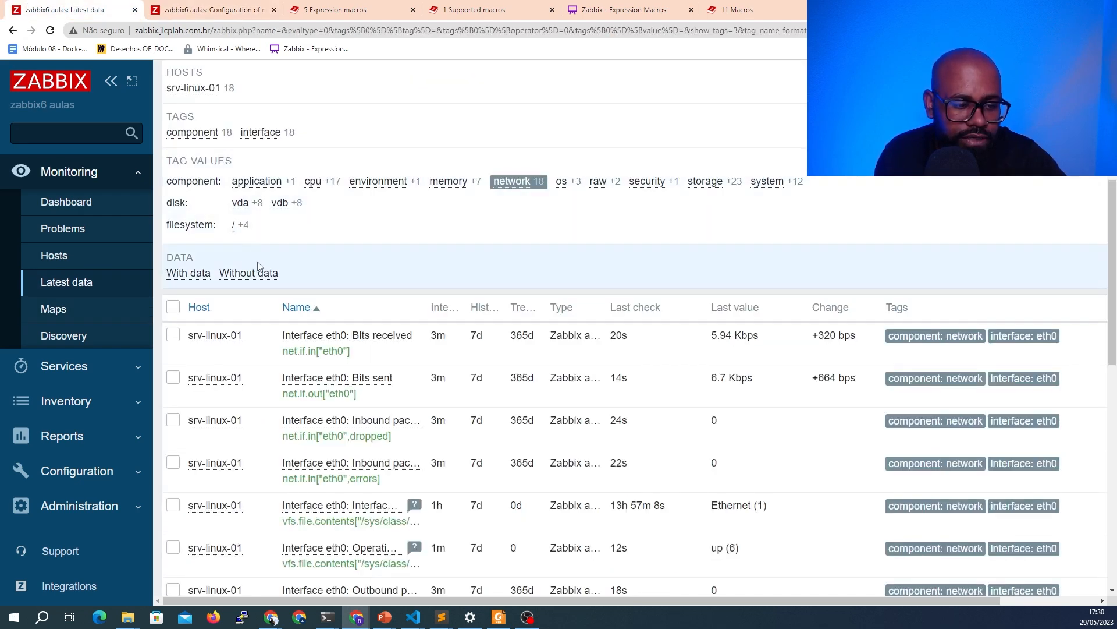
{"action": "scroll", "coordinate": [258, 266], "scroll_direction": "down", "scroll_amount": 5}
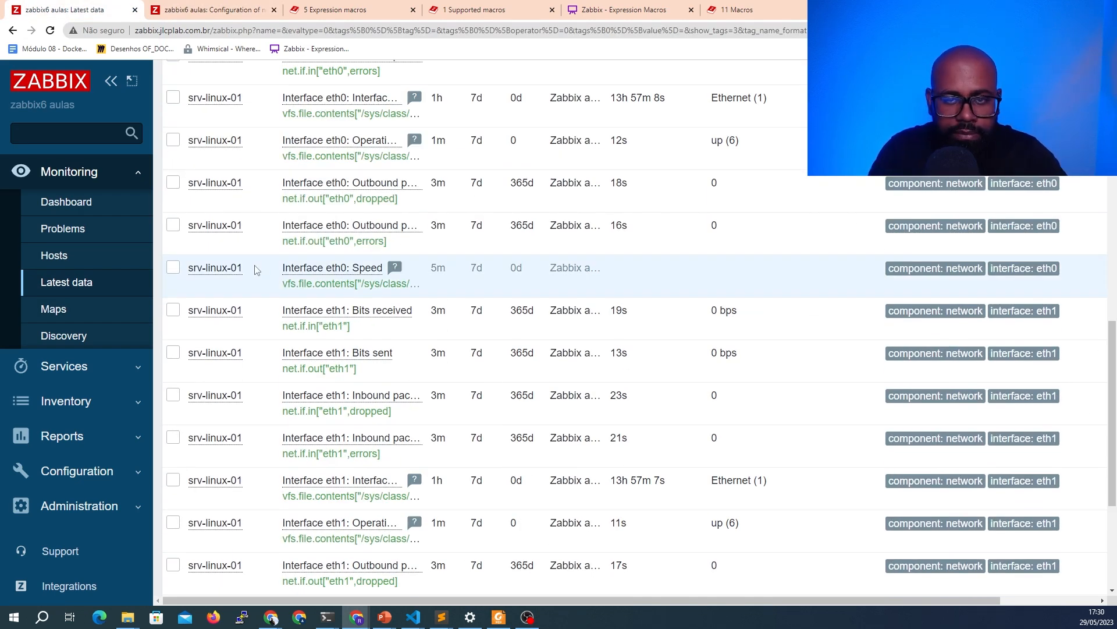
{"action": "scroll", "coordinate": [256, 265], "scroll_direction": "up", "scroll_amount": 9}
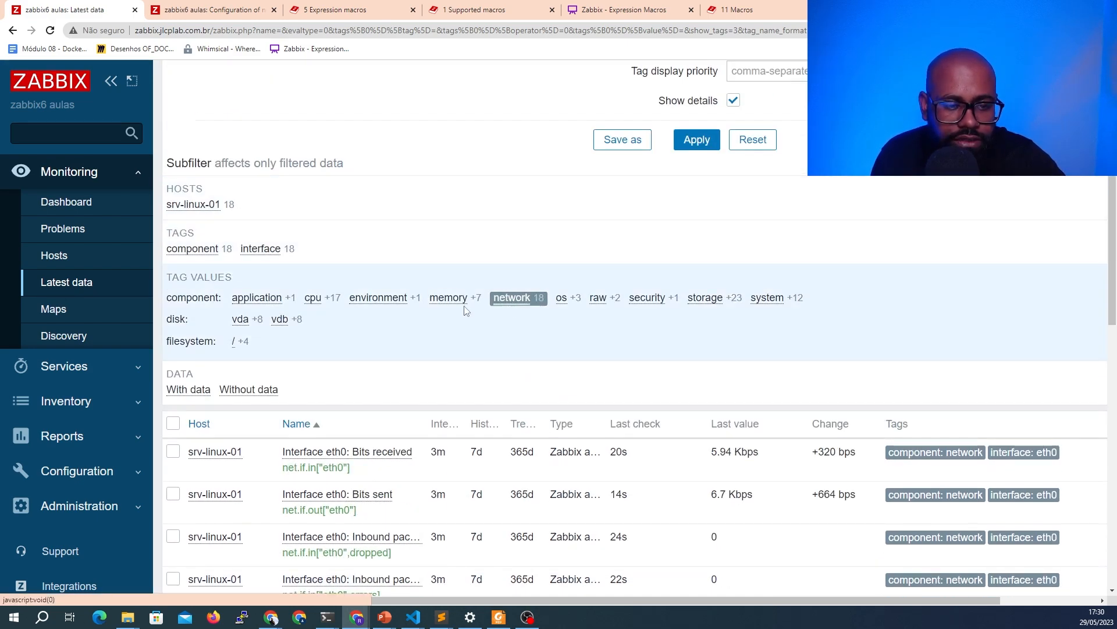
{"action": "left_click", "coordinate": [512, 301]}
{"action": "left_click", "coordinate": [444, 300]}
{"action": "scroll", "coordinate": [425, 288], "scroll_direction": "down", "scroll_amount": 5}
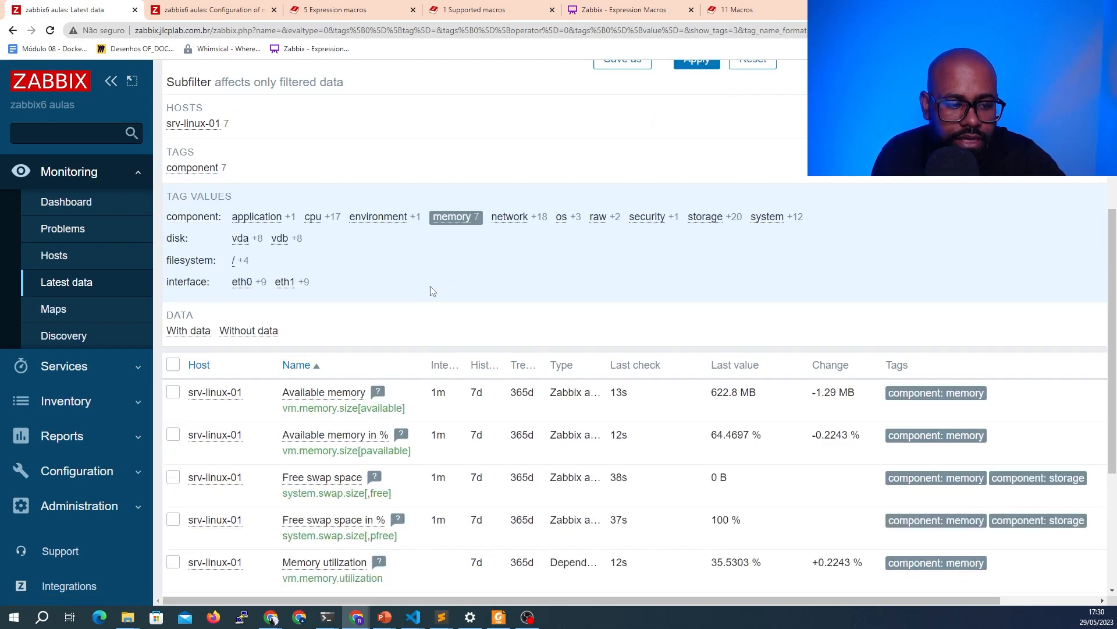
{"action": "left_click_drag", "start_coordinate": [385, 402], "coordinate": [282, 396]}
{"action": "key", "text": "ctrl+c"}
Add a second label line 'Total memory: {?last(//vm.memory.size[total])}' to srv-linux-01, apply and close
{"action": "left_click", "coordinate": [212, 8]}
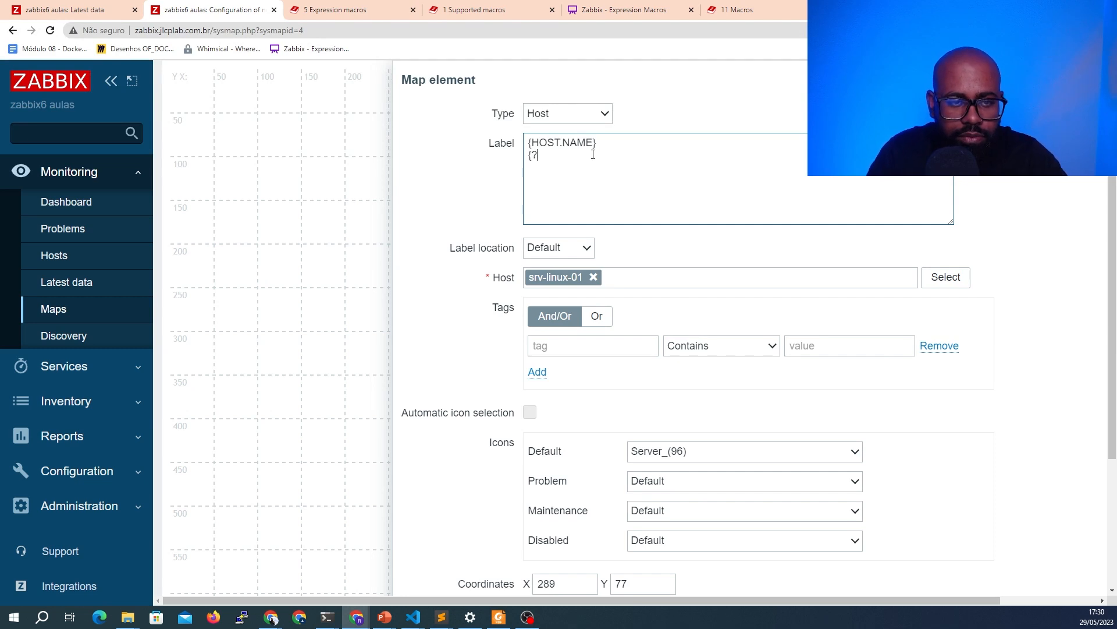
{"action": "type", "text": "st(//"}
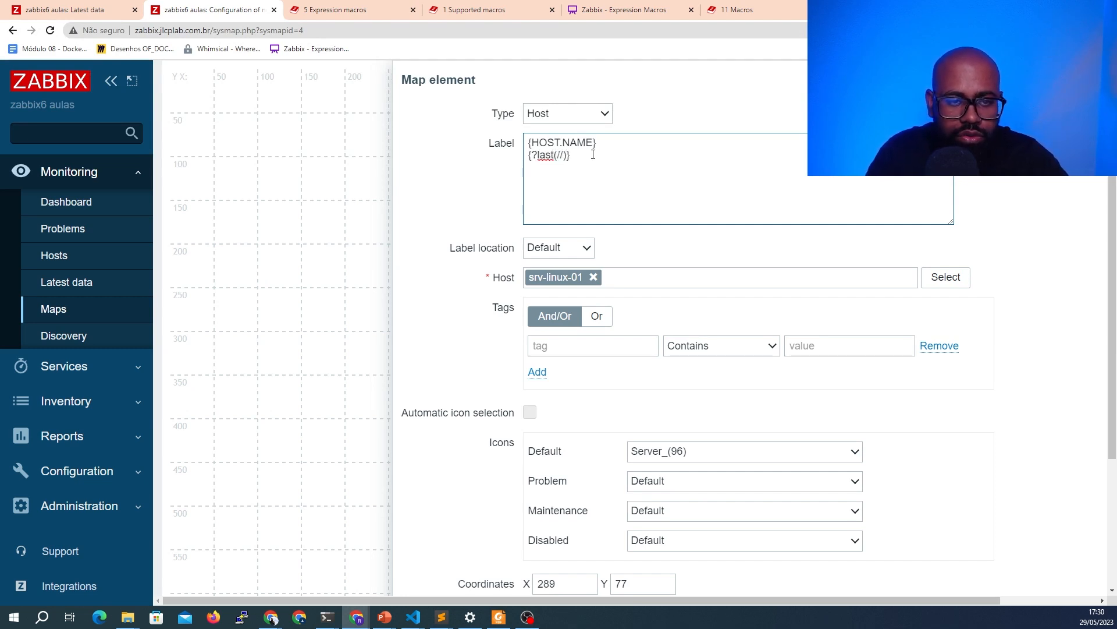
{"action": "key", "text": "ctrl+v"}
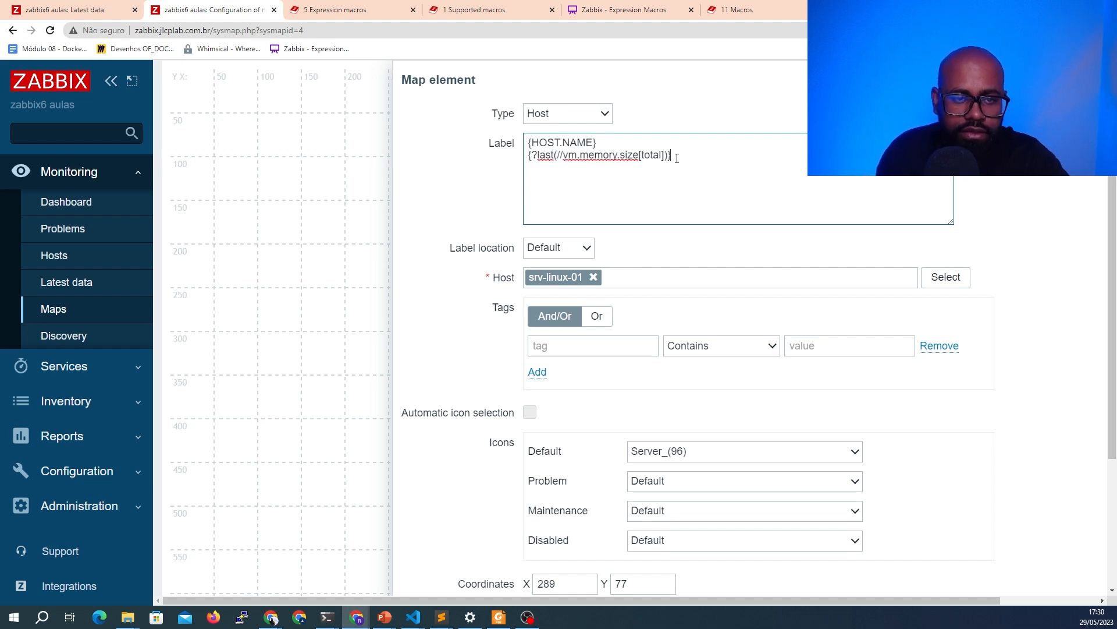
{"action": "type", "text": "Total memory:"}
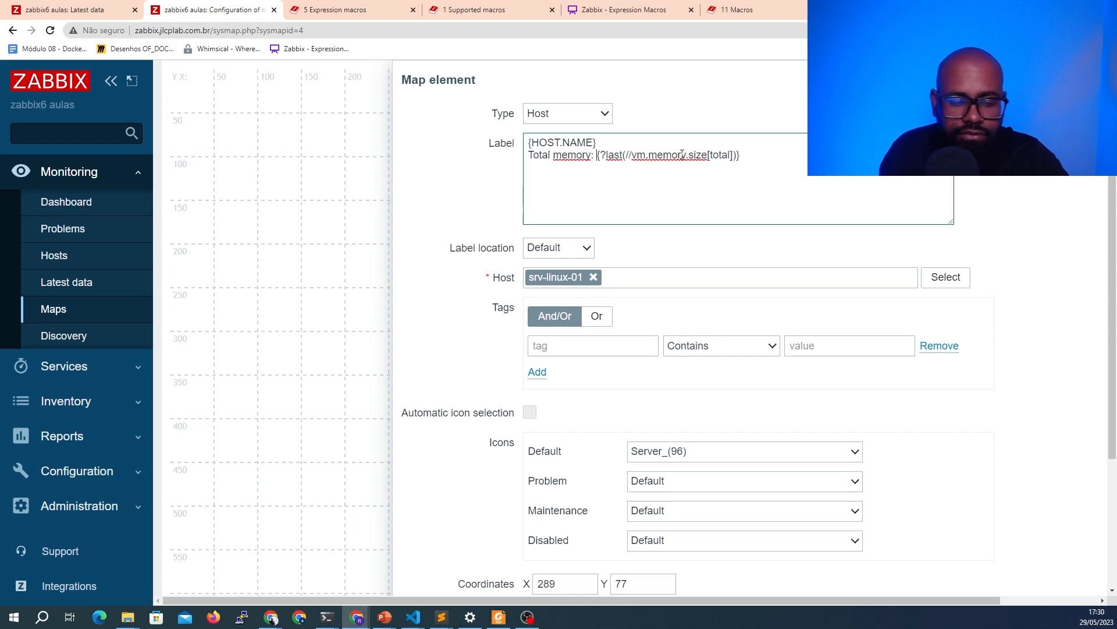
{"action": "scroll", "coordinate": [631, 416], "scroll_direction": "down", "scroll_amount": 4}
{"action": "left_click", "coordinate": [548, 491]}
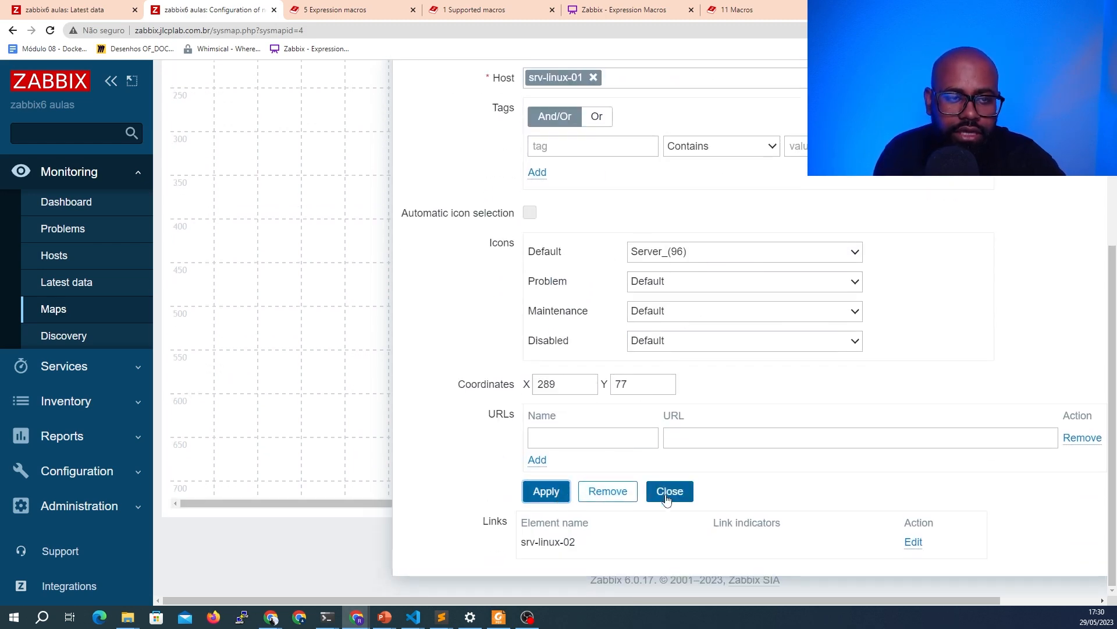
{"action": "left_click", "coordinate": [670, 492]}
Browse the supported macros documentation for macros usable in map element labels, then return to the map
{"action": "left_click", "coordinate": [341, 9]}
{"action": "left_click", "coordinate": [474, 10]}
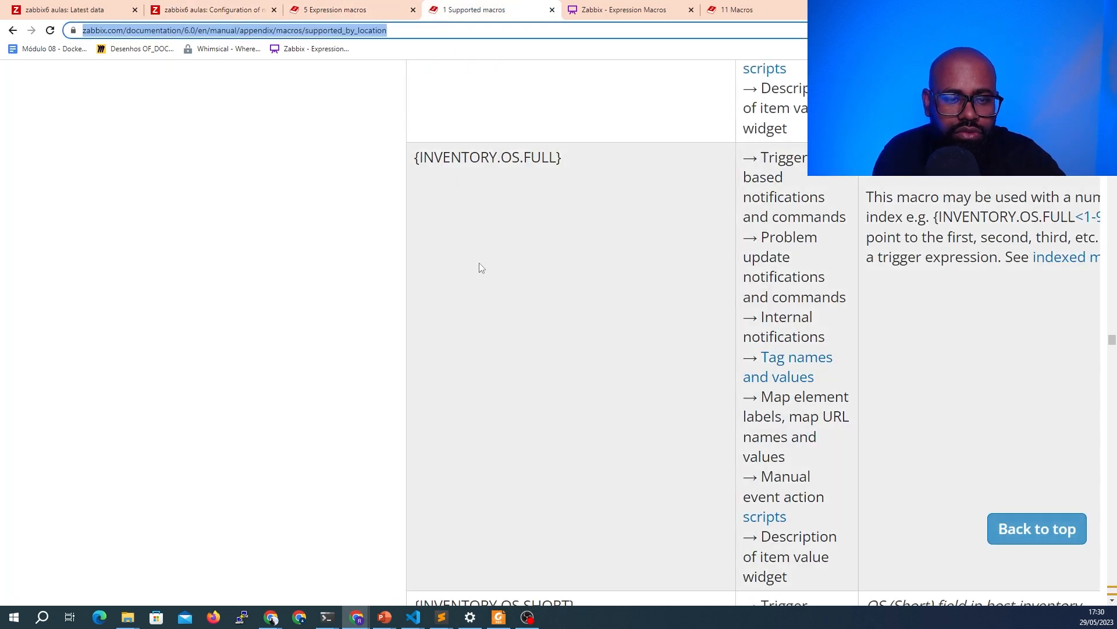
{"action": "scroll", "coordinate": [508, 304], "scroll_direction": "down", "scroll_amount": 15}
{"action": "scroll", "coordinate": [511, 305], "scroll_direction": "down", "scroll_amount": 18}
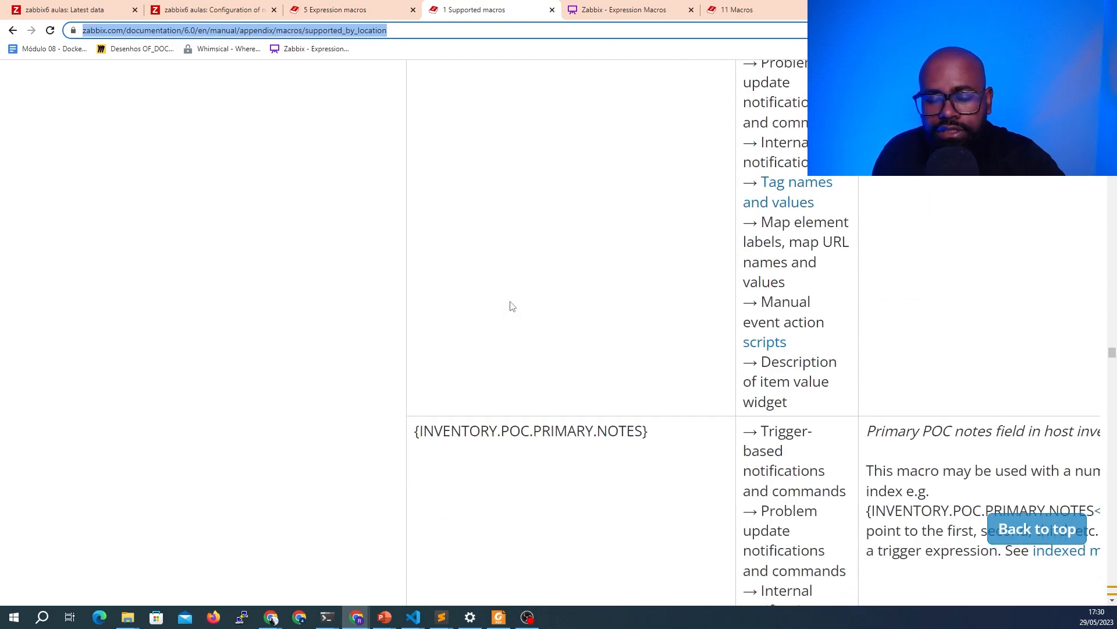
{"action": "left_click", "coordinate": [215, 10]}
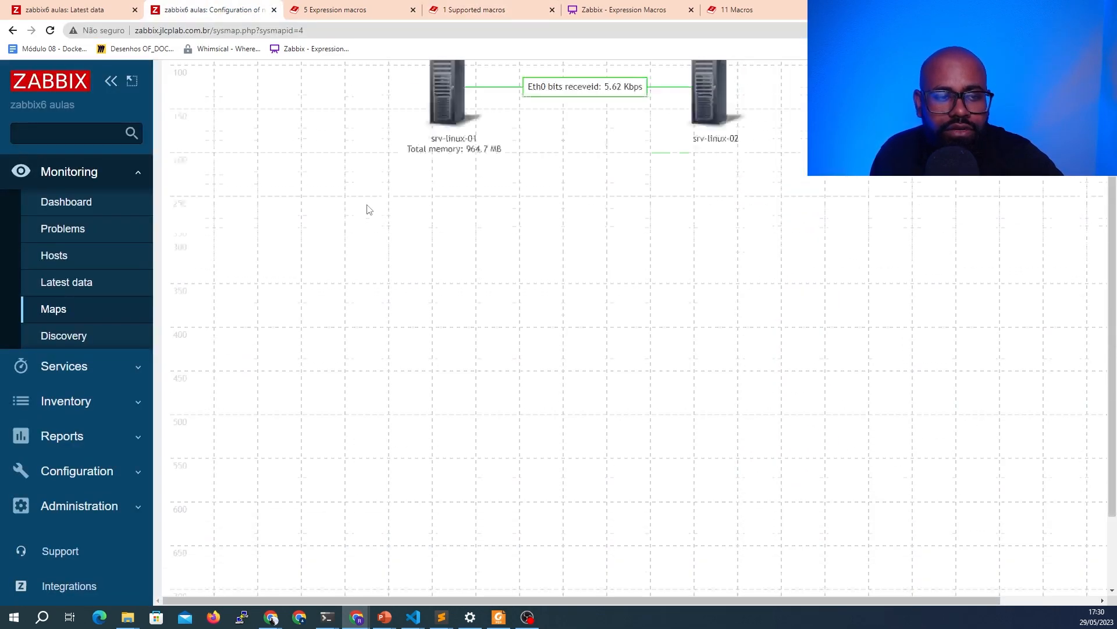